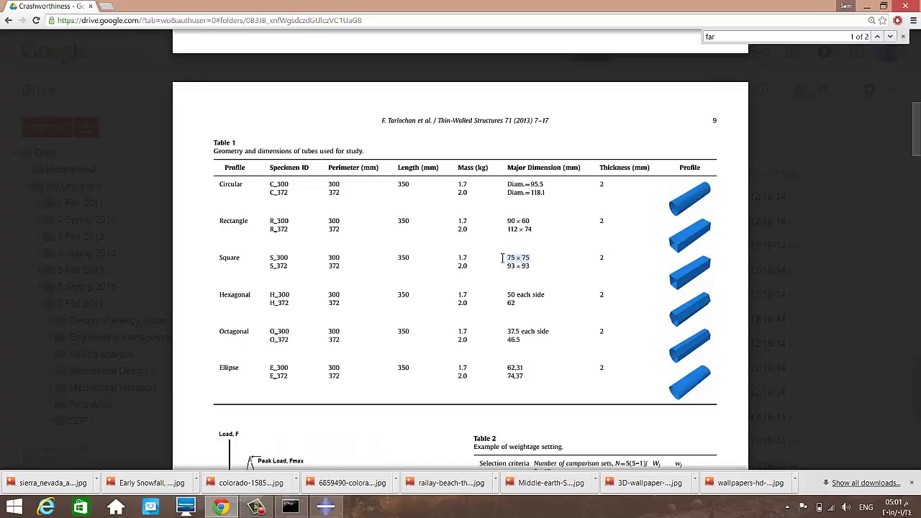
# Check the square tube's length, cross-section dimensions and thickness in Table 1 of the paper.
pyautogui.click(462, 259)
pyautogui.tripleClick(602, 259)
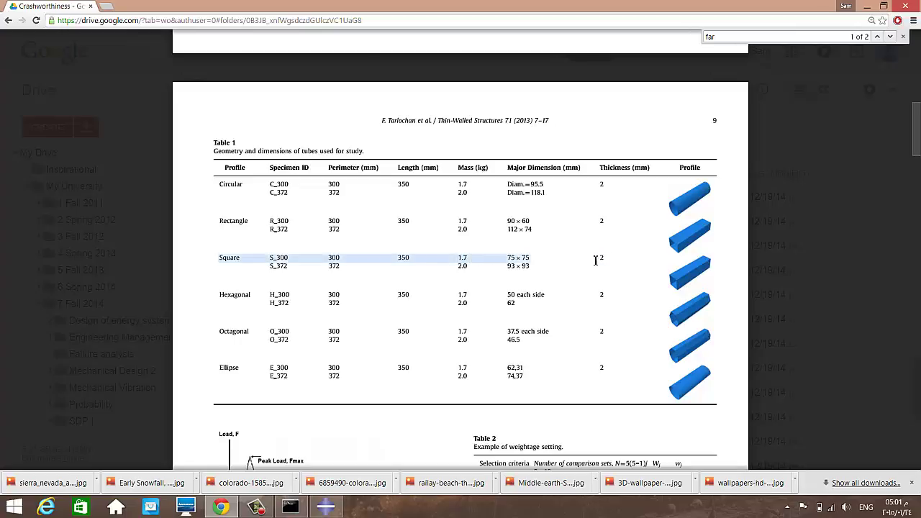
pyautogui.click(604, 260)
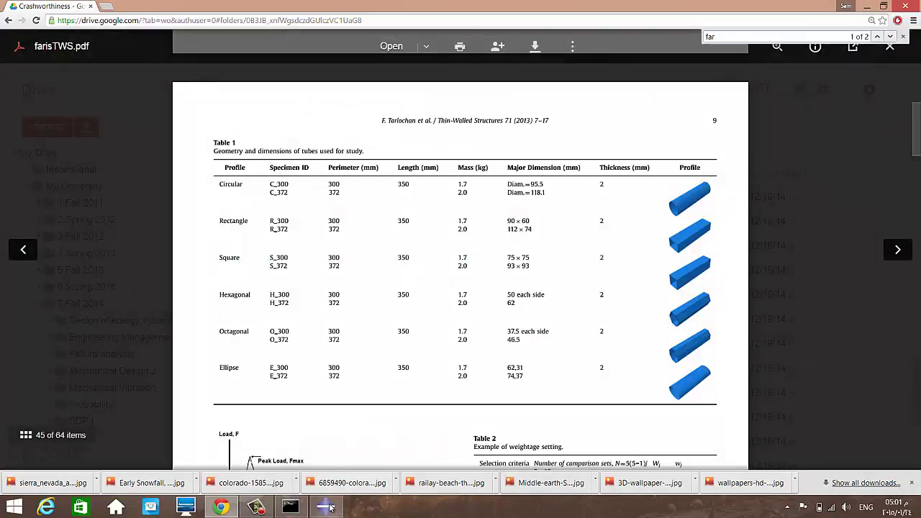
# Switch to Abaqus/CAE and create a 3D deformable shell extrusion part named squareTube with an approximate size of 200.
pyautogui.hotkey('alt', 'Tab')
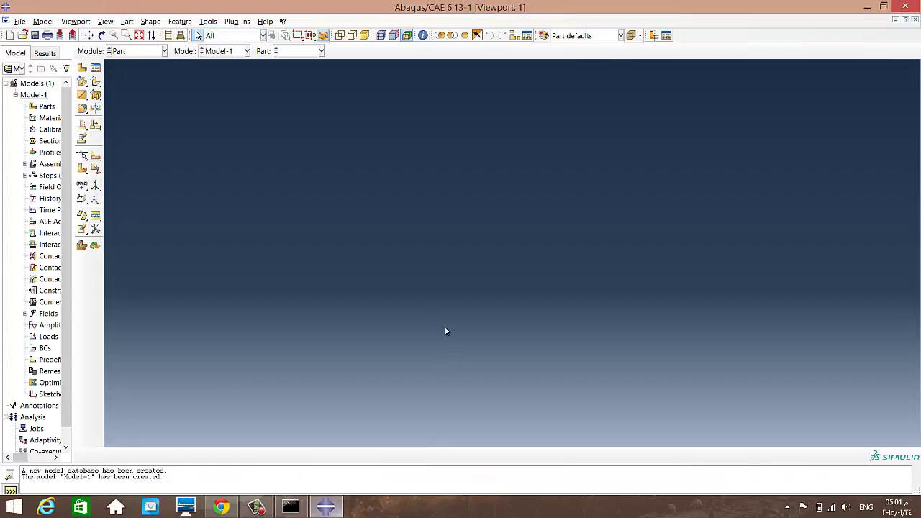
pyautogui.click(84, 68)
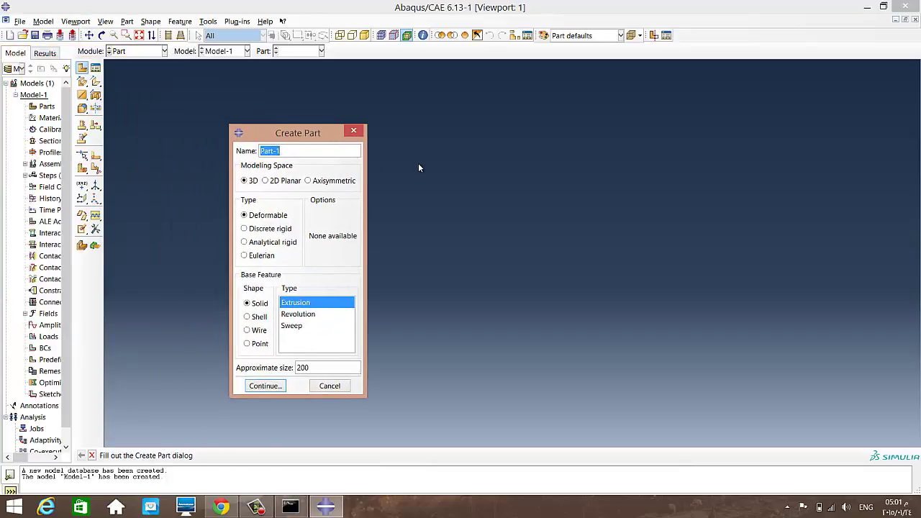
pyautogui.write('squareTube')
pyautogui.click(260, 217)
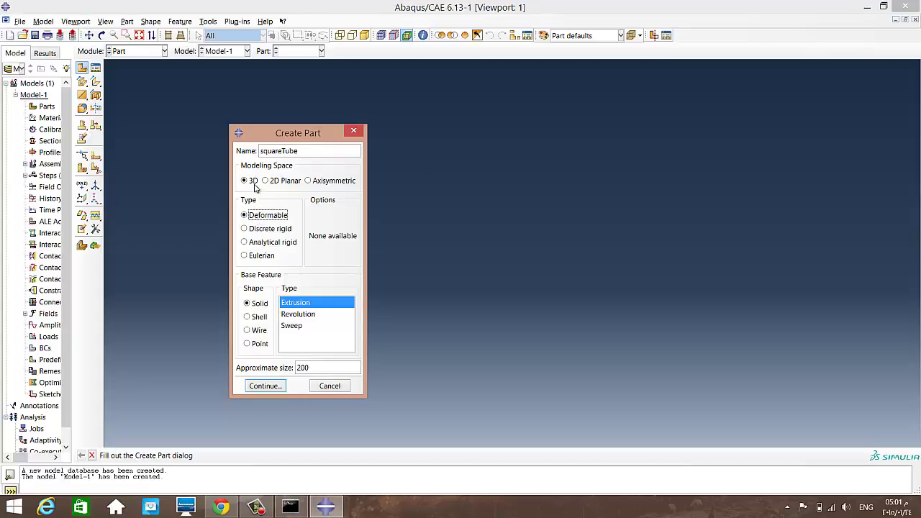
pyautogui.click(249, 317)
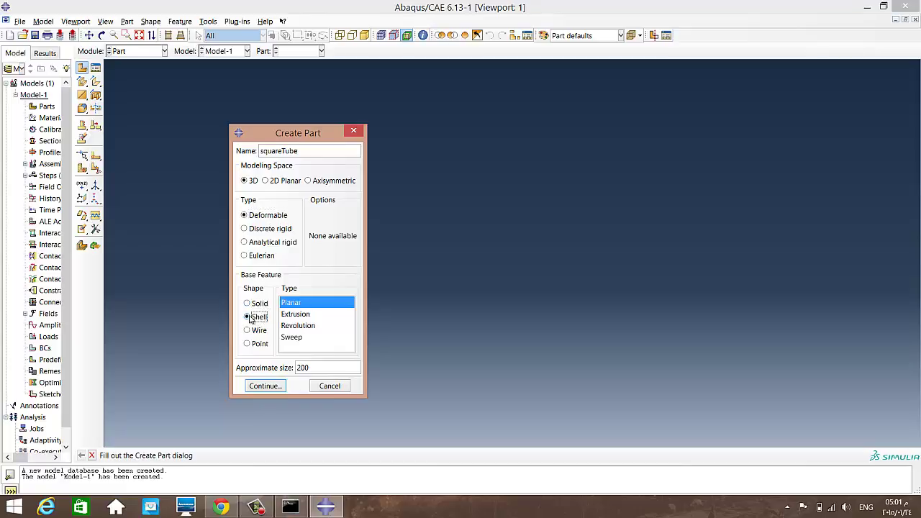
pyautogui.click(293, 314)
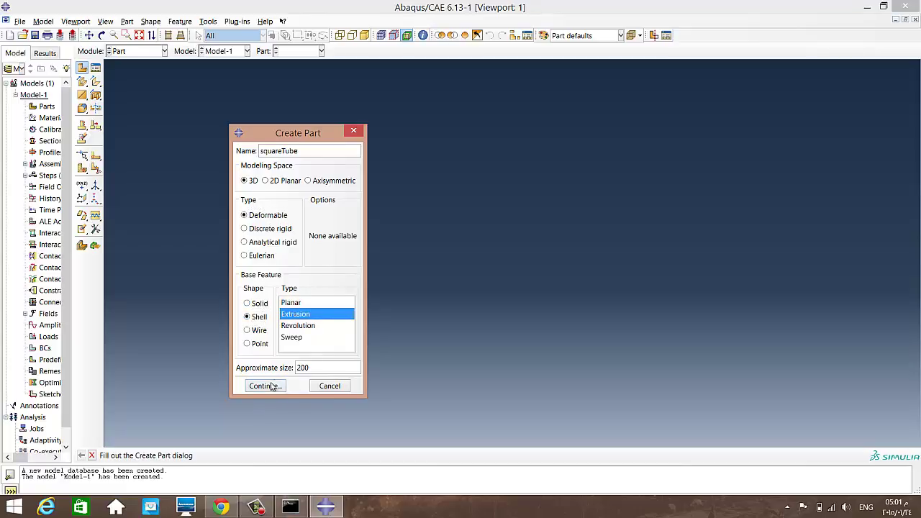
pyautogui.click(265, 387)
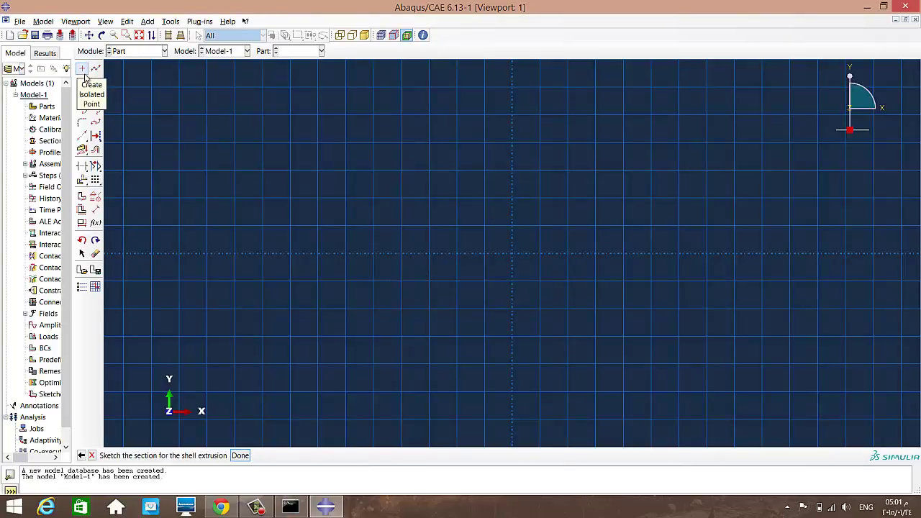
# Place four isolated sketch points at (37.5, 37.5), (37.5, -37.5), (-37.5, 37.5) and (-37.5, -37.5).
pyautogui.click(82, 70)
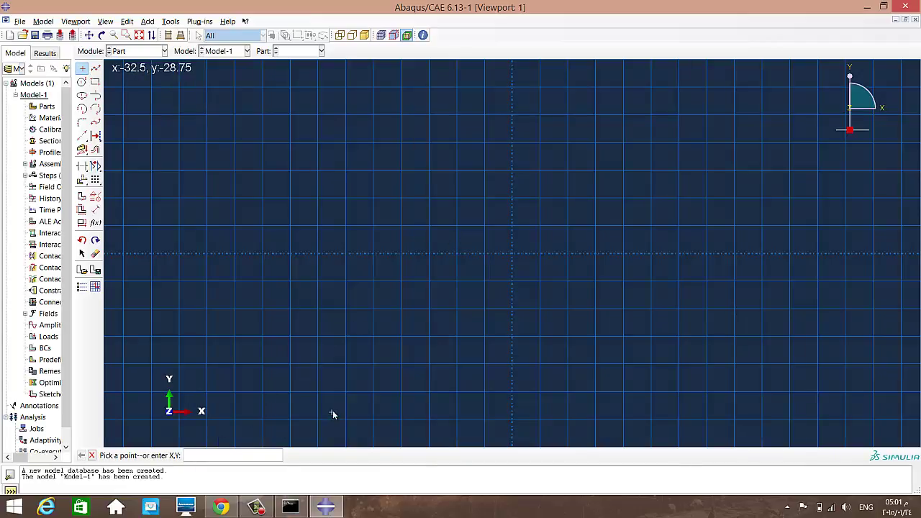
pyautogui.write('37.5,37.5')
pyautogui.press('Return')
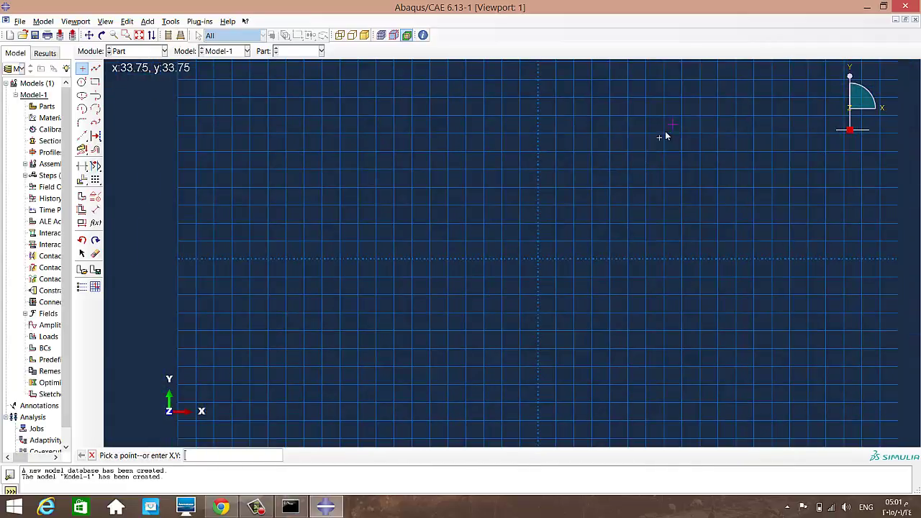
pyautogui.write('37.5,-37.5')
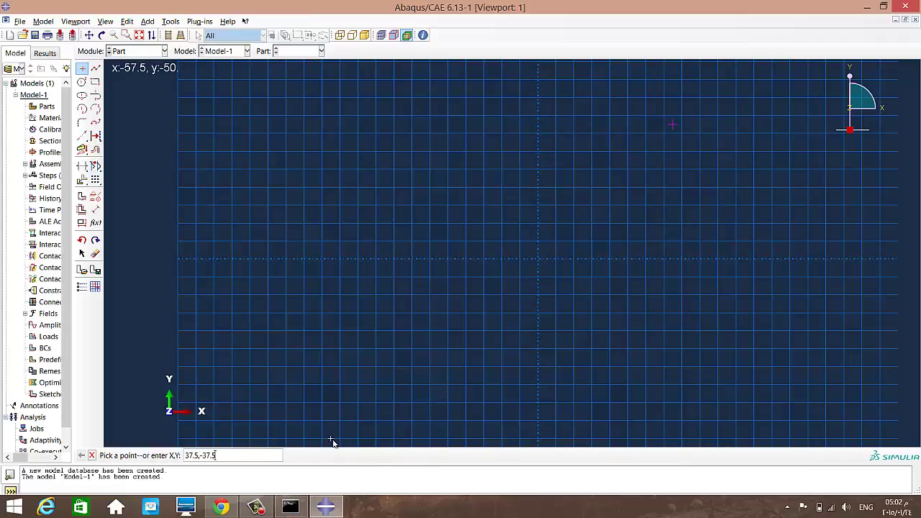
pyautogui.press('Return')
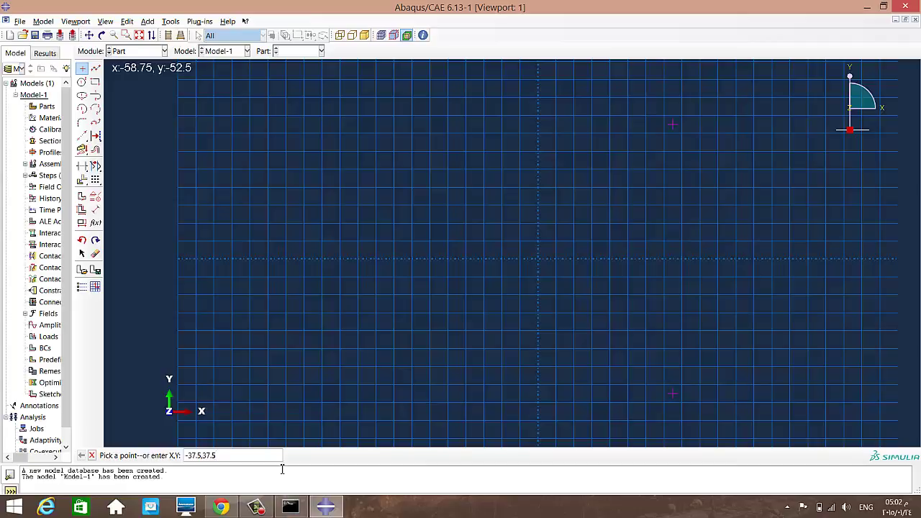
pyautogui.press('Return')
pyautogui.write('-37.5,-37.5')
pyautogui.press('Return')
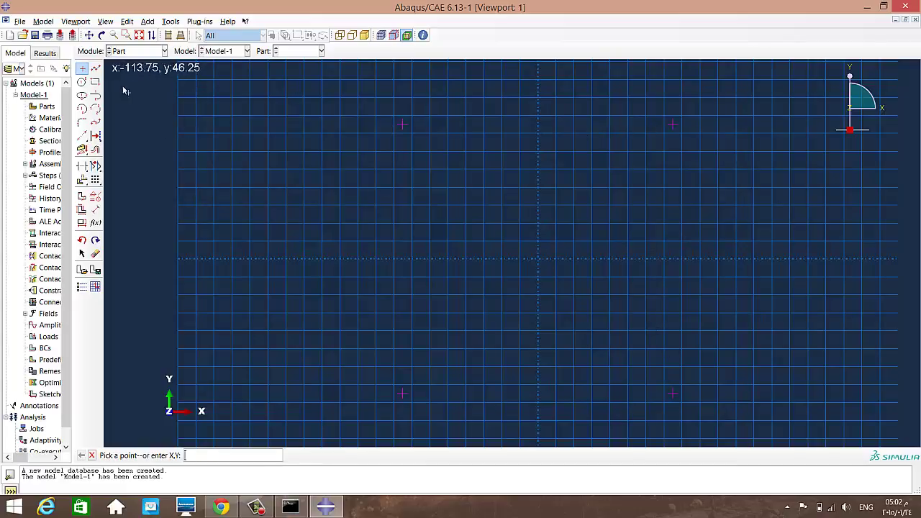
# Connect the four points with lines into a closed square and finish the section sketch.
pyautogui.click(95, 68)
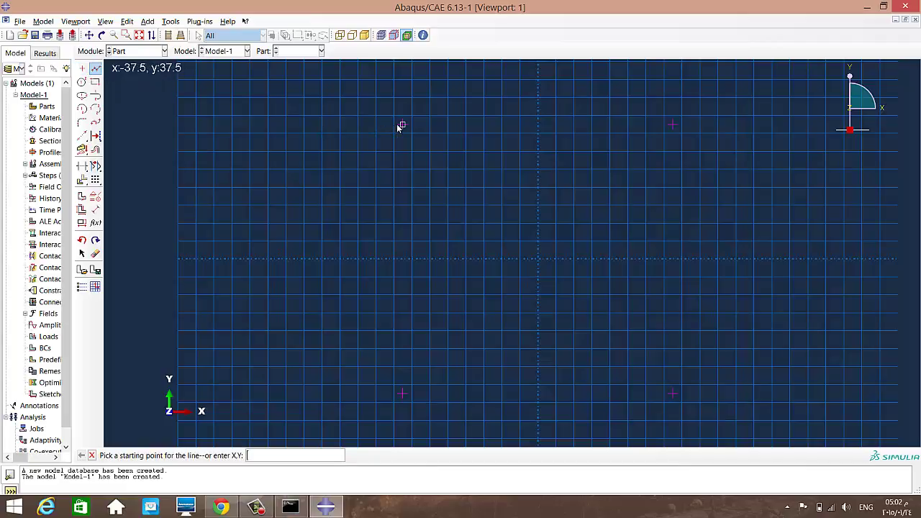
pyautogui.click(401, 124)
pyautogui.click(672, 124)
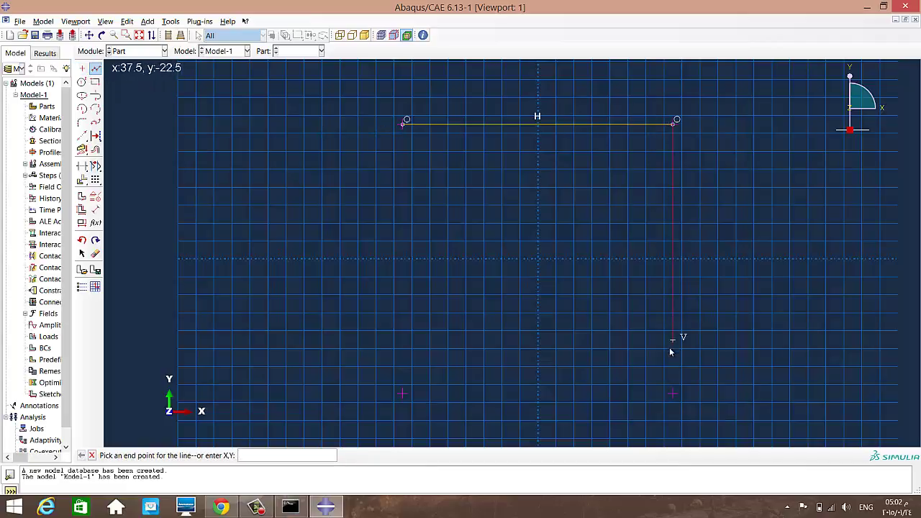
pyautogui.click(672, 389)
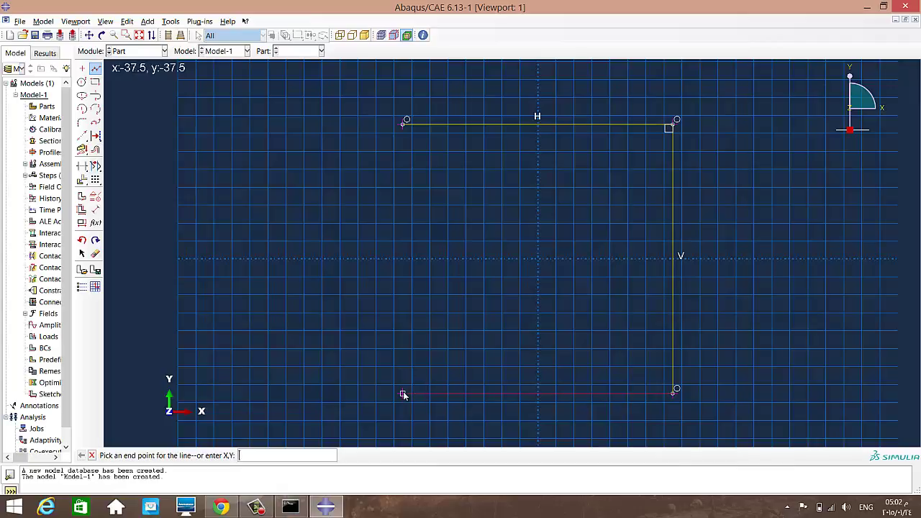
pyautogui.click(402, 390)
pyautogui.click(402, 125)
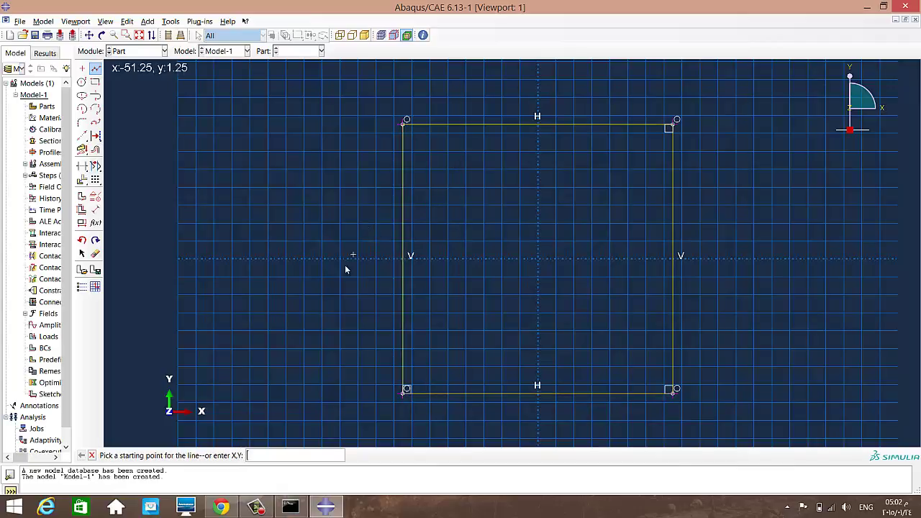
pyautogui.middleClick(331, 283)
pyautogui.click(253, 456)
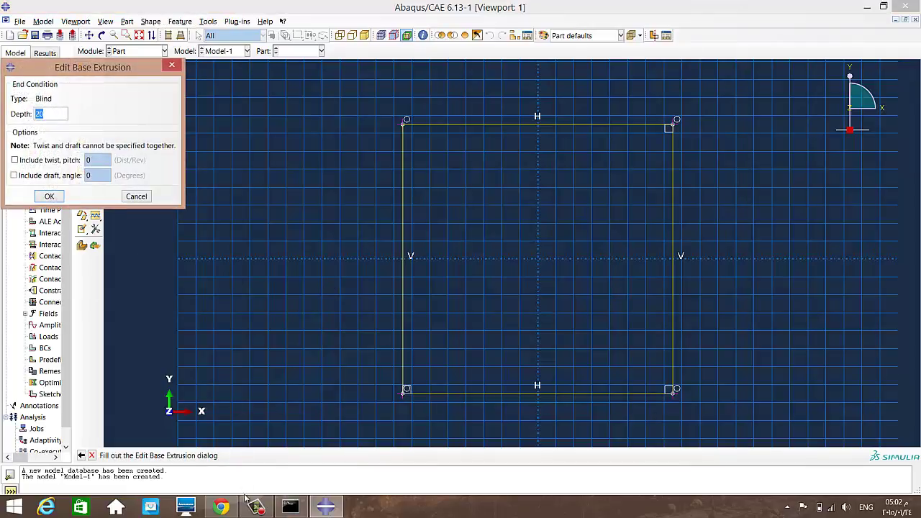
# Look up the square tube's length in the paper's Table 1 and extrude the shell to a depth of 350.
pyautogui.click(221, 506)
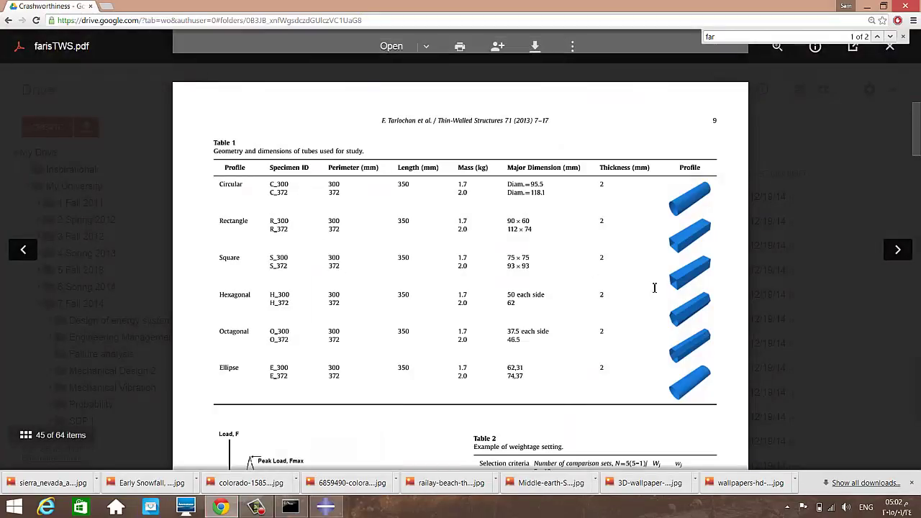
pyautogui.moveTo(412, 261); pyautogui.dragTo(397, 259)
pyautogui.click(331, 508)
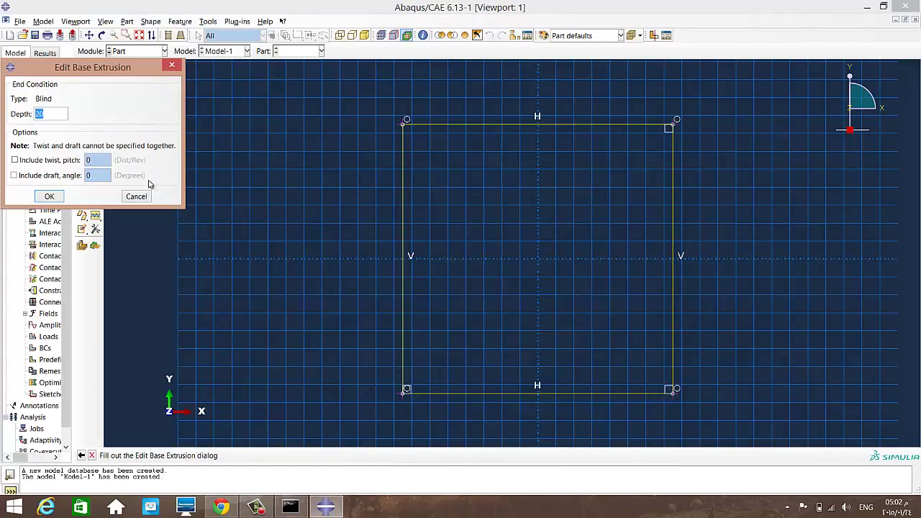
pyautogui.write('35')
pyautogui.click(49, 197)
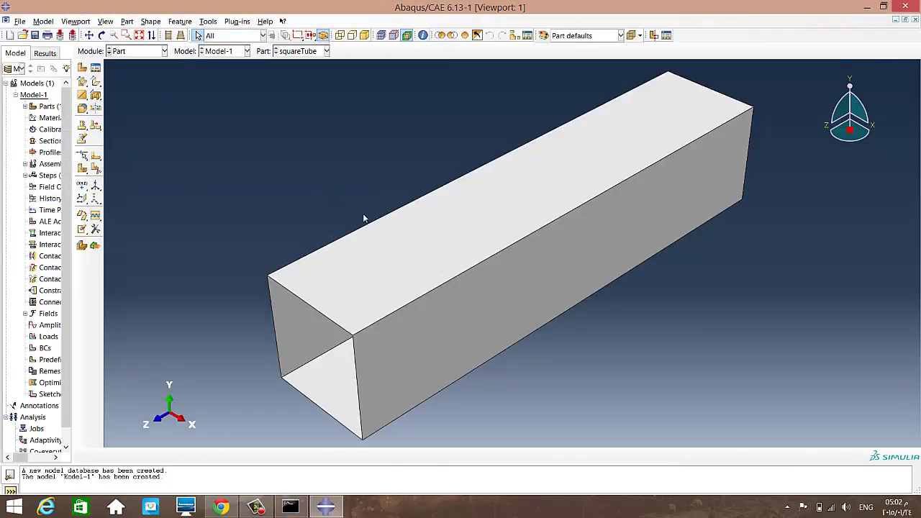
pyautogui.scroll(-2, 363, 218)
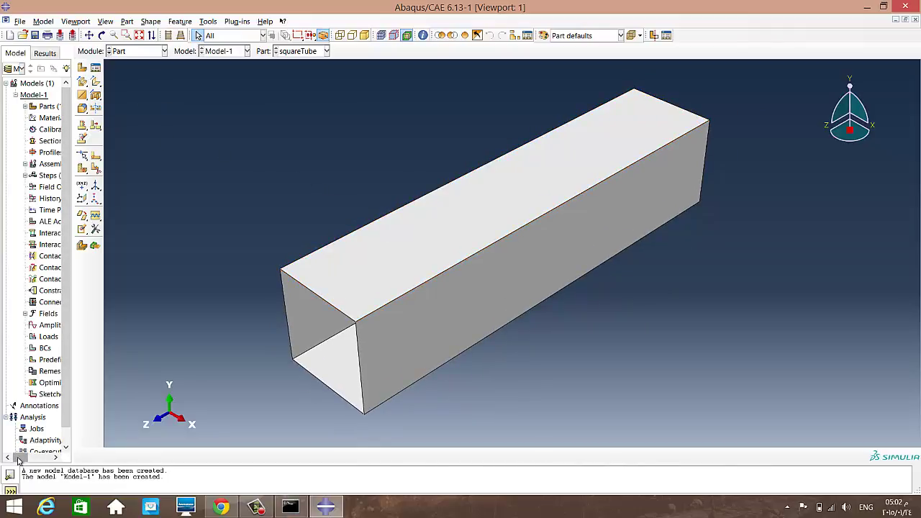
pyautogui.moveTo(16, 459); pyautogui.dragTo(21, 458)
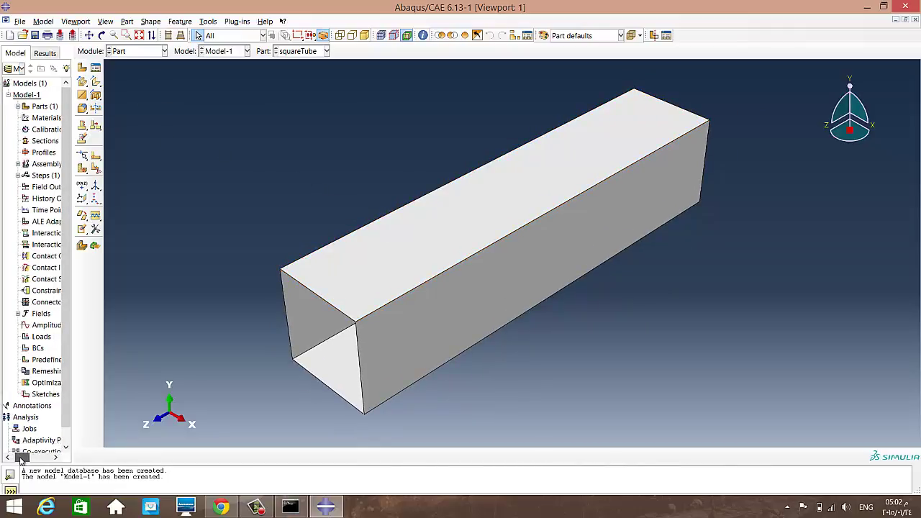
# Create a 3D discrete rigid part named UpperPlate with a planar shell base feature and approximate size 200.
pyautogui.click(82, 68)
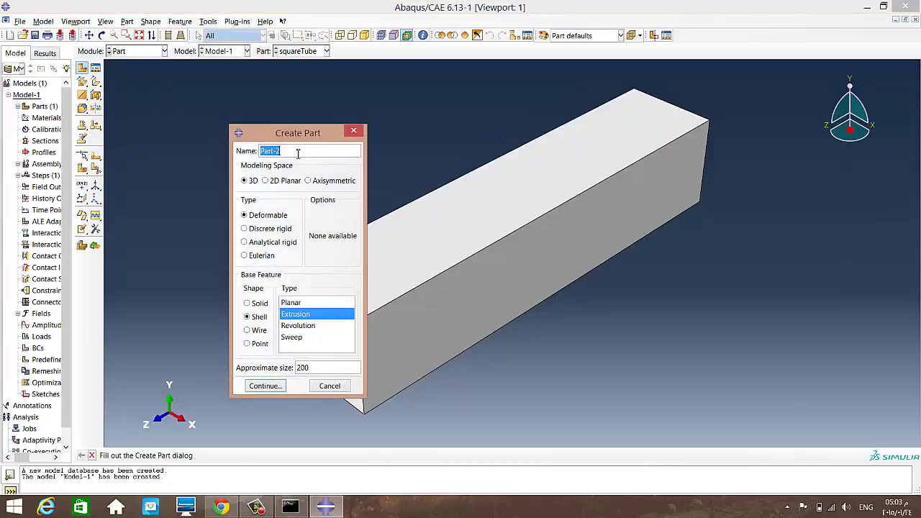
pyautogui.write('Upper')
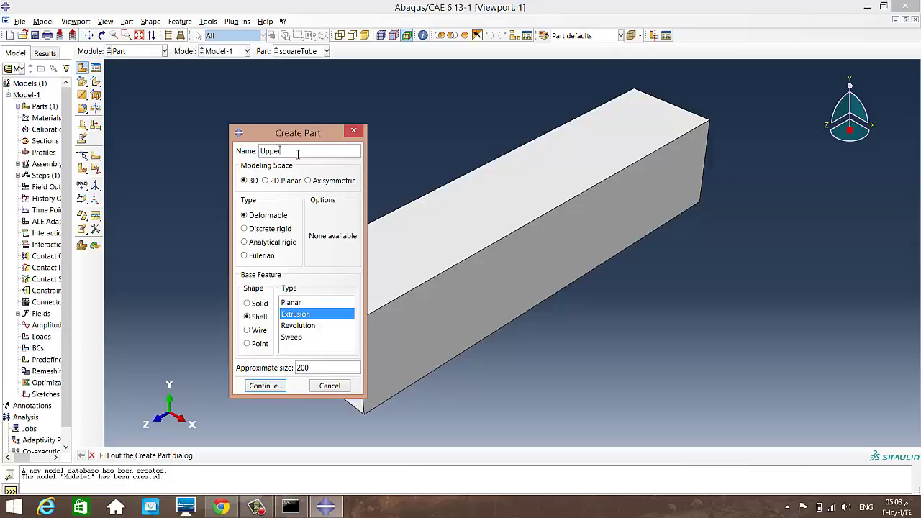
pyautogui.write('Plate')
pyautogui.click(252, 181)
pyautogui.click(273, 230)
pyautogui.click(292, 304)
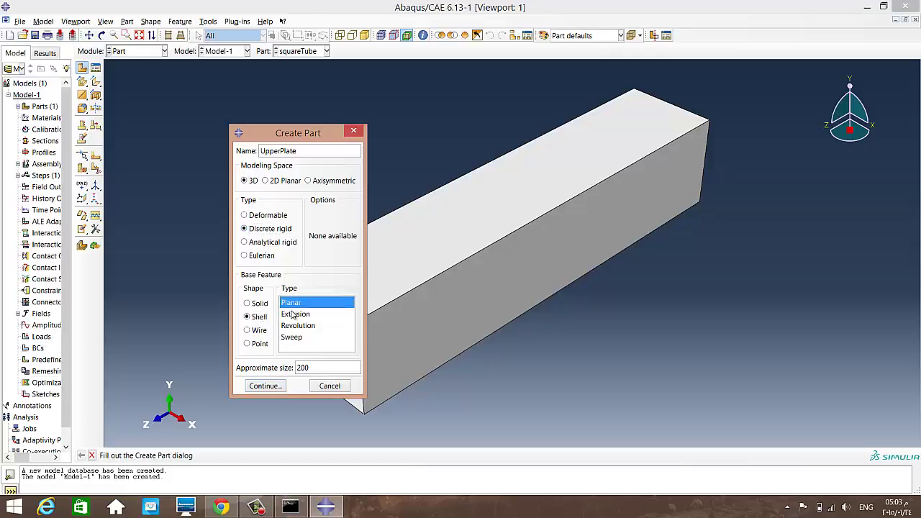
pyautogui.click(265, 387)
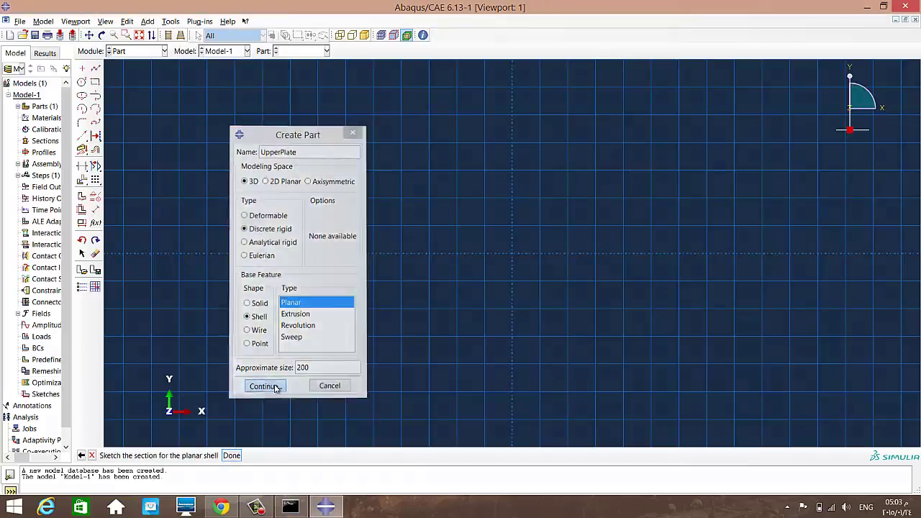
# Place four isolated sketch points for the plate corners at (45, 45), (45, -45), (-45, 45) and (-45, -45).
pyautogui.click(82, 68)
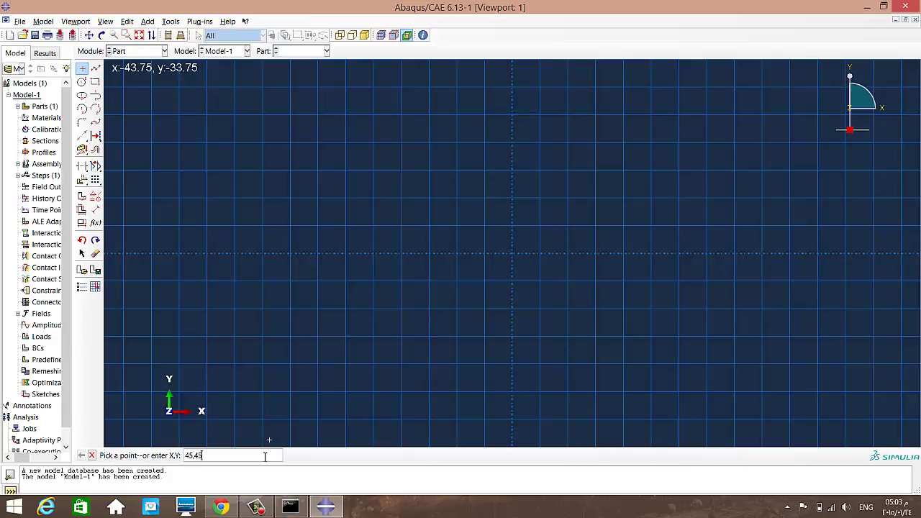
pyautogui.write('45,45')
pyautogui.press('Return')
pyautogui.scroll(-4, 493, 351)
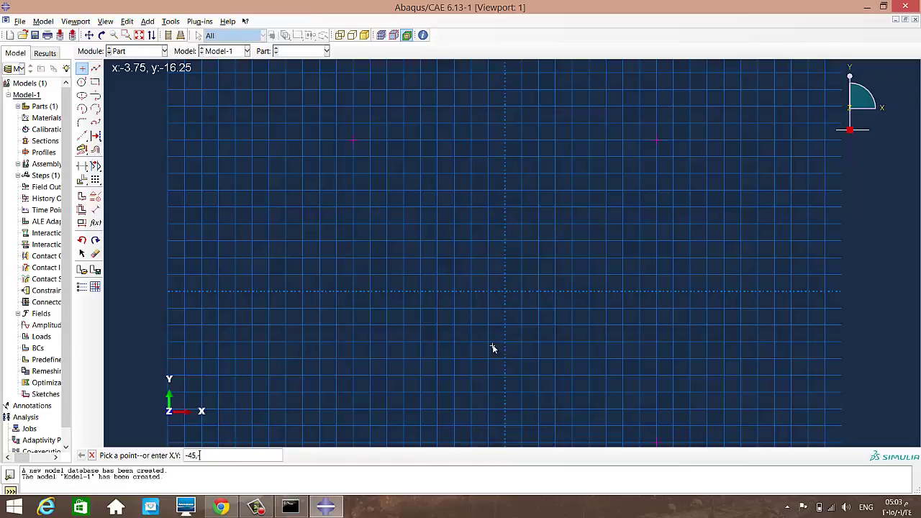
pyautogui.press('Return')
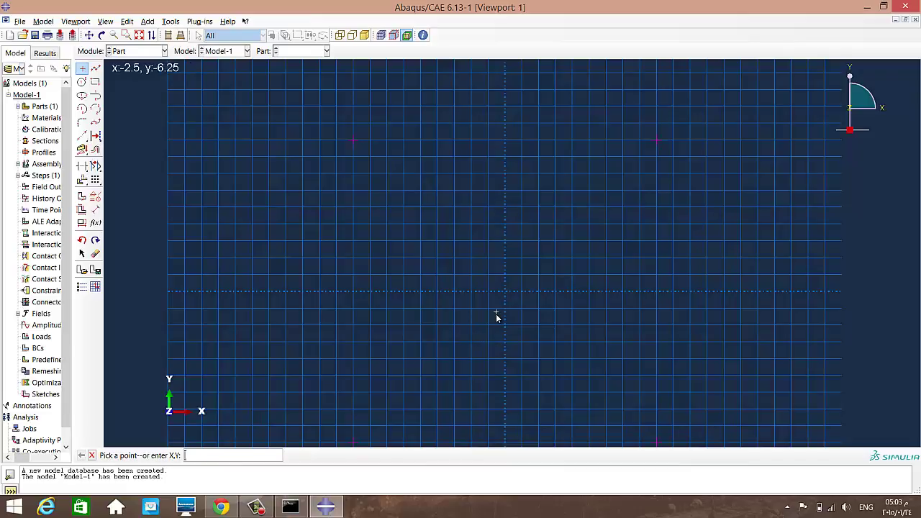
pyautogui.scroll(-1, 502, 324)
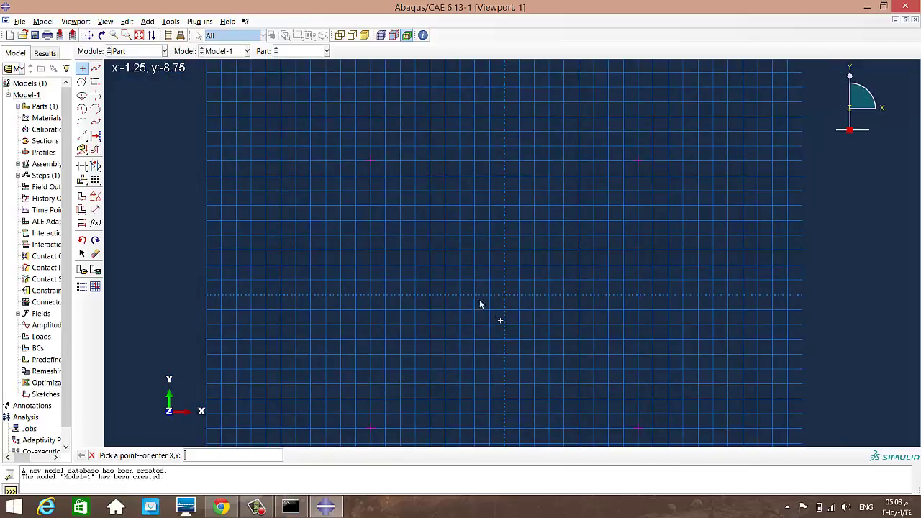
# Connect the four plate corner points with lines to form a closed square outline.
pyautogui.click(95, 67)
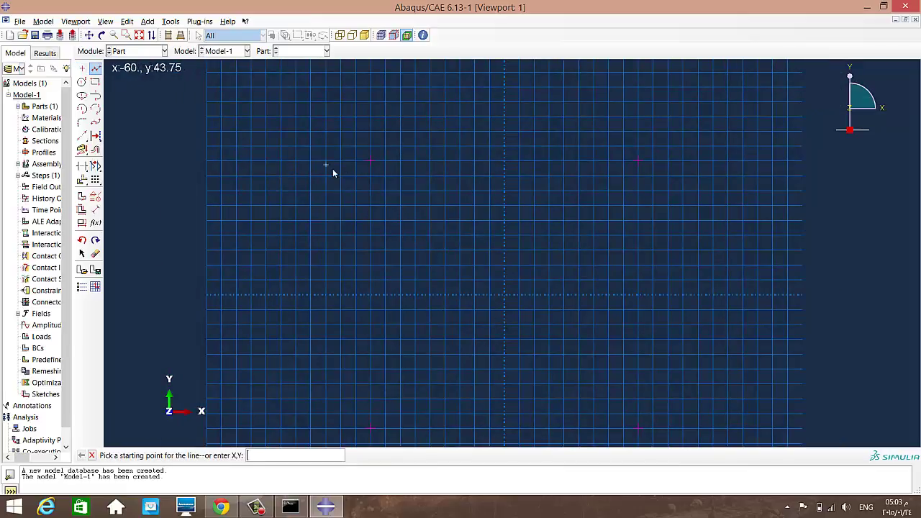
pyautogui.click(370, 159)
pyautogui.click(639, 160)
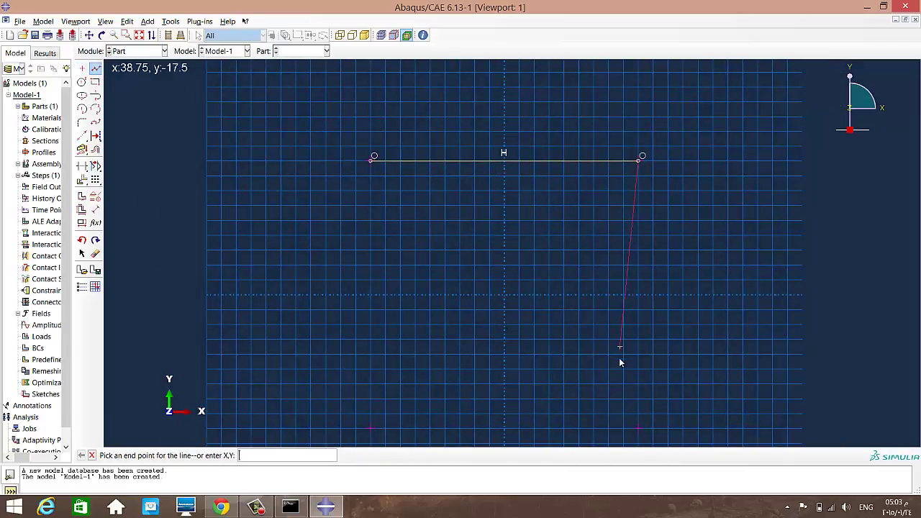
pyautogui.click(639, 428)
pyautogui.click(371, 428)
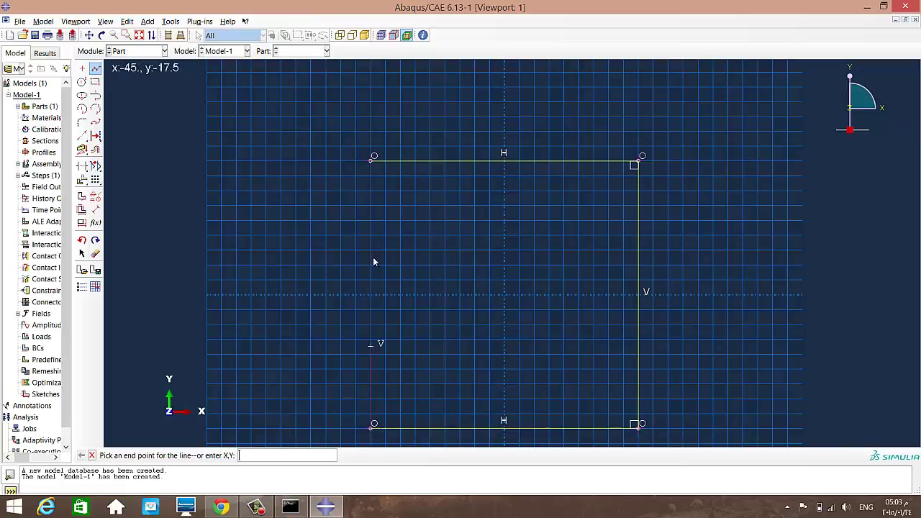
pyautogui.click(371, 162)
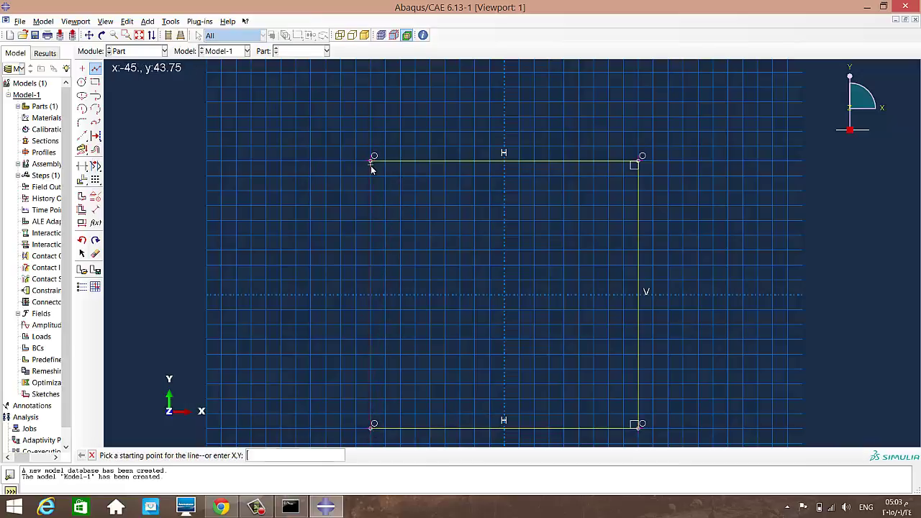
# Finish the square plate sketch to build the planar shell of the UpperPlate part.
pyautogui.middleClick(434, 236)
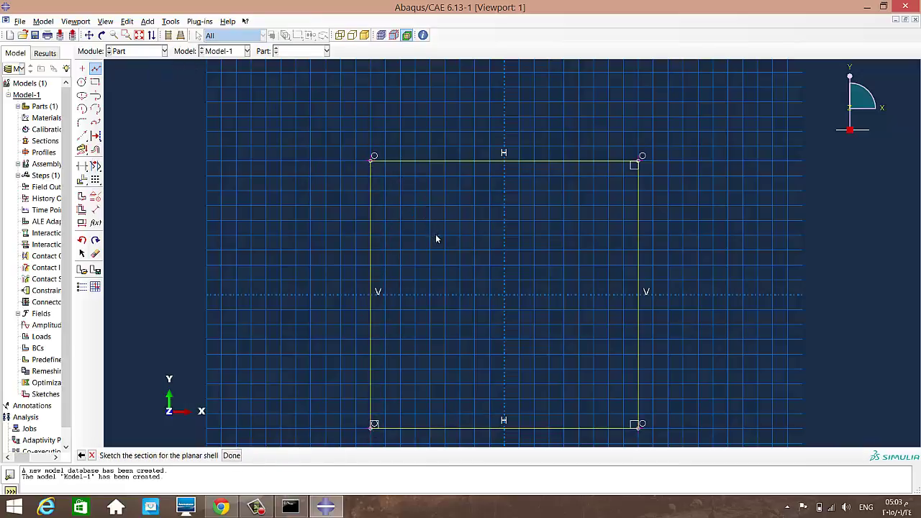
pyautogui.click(231, 455)
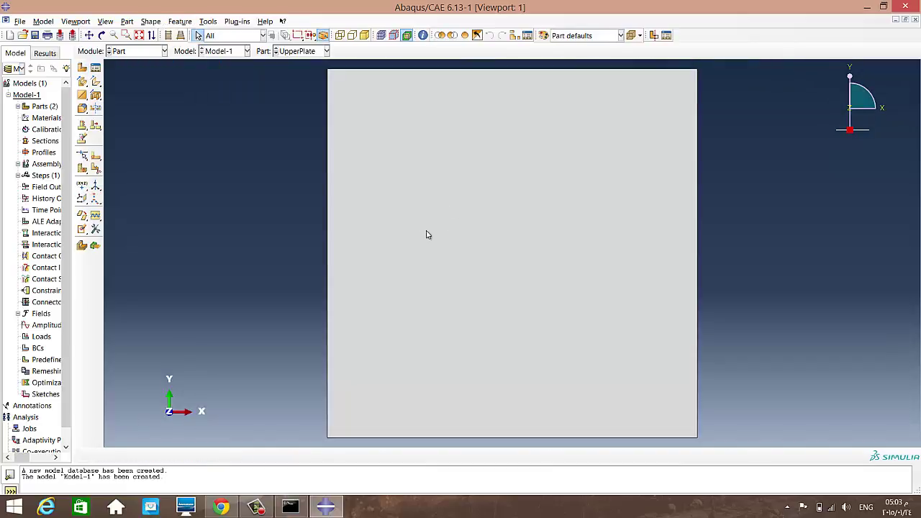
# Copy the UpperPlate part to a new part named LowerPlate.
pyautogui.click(18, 106)
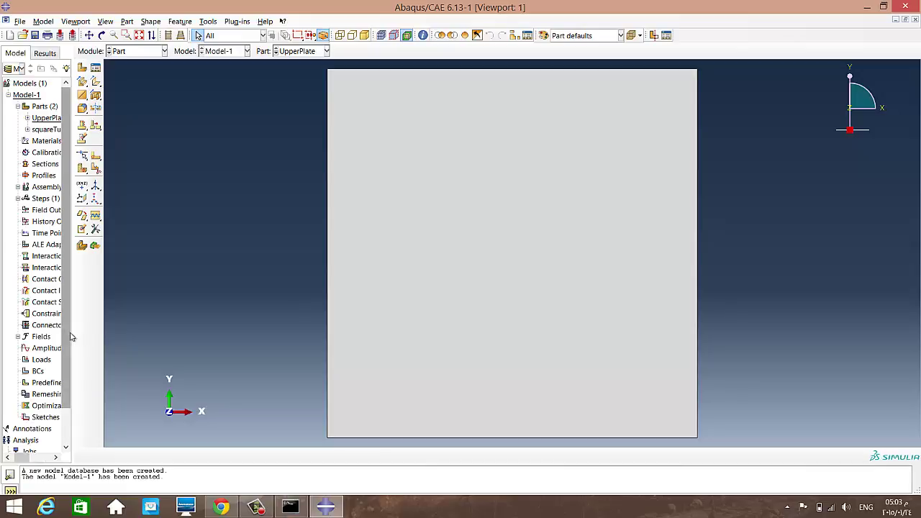
pyautogui.moveTo(72, 333); pyautogui.dragTo(127, 341)
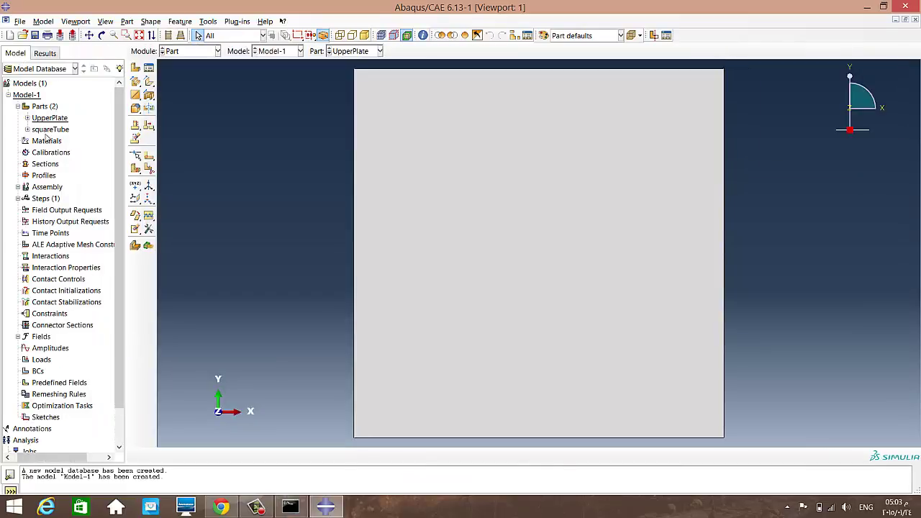
pyautogui.click(43, 119)
pyautogui.click(54, 127)
pyautogui.click(54, 121)
pyautogui.rightClick(54, 121)
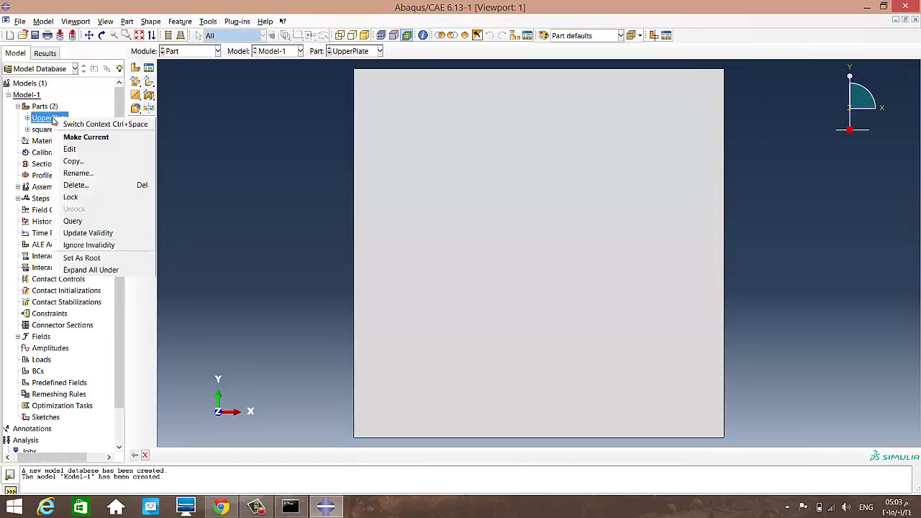
pyautogui.click(85, 159)
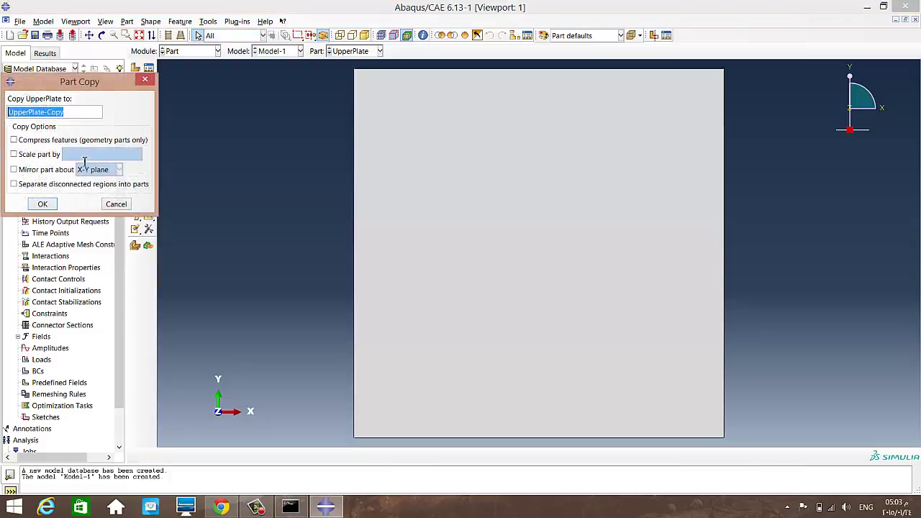
pyautogui.click(66, 113)
pyautogui.moveTo(66, 113); pyautogui.dragTo(6, 113)
pyautogui.write('LowerPla')
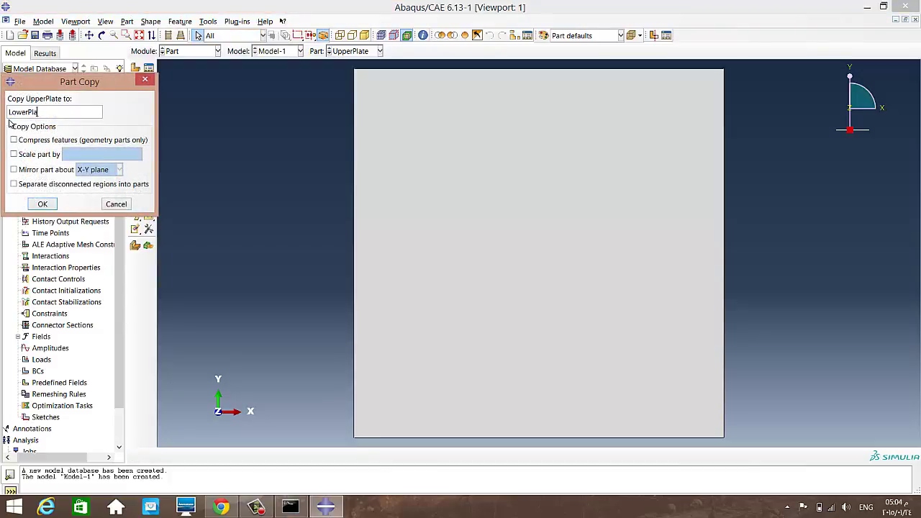
pyautogui.write('te')
pyautogui.click(44, 204)
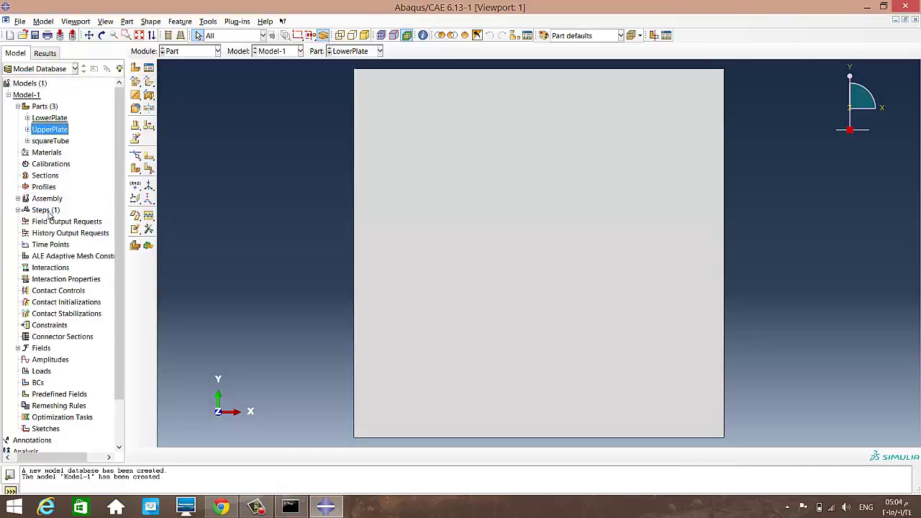
pyautogui.click(50, 121)
pyautogui.click(52, 131)
pyautogui.click(52, 140)
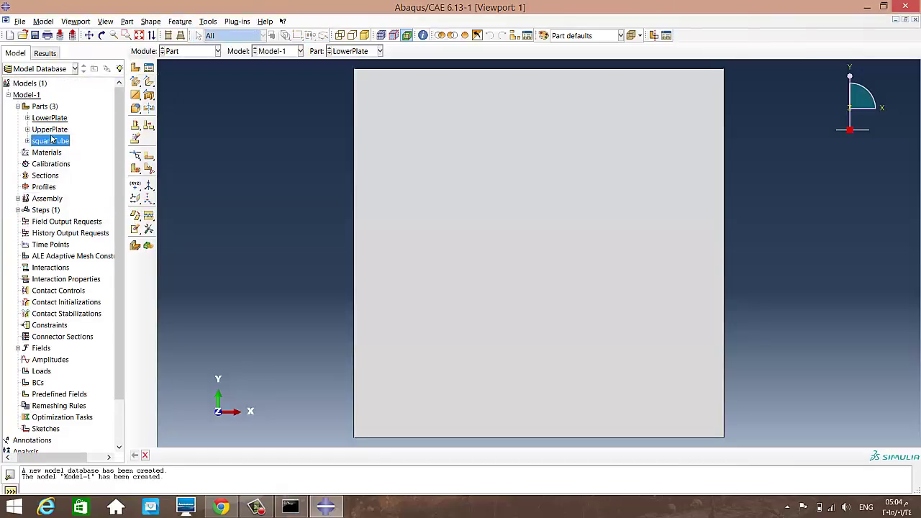
pyautogui.click(50, 130)
pyautogui.click(51, 118)
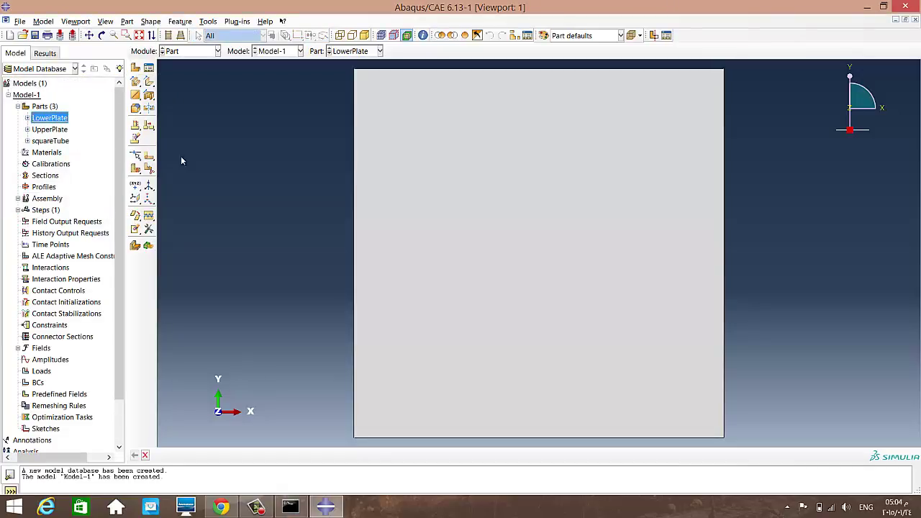
# Make UpperPlate the current part and create a reference point on it at 0,0,0.
pyautogui.click(360, 53)
pyautogui.click(356, 75)
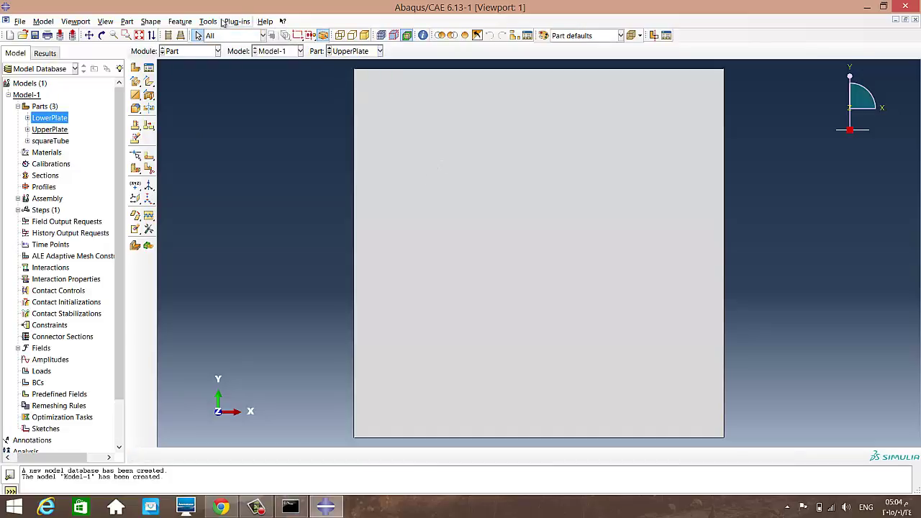
pyautogui.click(209, 22)
pyautogui.click(224, 47)
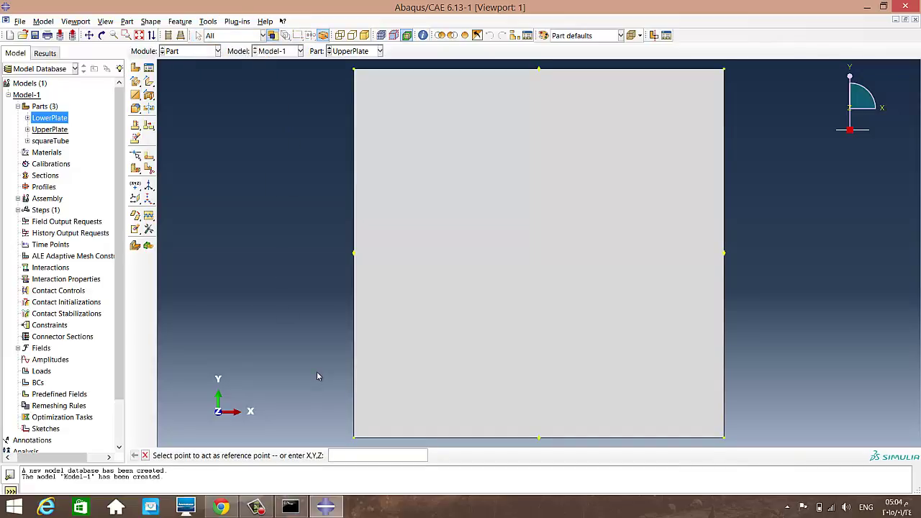
pyautogui.click(346, 455)
pyautogui.write('0,0,0')
pyautogui.press('Return')
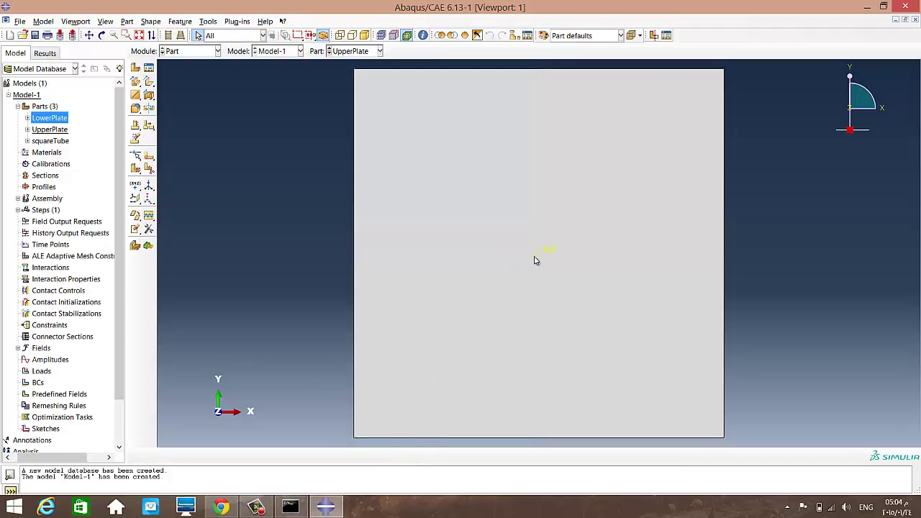
# Rename the reference point feature of the UpperPlate part to UpperPlate.
pyautogui.click(37, 131)
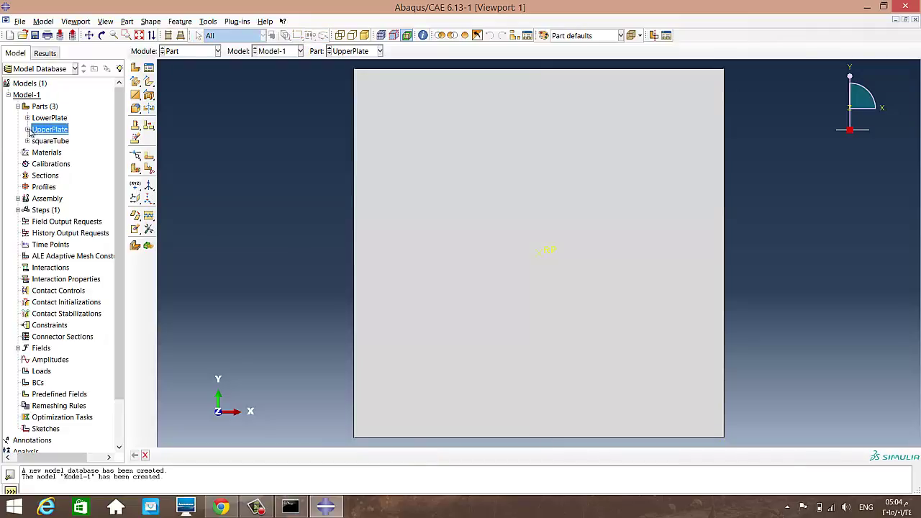
pyautogui.click(27, 130)
pyautogui.click(37, 141)
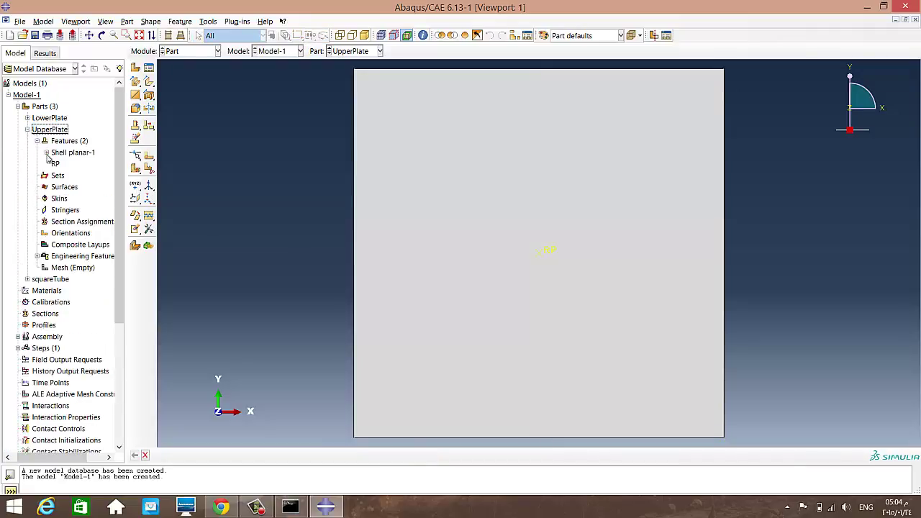
pyautogui.click(56, 164)
pyautogui.rightClick(61, 166)
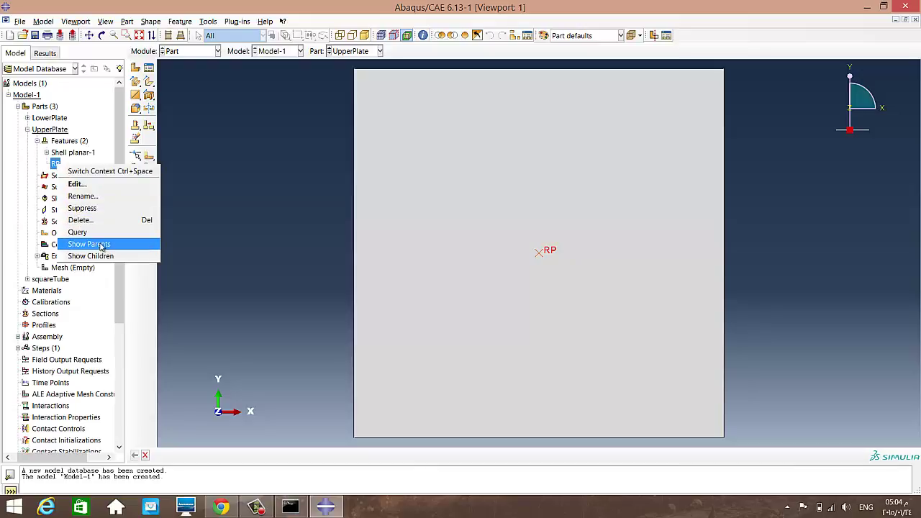
pyautogui.press('Escape')
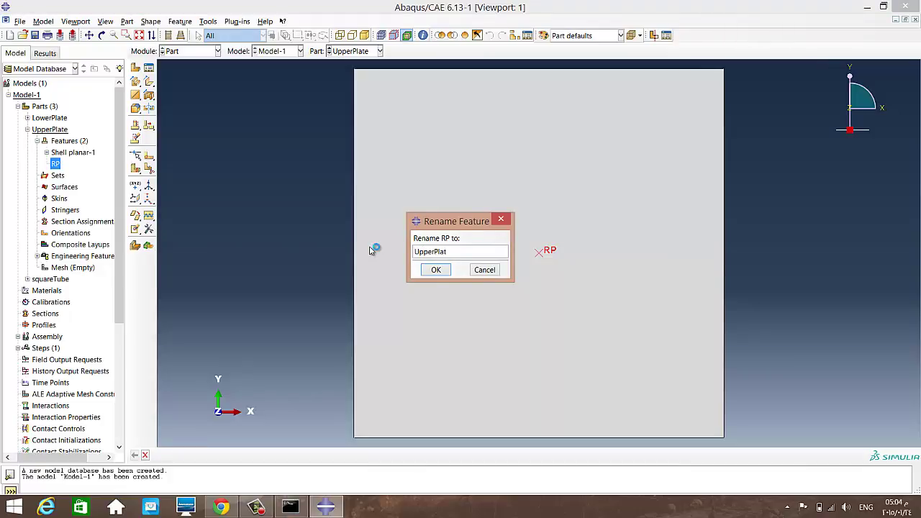
pyautogui.write('e')
pyautogui.click(435, 269)
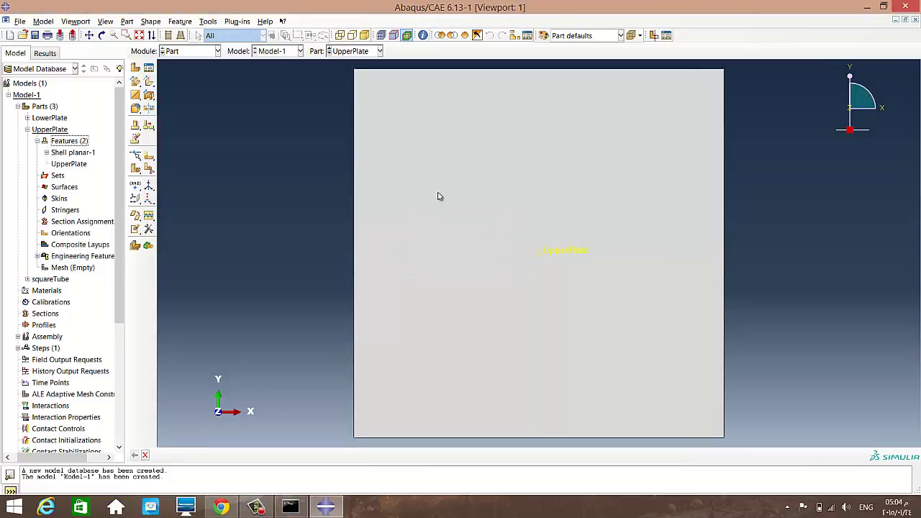
# Make LowerPlate the current part and create a reference point at the plate's centre.
pyautogui.click(363, 51)
pyautogui.click(364, 64)
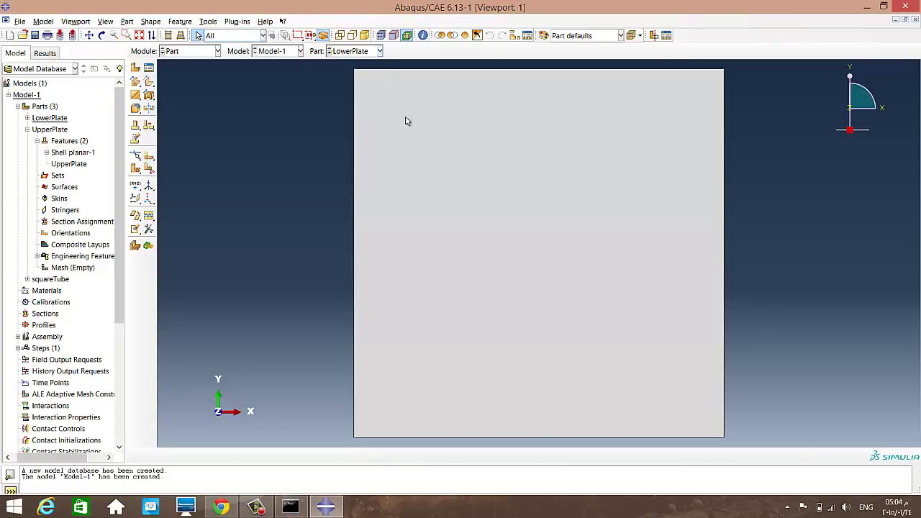
pyautogui.click(208, 21)
pyautogui.click(237, 43)
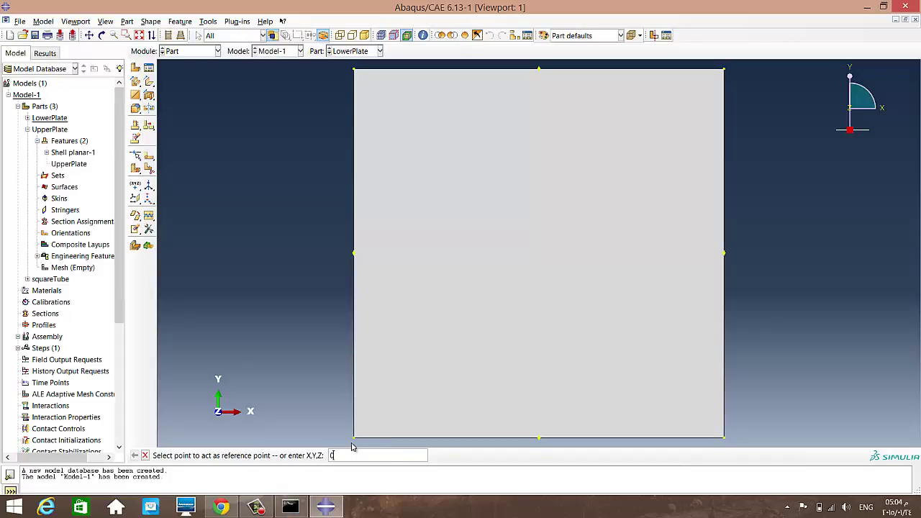
pyautogui.press('Return')
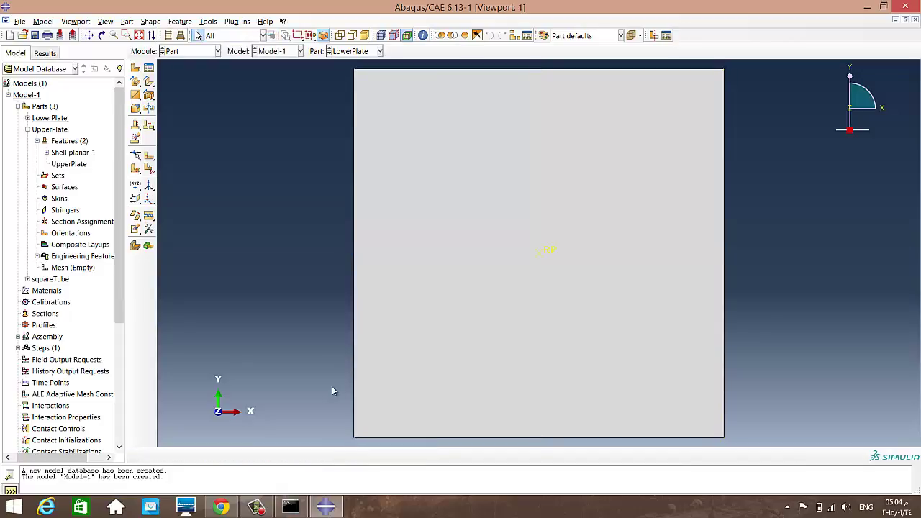
# Rename the reference point feature of the LowerPlate part to LowerPlate.
pyautogui.click(27, 129)
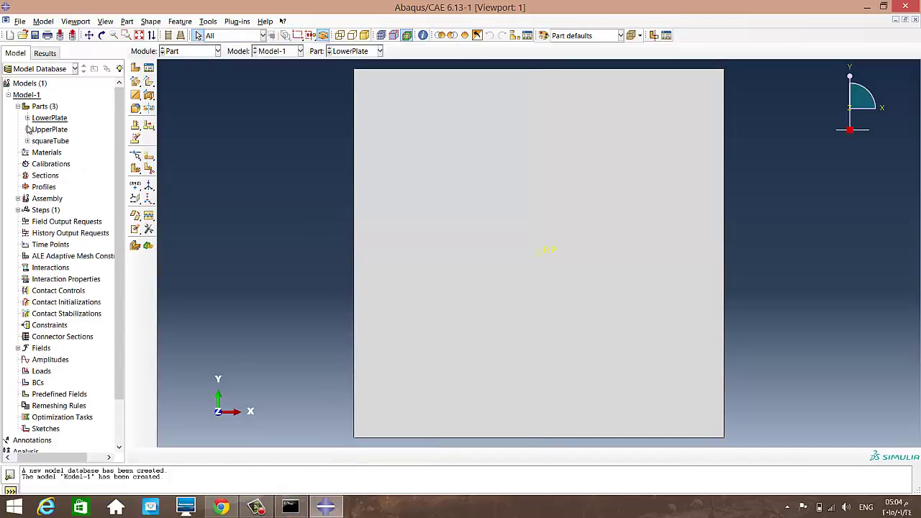
pyautogui.click(27, 118)
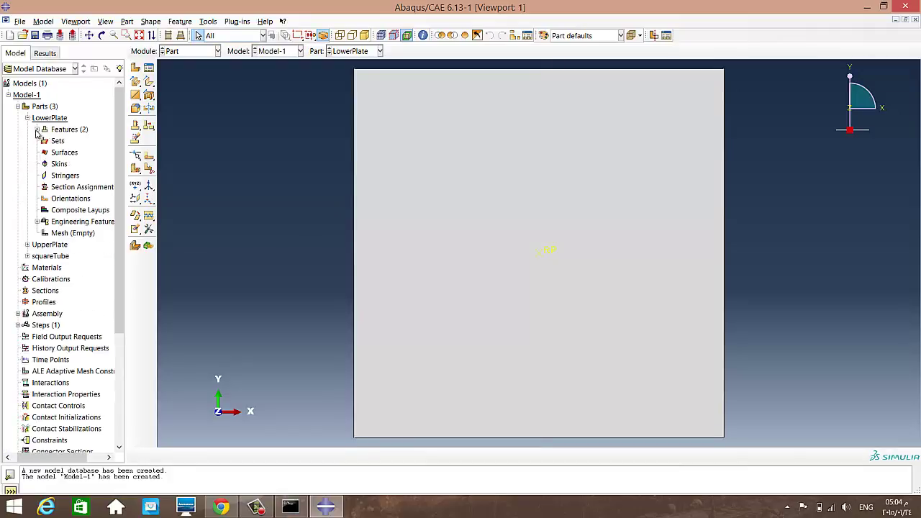
pyautogui.click(37, 130)
pyautogui.click(54, 152)
pyautogui.rightClick(54, 152)
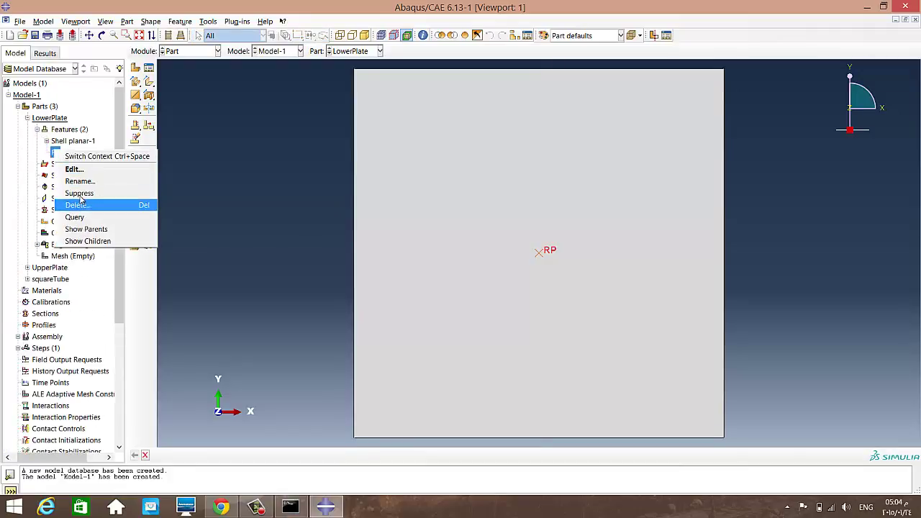
pyautogui.click(79, 180)
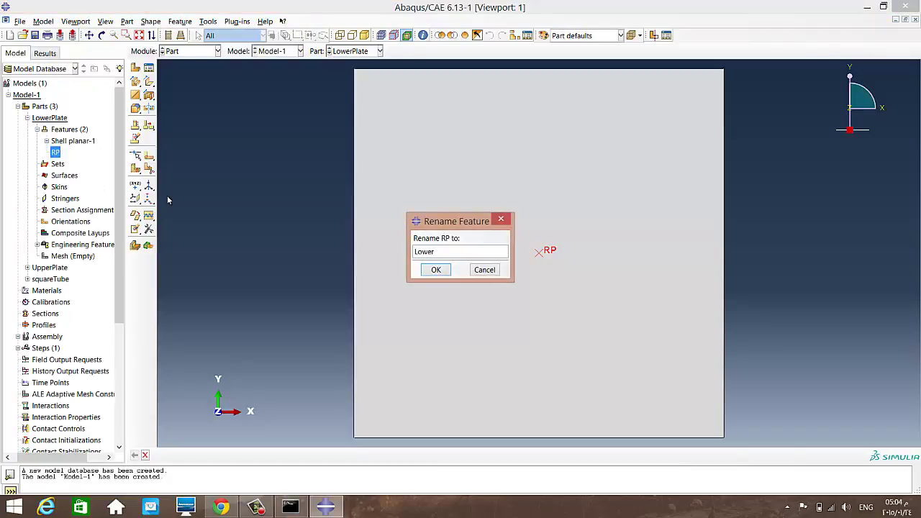
pyautogui.write('LowerPlate')
pyautogui.click(435, 269)
pyautogui.scroll(-1, 244, 180)
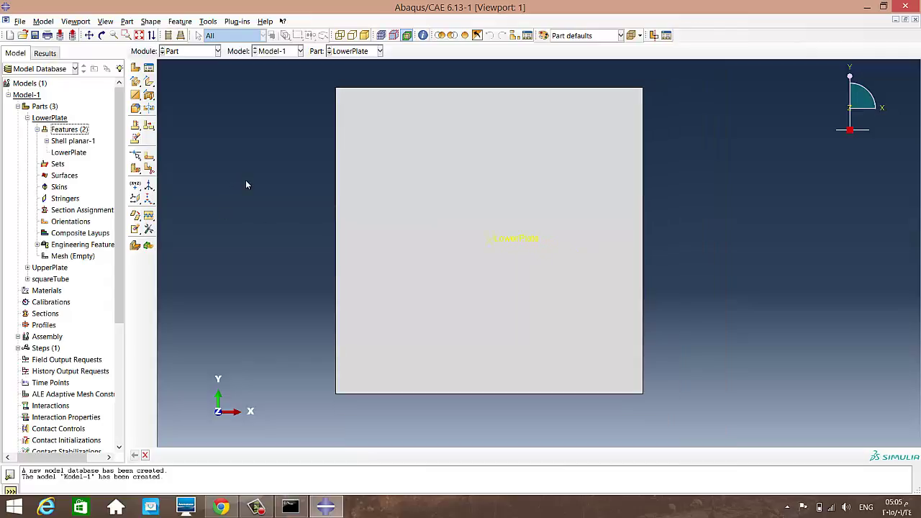
# Switch to the Property module and make squareTube the current part.
pyautogui.click(215, 52)
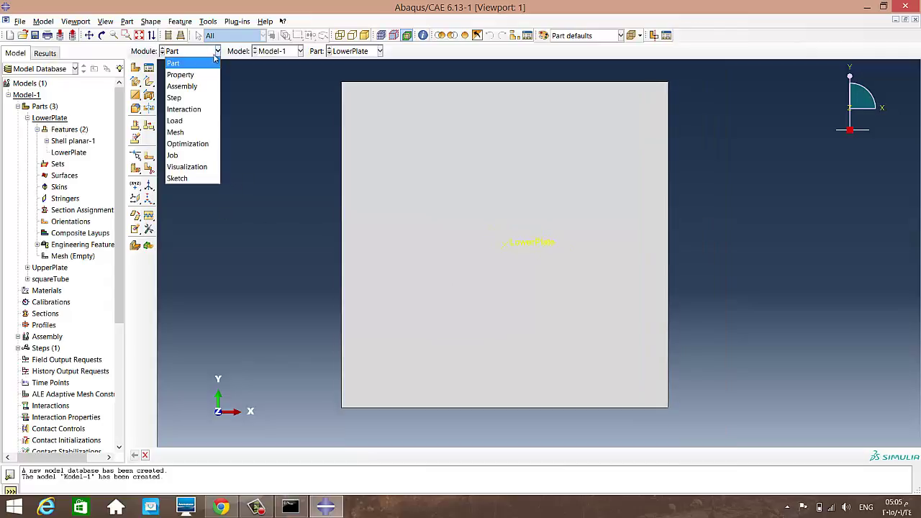
pyautogui.click(210, 75)
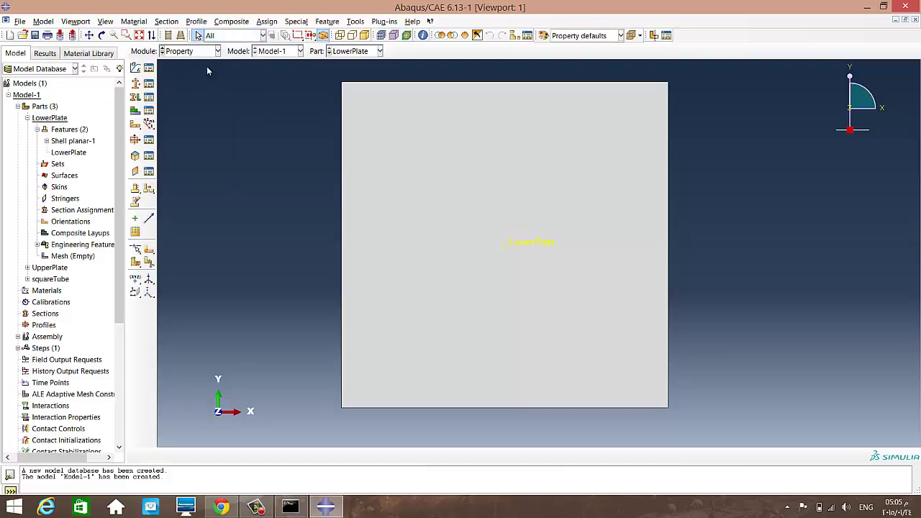
pyautogui.click(344, 51)
pyautogui.click(350, 87)
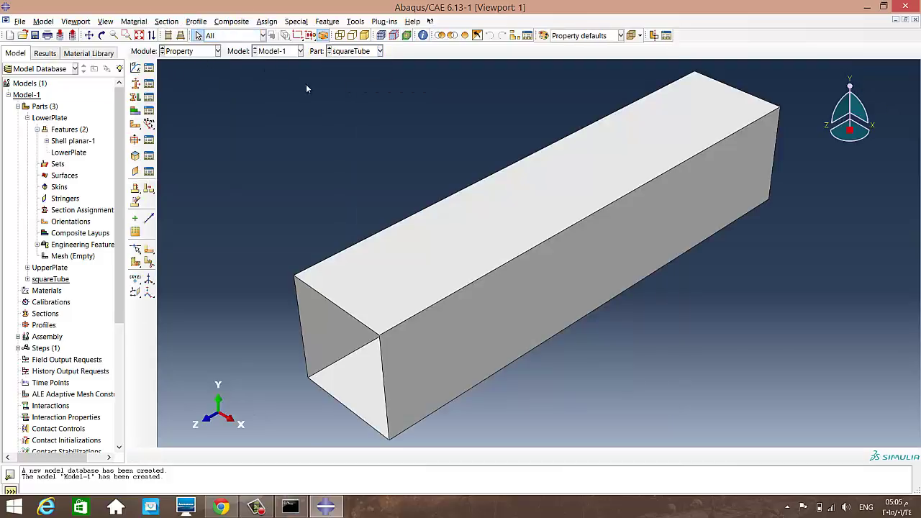
# Create a new material named MildSteel through the Material Manager.
pyautogui.click(148, 68)
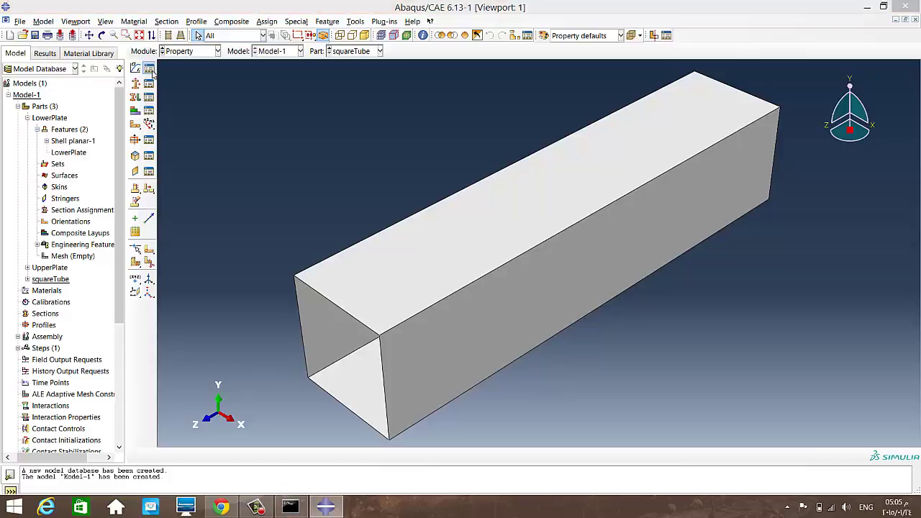
pyautogui.moveTo(124, 89); pyautogui.dragTo(249, 101)
pyautogui.click(260, 125)
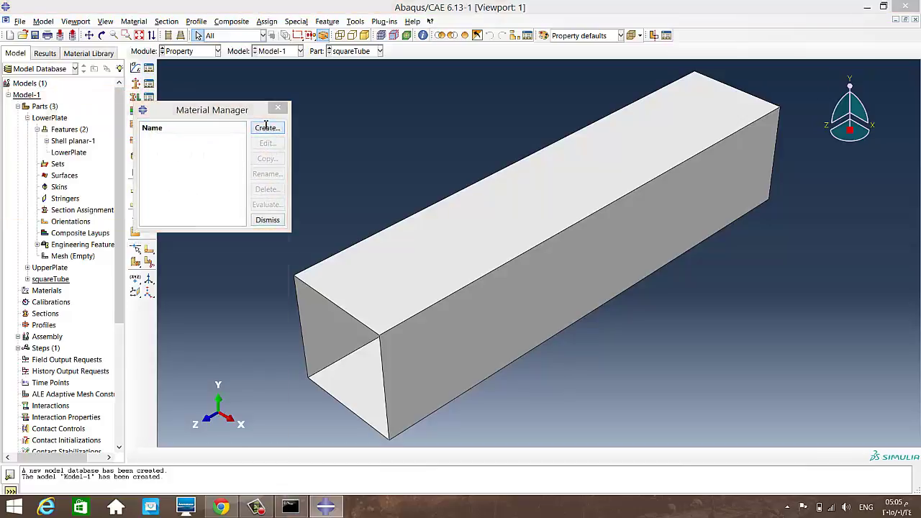
pyautogui.write('Steel')
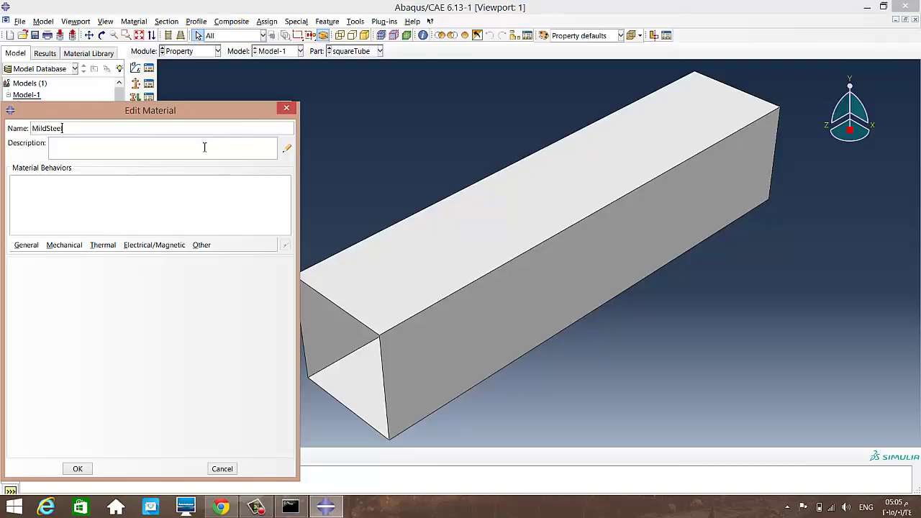
# Add a uniform density behavior to MildSteel with a mass density of 7.85e-9.
pyautogui.click(30, 246)
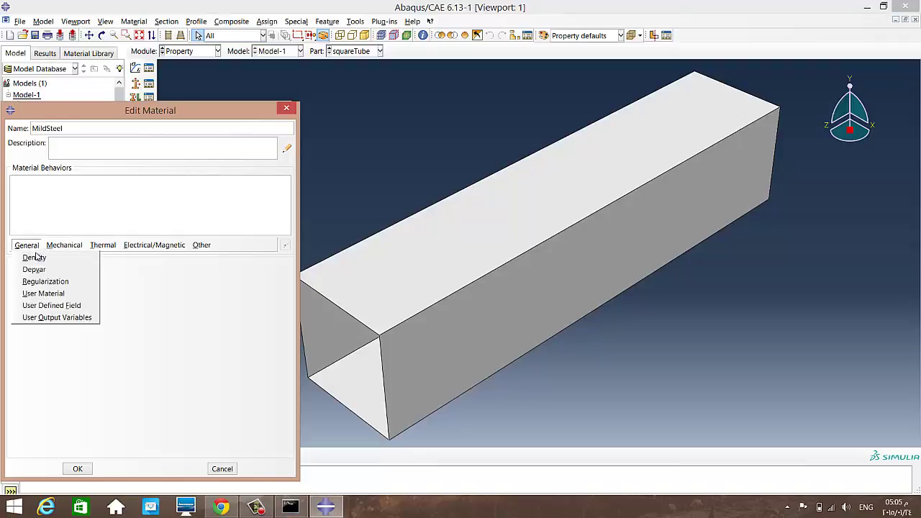
pyautogui.click(35, 258)
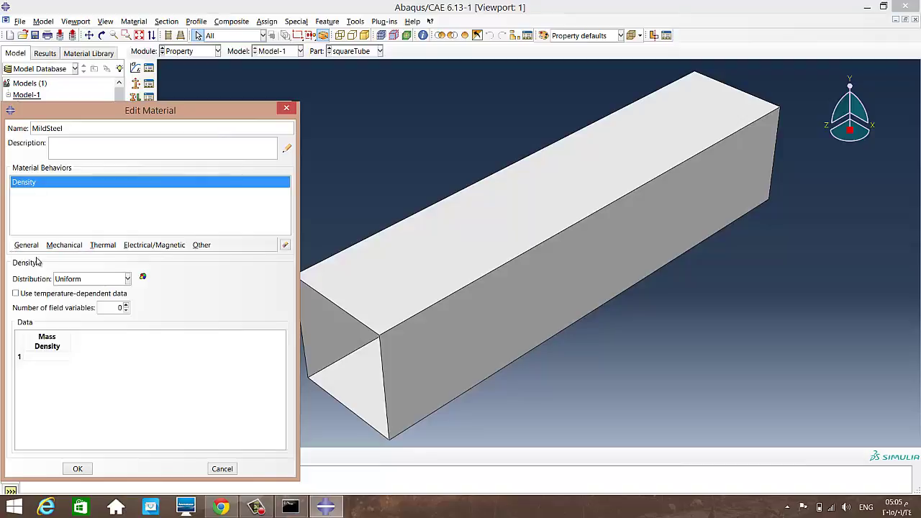
pyautogui.click(48, 357)
pyautogui.write('7.85e-9')
pyautogui.press('Return')
# Add an isotropic Elastic behavior to MildSteel with a Young's modulus of 200000 and a Poisson's ratio of 0.26.
pyautogui.click(60, 246)
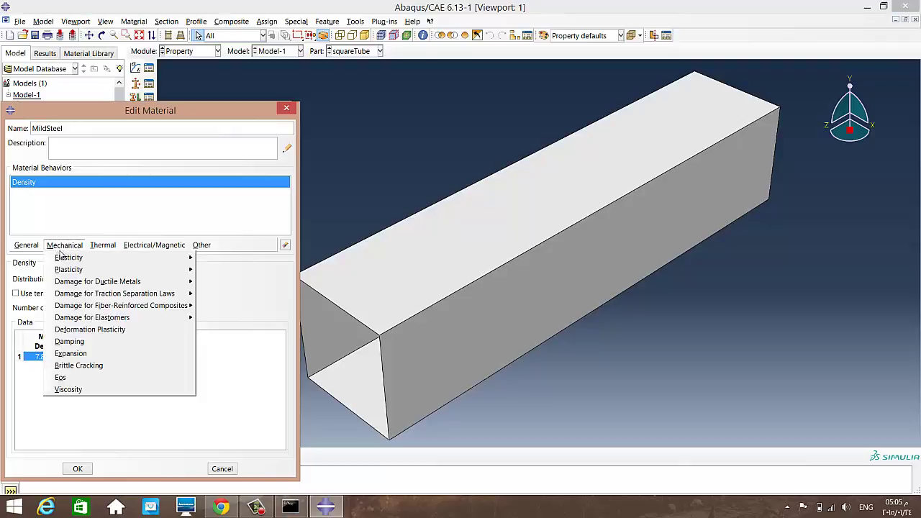
pyautogui.moveTo(159, 259)
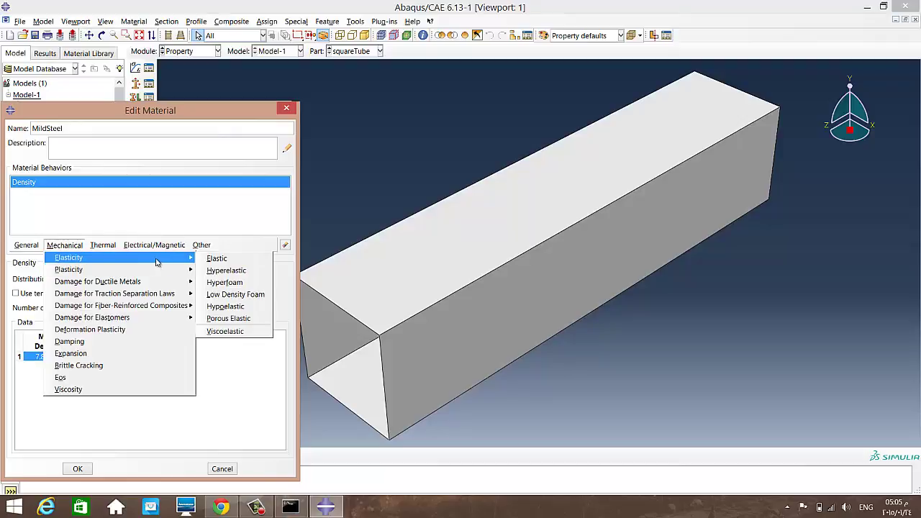
pyautogui.click(217, 257)
pyautogui.click(72, 398)
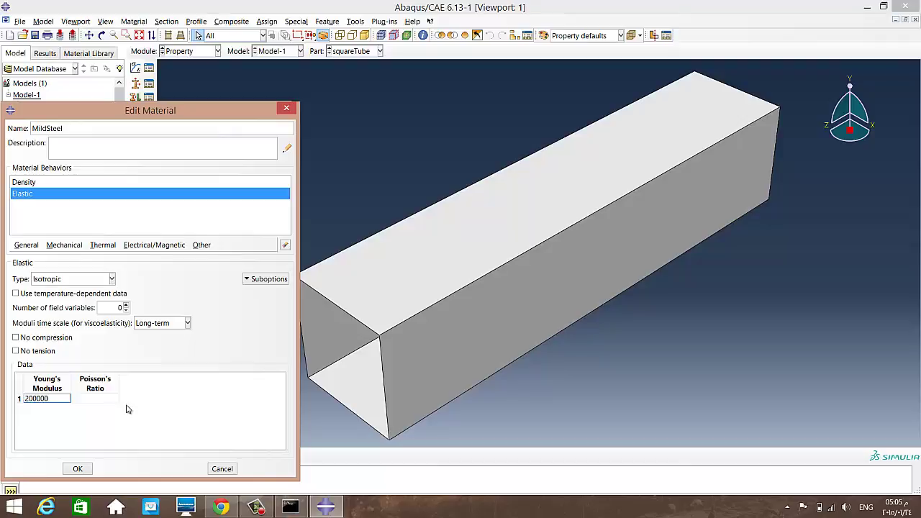
pyautogui.press('Tab')
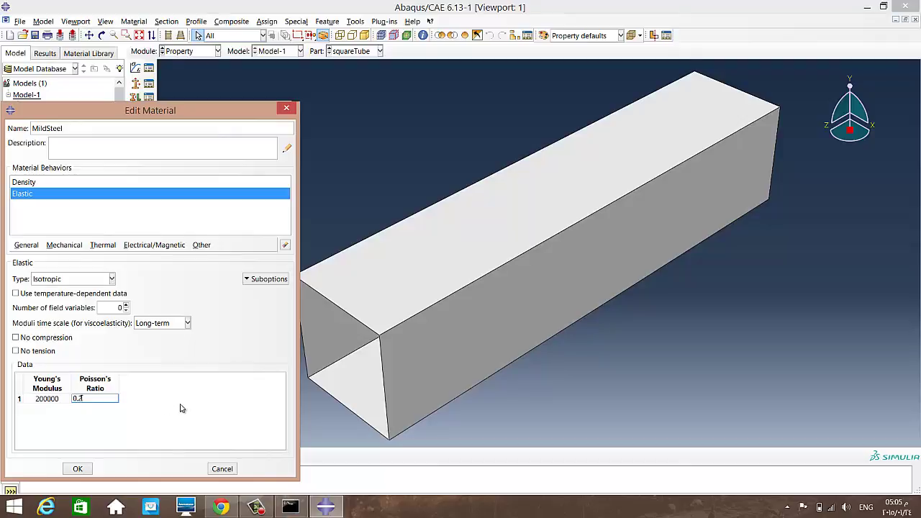
pyautogui.press('Return')
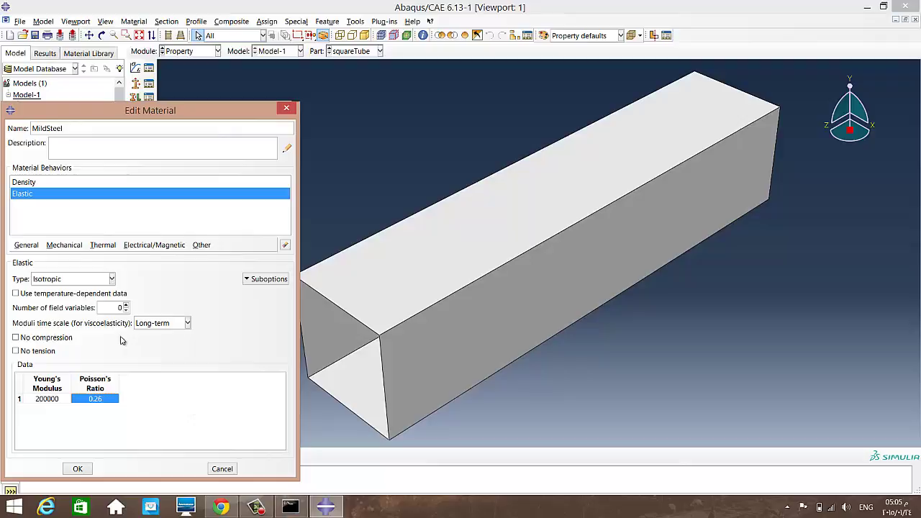
# Add a Plastic behavior to MildSteel and set its hardening to Johnson-Cook.
pyautogui.click(75, 247)
pyautogui.moveTo(112, 276)
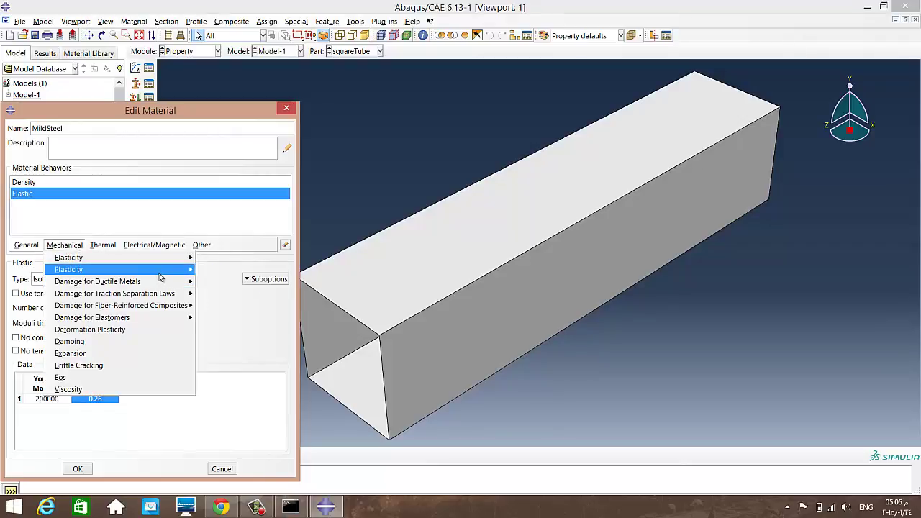
pyautogui.click(214, 271)
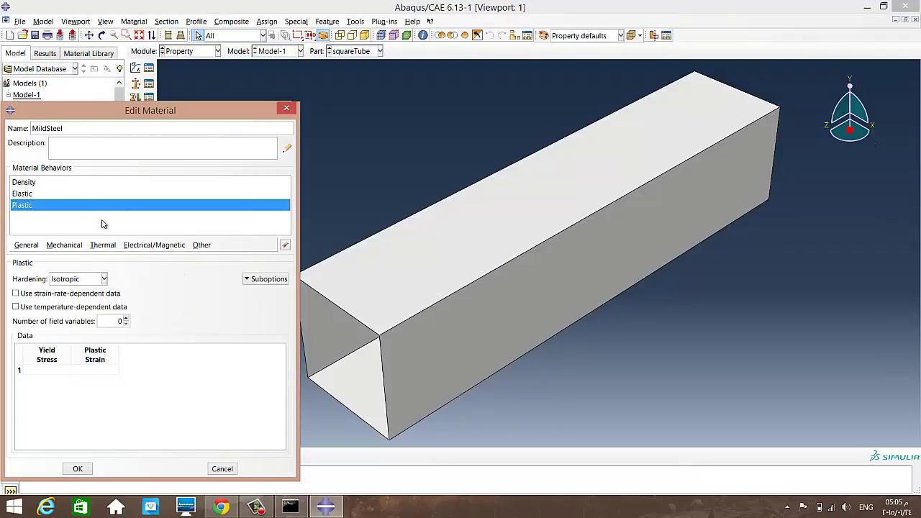
pyautogui.click(104, 279)
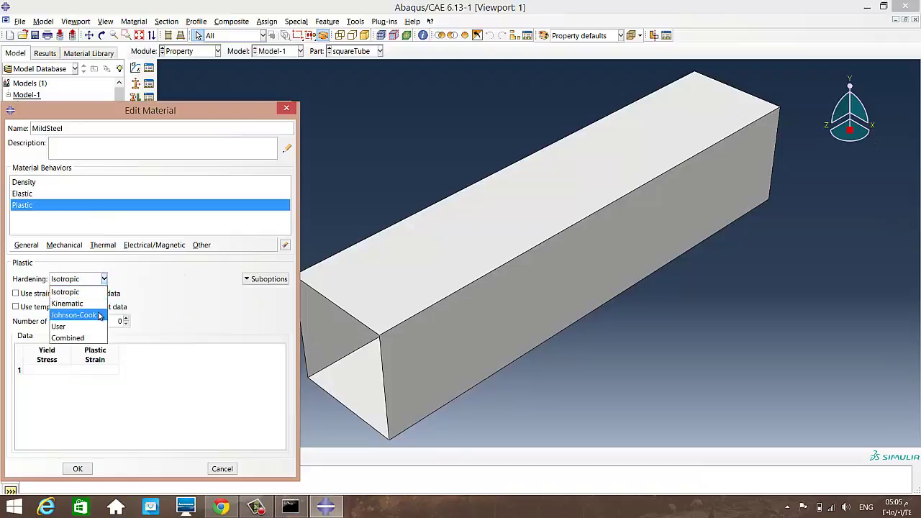
pyautogui.click(101, 314)
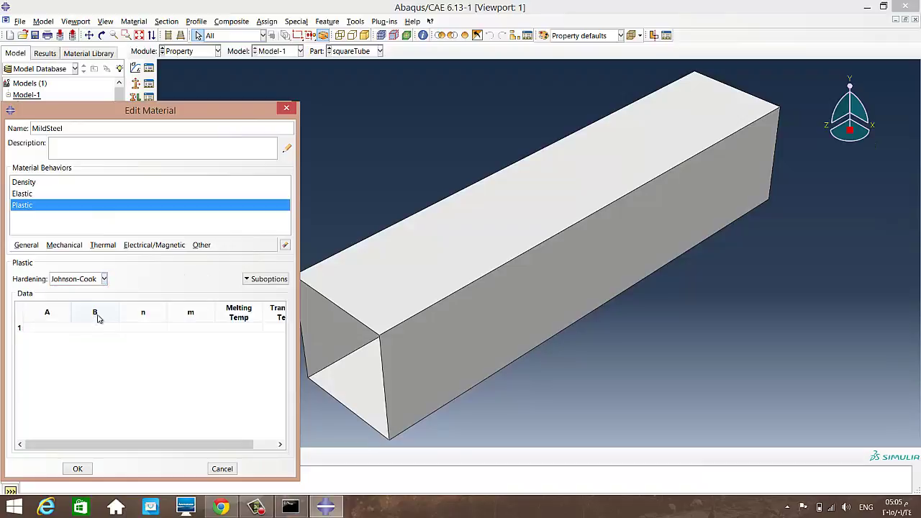
# Switch to Chrome and look up the A36 steel material parameters in Table 3 of farisTWS.pdf.
pyautogui.click(216, 507)
pyautogui.scroll(-8, 353, 327)
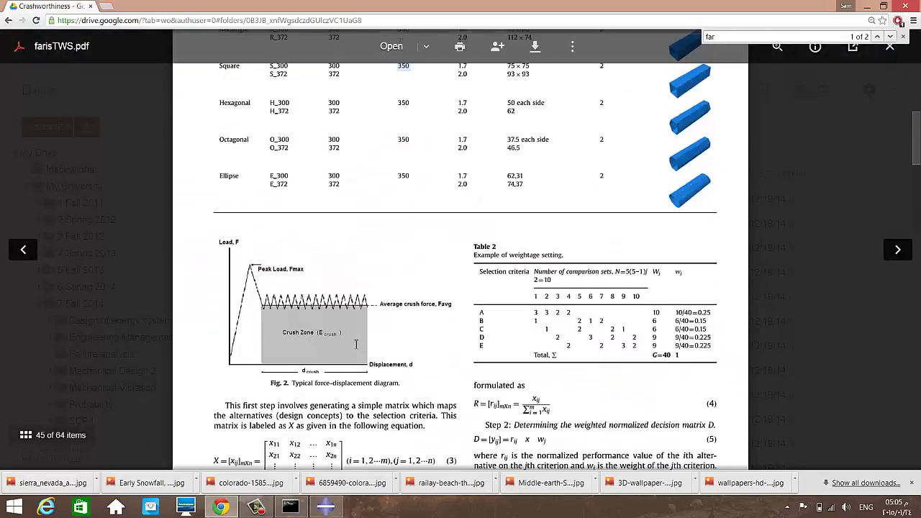
pyautogui.scroll(6, 352, 331)
pyautogui.scroll(20, 353, 331)
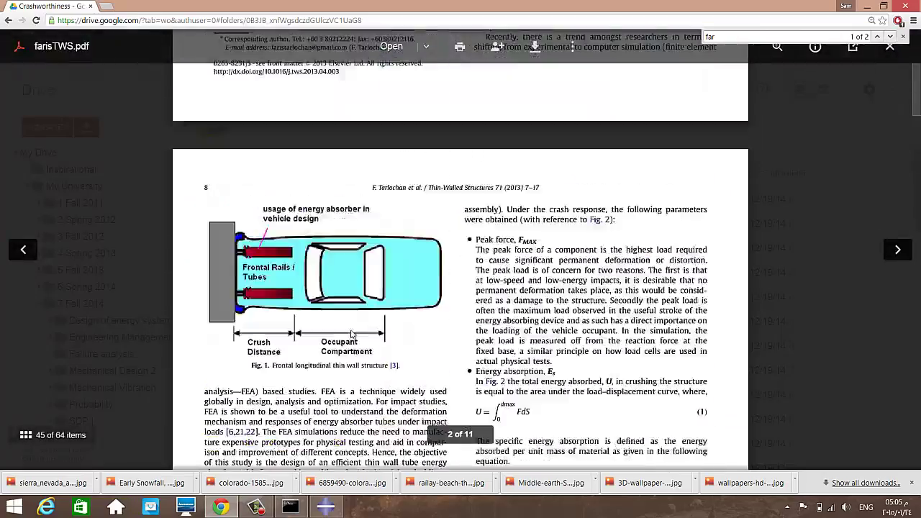
pyautogui.scroll(-20, 352, 332)
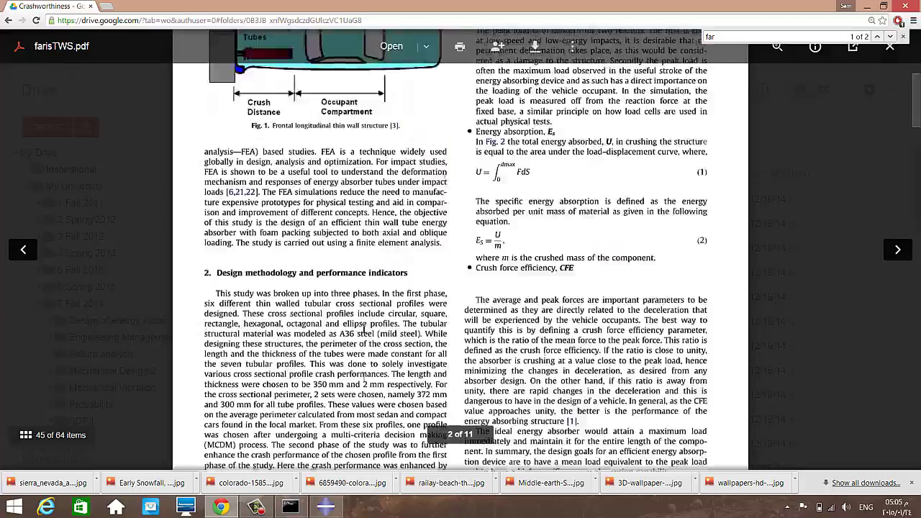
pyautogui.scroll(-12, 364, 328)
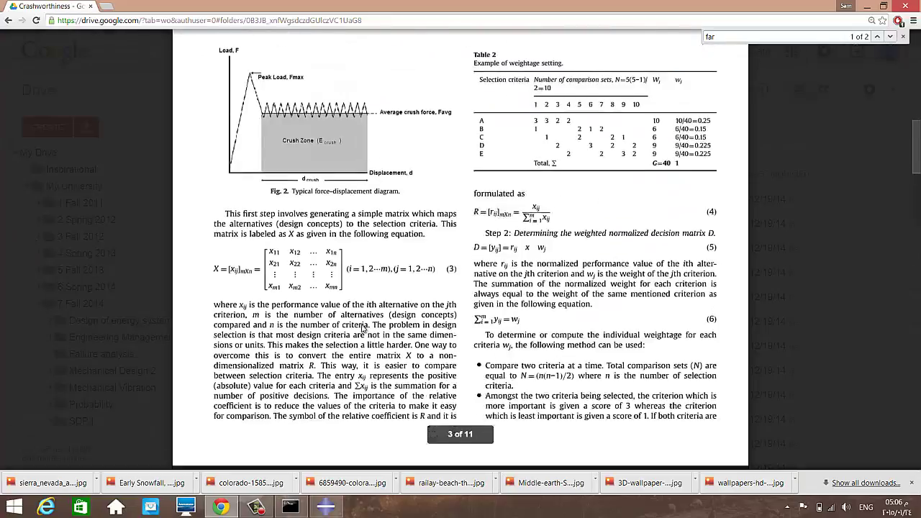
pyautogui.scroll(-10, 362, 324)
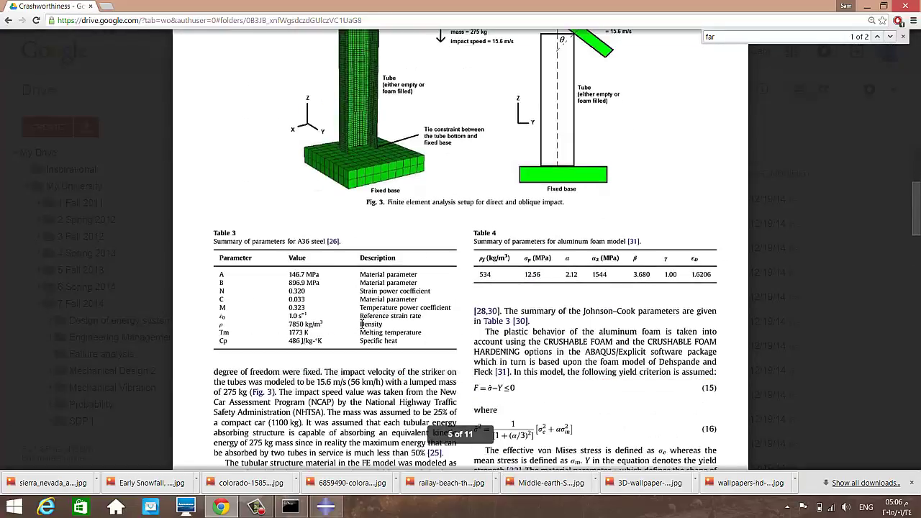
pyautogui.moveTo(227, 227); pyautogui.dragTo(392, 296)
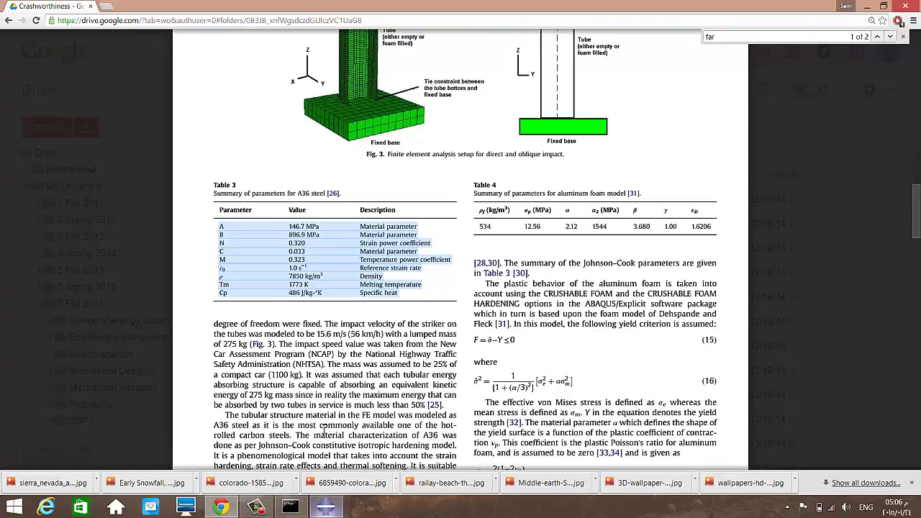
pyautogui.click(292, 227)
pyautogui.moveTo(292, 227)
pyautogui.mouseDown()
pyautogui.moveTo(321, 228)
pyautogui.moveTo(302, 228)
pyautogui.mouseUp()
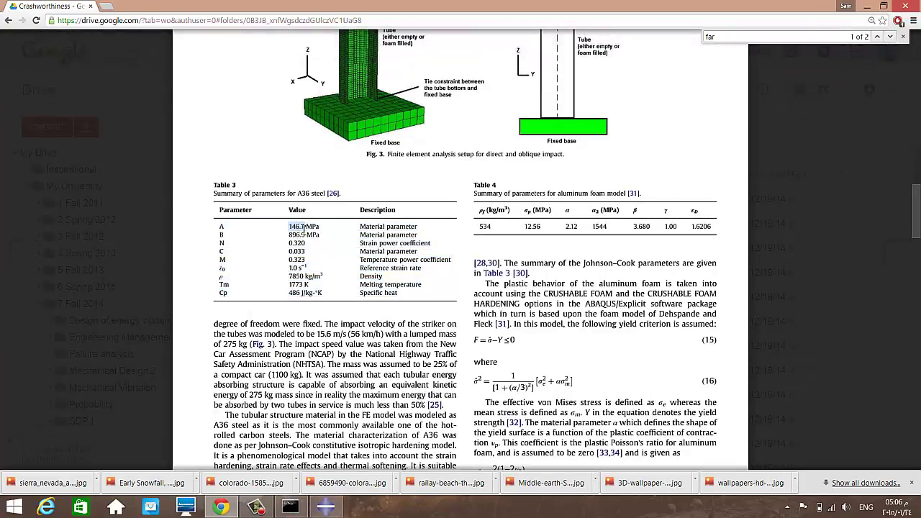
pyautogui.click(343, 266)
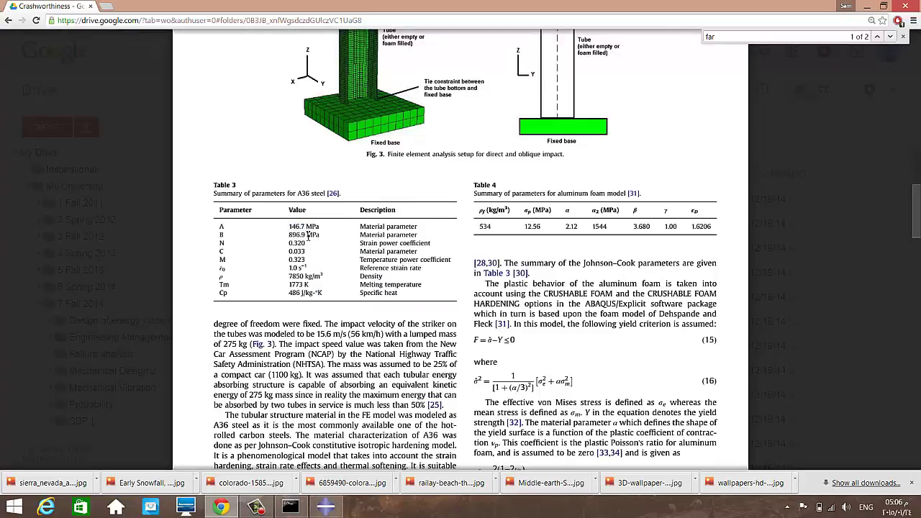
# Switch back to Abaqus/CAE and set the Johnson-Cook parameter A to 146.7, checking it against Table 3 of the paper in Chrome.
pyautogui.click(327, 507)
pyautogui.moveTo(153, 114); pyautogui.dragTo(321, 104)
pyautogui.click(229, 318)
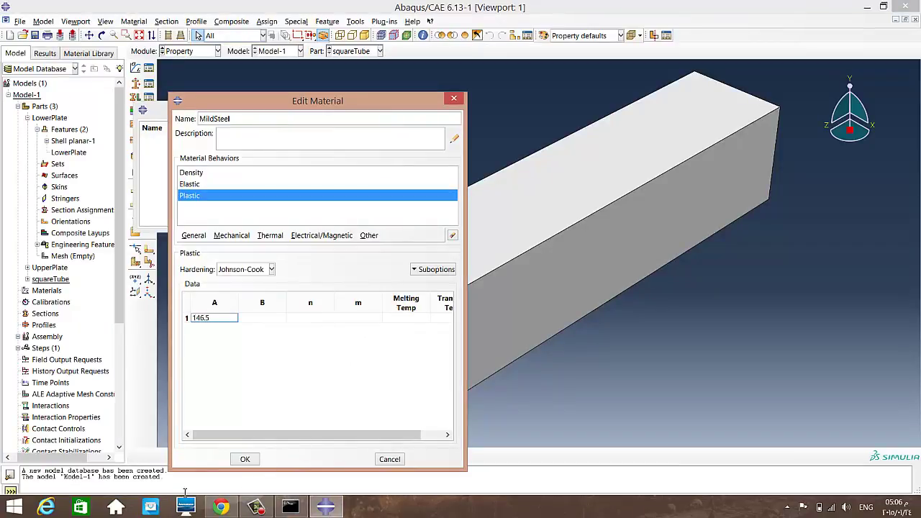
pyautogui.click(221, 509)
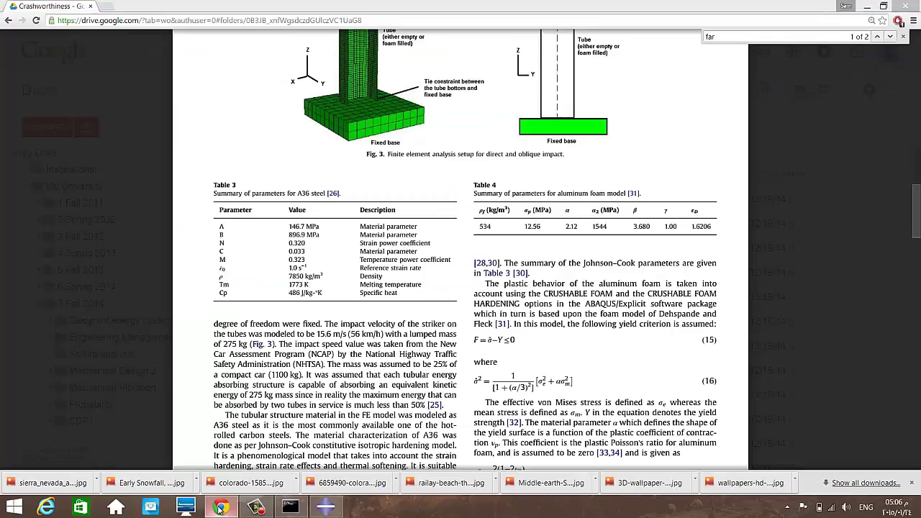
pyautogui.click(326, 507)
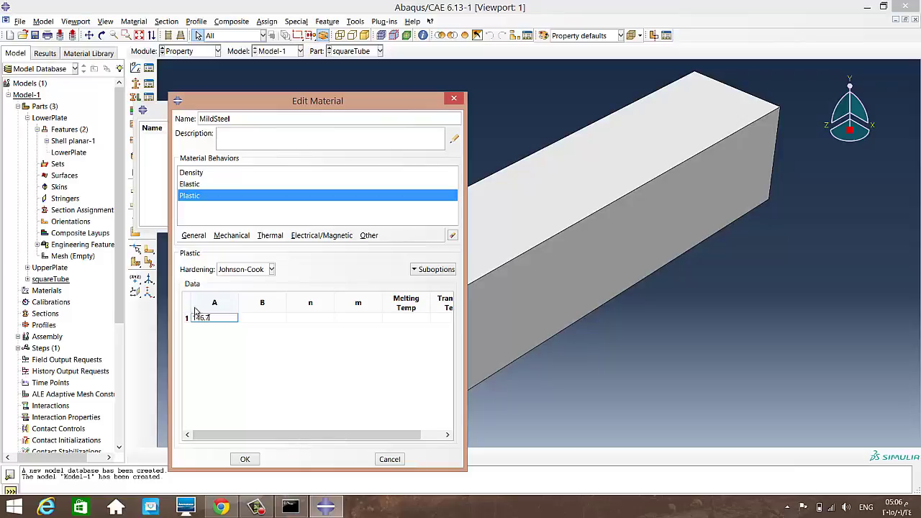
pyautogui.click(248, 319)
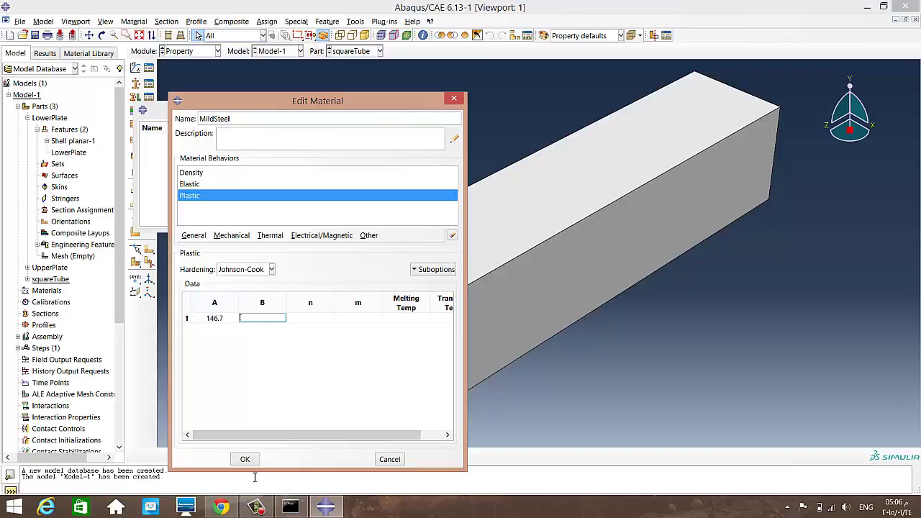
# Set the Johnson-Cook parameters B to 896.9 and n to 0.32 in Abaqus/CAE, consulting the paper's Table 3 in Chrome.
pyautogui.click(221, 508)
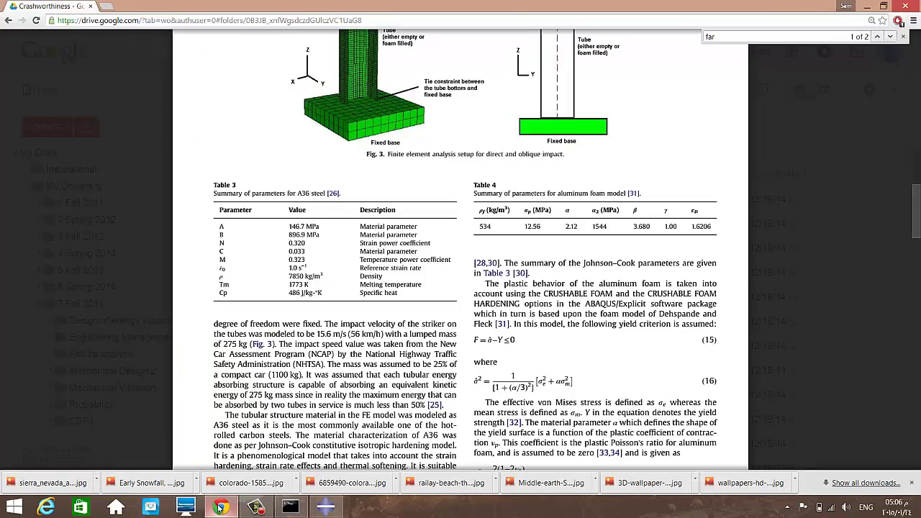
pyautogui.click(221, 509)
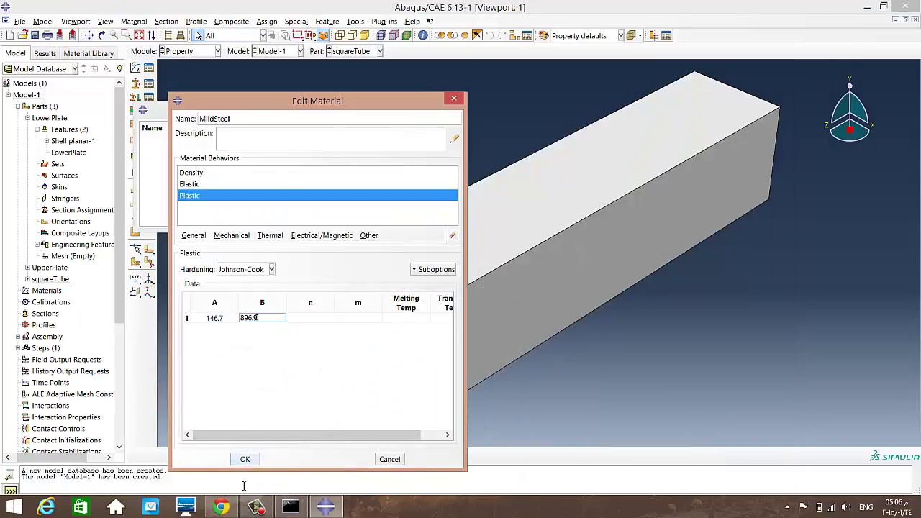
pyautogui.click(233, 509)
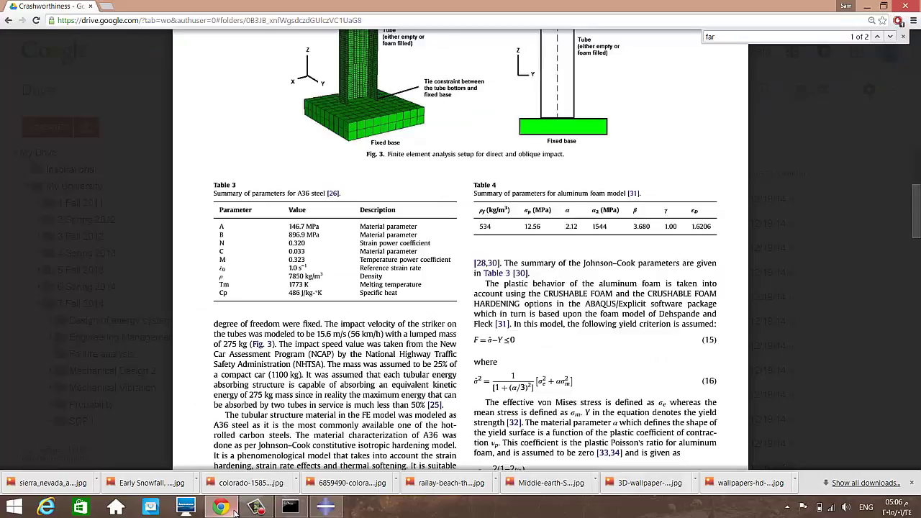
pyautogui.click(233, 509)
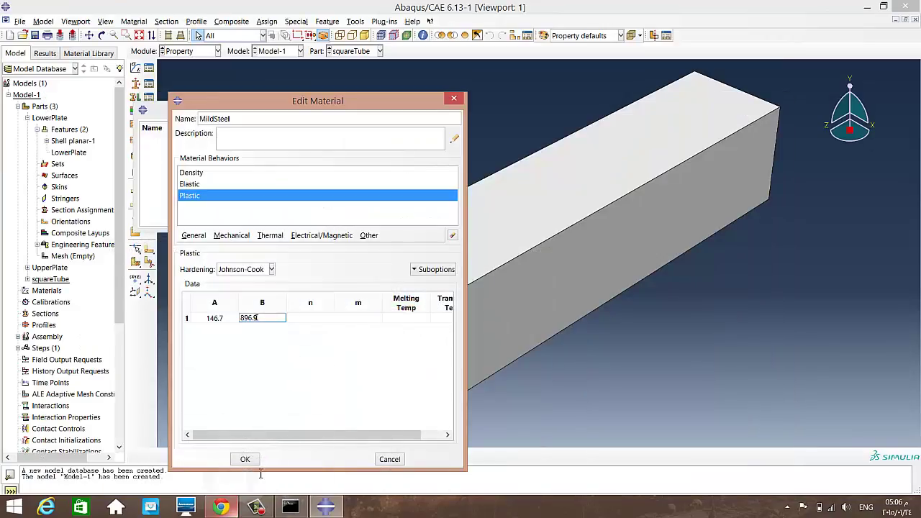
pyautogui.click(303, 319)
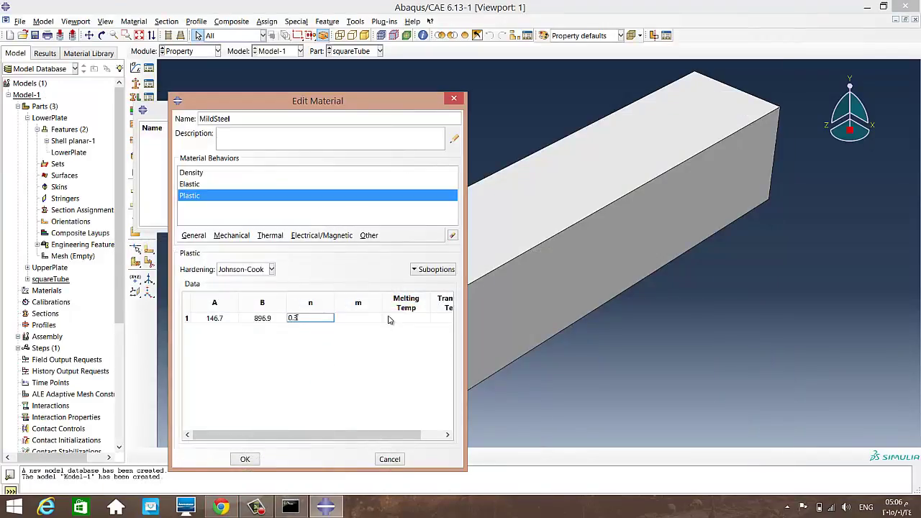
pyautogui.click(353, 324)
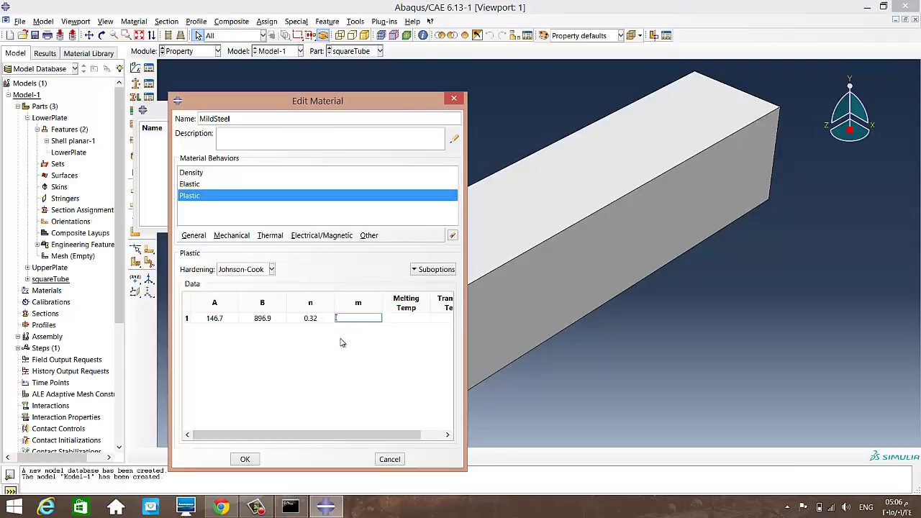
# Set m to 0.323, the melting temperature to 1773 and the transition temperature to 0, consulting the paper's steel table in Chrome.
pyautogui.click(233, 509)
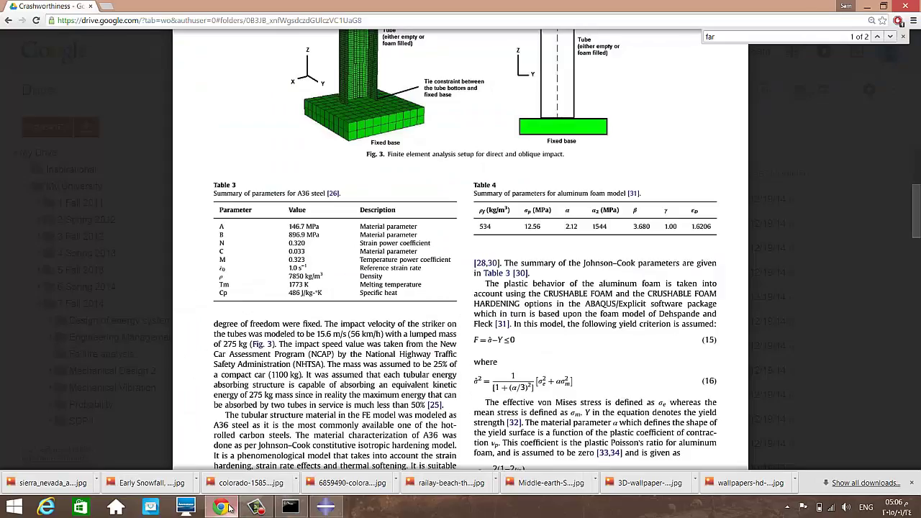
pyautogui.click(228, 508)
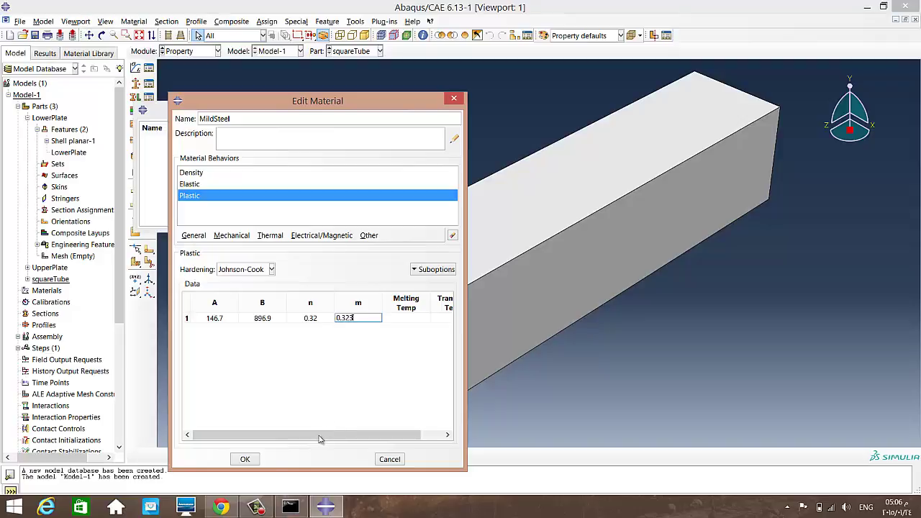
pyautogui.click(223, 508)
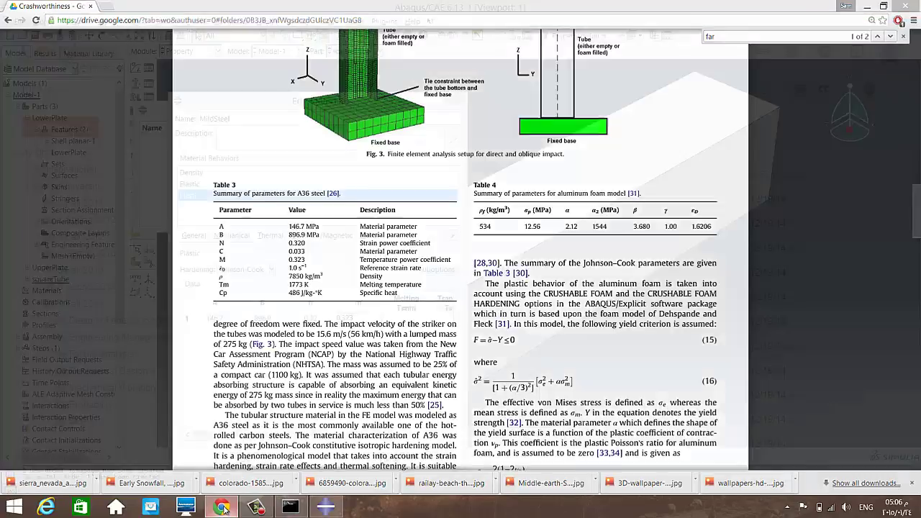
pyautogui.click(223, 508)
pyautogui.click(413, 322)
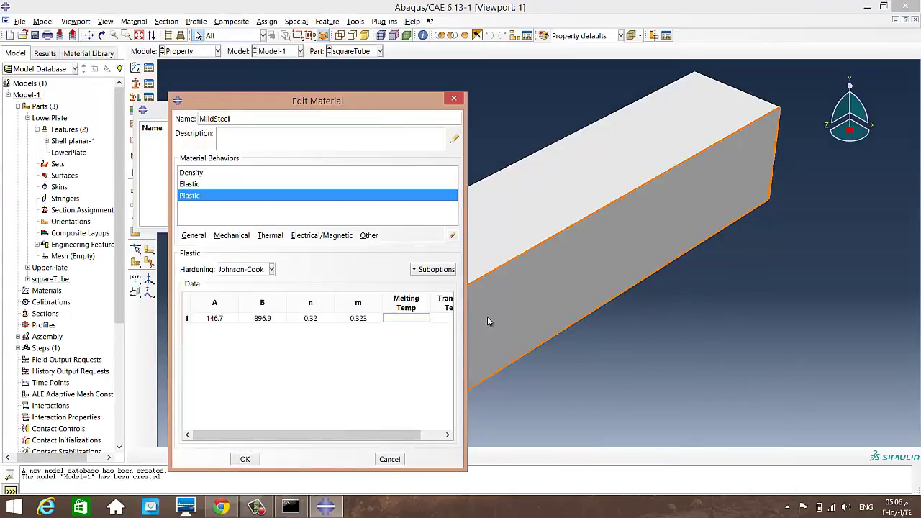
pyautogui.write('1773')
pyautogui.click(449, 321)
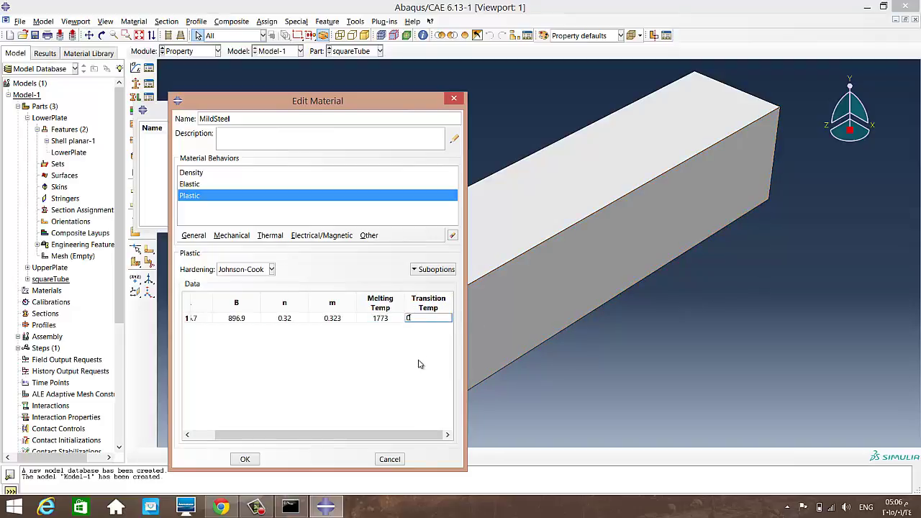
# Add Johnson-Cook rate dependence to the plastic behavior and set C to 0.033, checking it against Table 3 of the paper in Chrome.
pyautogui.click(418, 269)
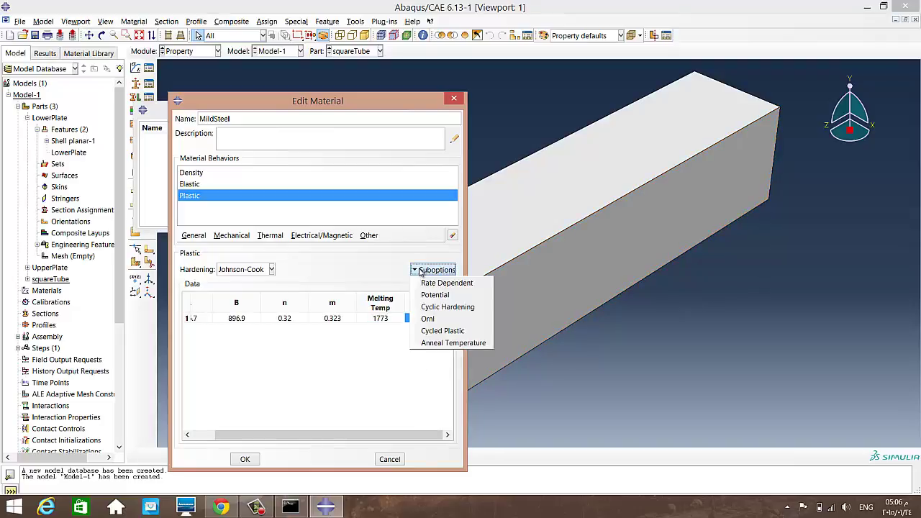
pyautogui.click(429, 284)
pyautogui.click(350, 247)
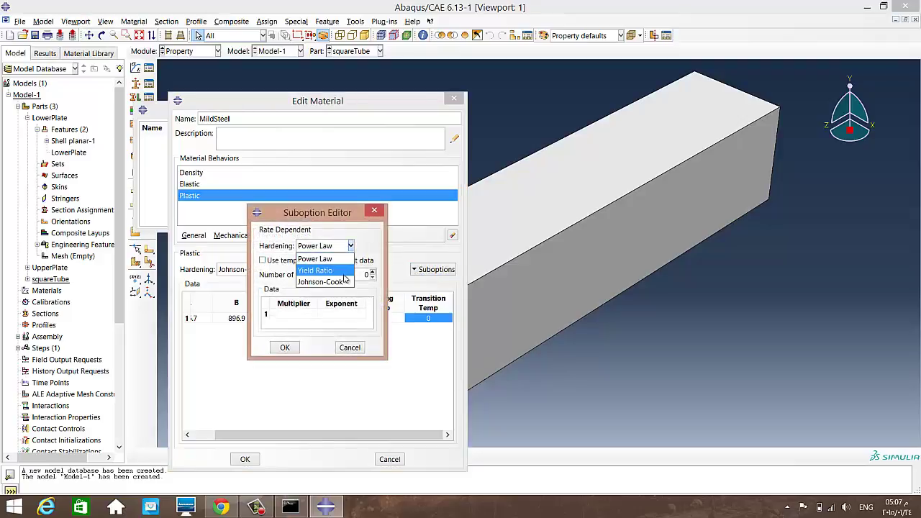
pyautogui.click(340, 281)
pyautogui.click(296, 313)
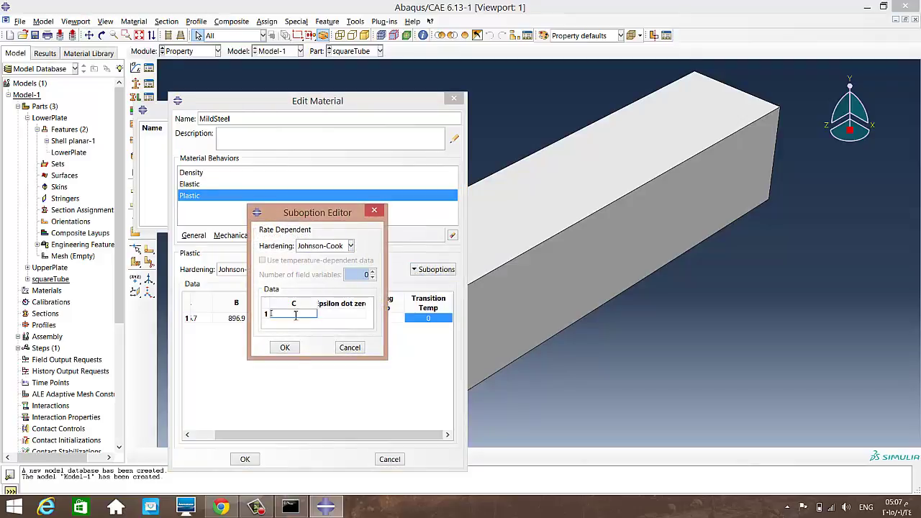
pyautogui.click(234, 509)
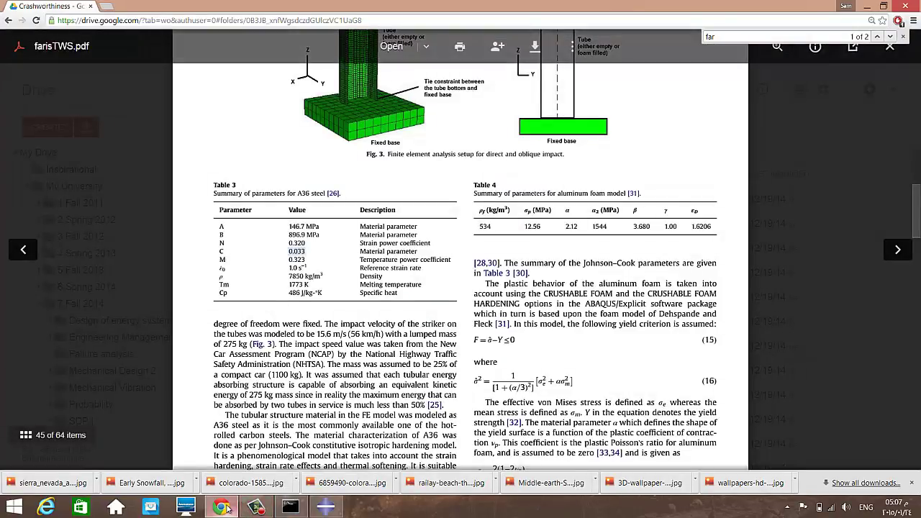
pyautogui.click(253, 508)
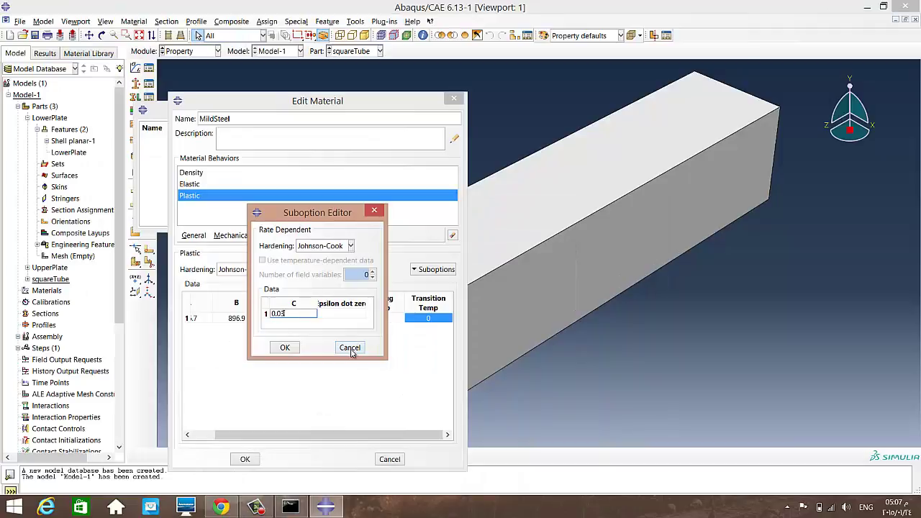
# Set Epsilon dot zero to 1 in Abaqus/CAE, consulting Table 3 in Chrome, and save the MildSteel material.
pyautogui.click(344, 315)
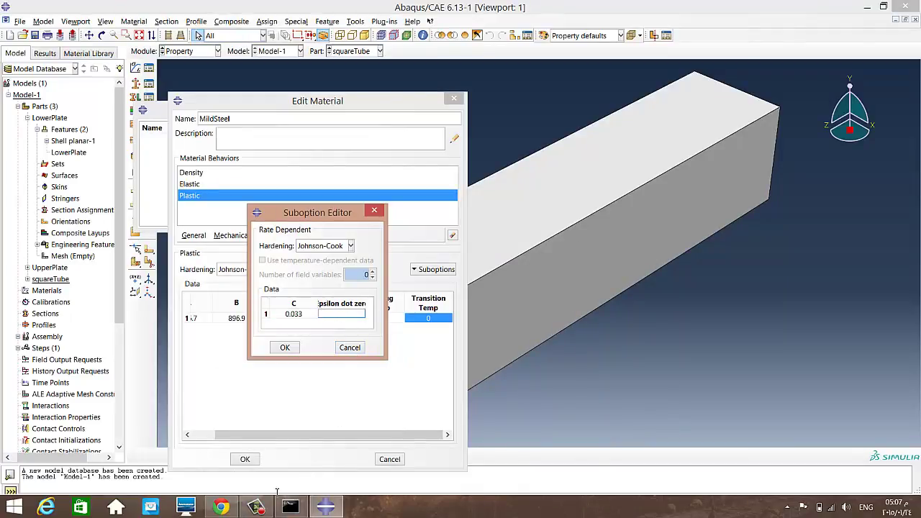
pyautogui.click(221, 508)
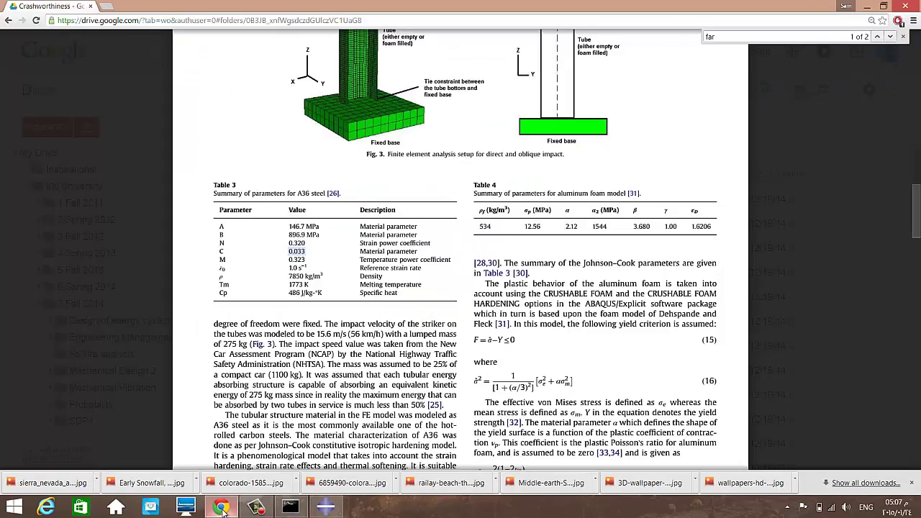
pyautogui.click(255, 508)
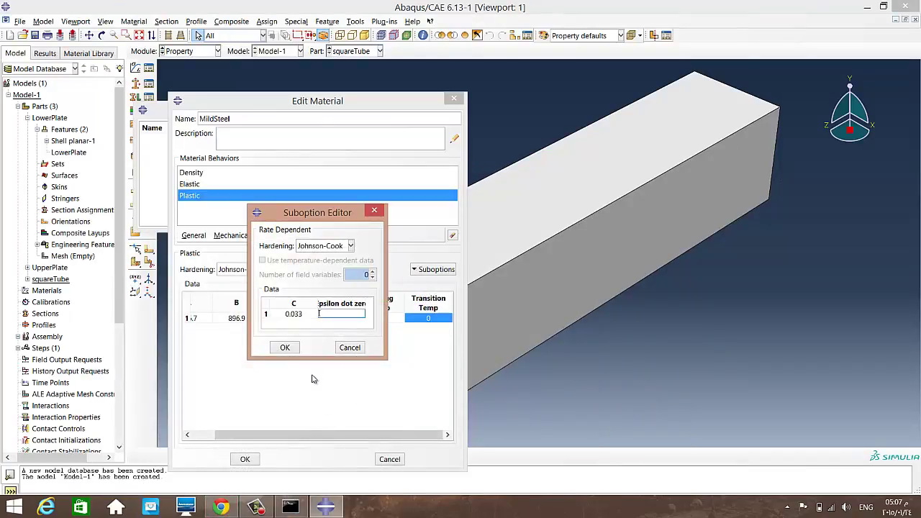
pyautogui.click(285, 347)
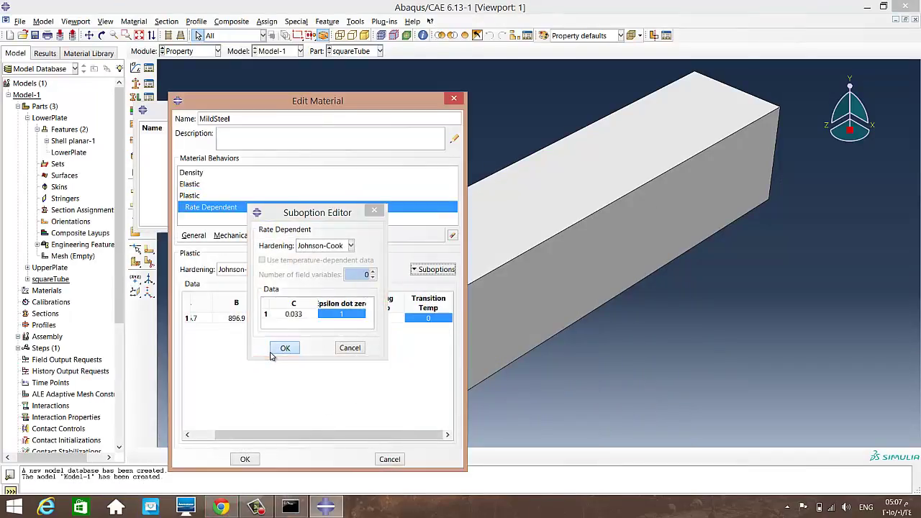
pyautogui.click(245, 460)
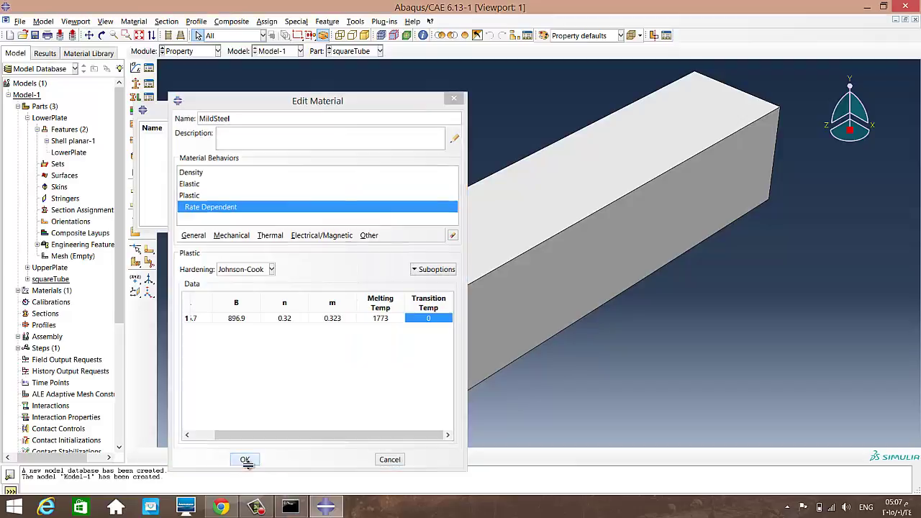
pyautogui.click(267, 220)
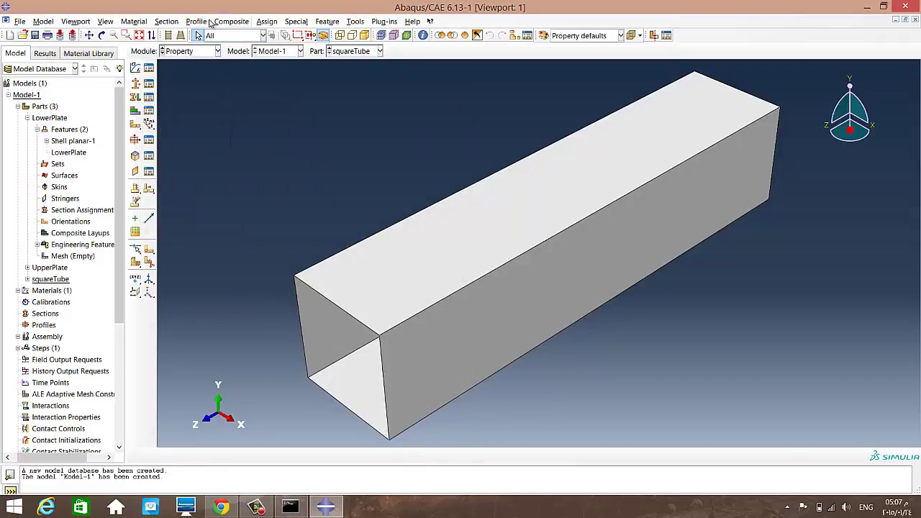
# Display the UpperPlate part and begin a point mass/inertia definition named UpperPlateMass.
pyautogui.click(379, 51)
pyautogui.click(352, 75)
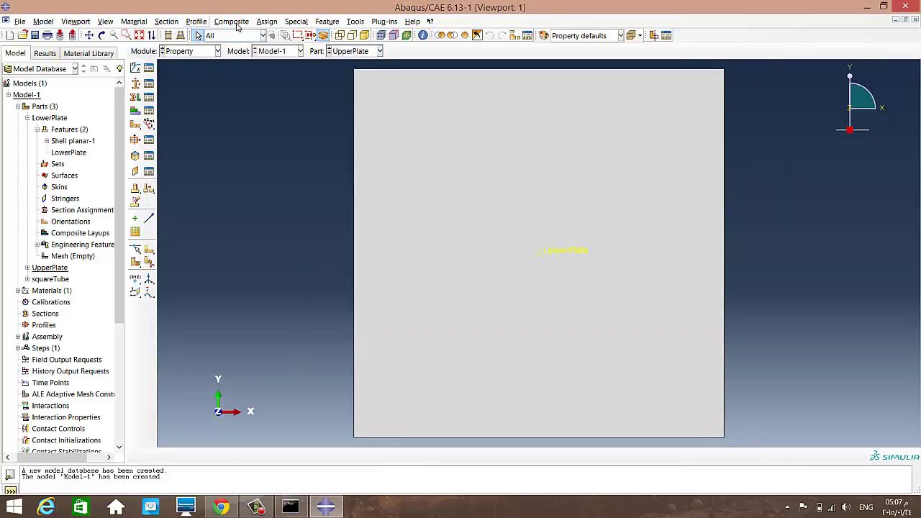
pyautogui.click(296, 22)
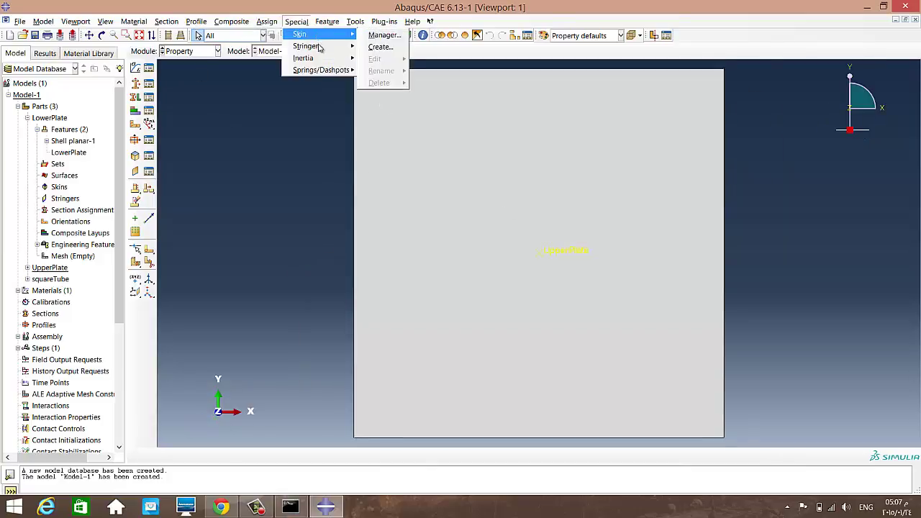
pyautogui.moveTo(321, 58)
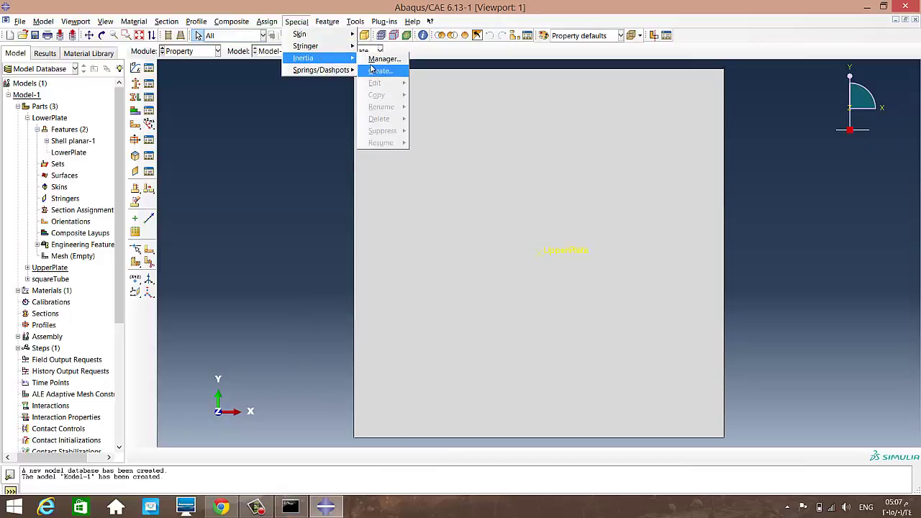
pyautogui.click(379, 71)
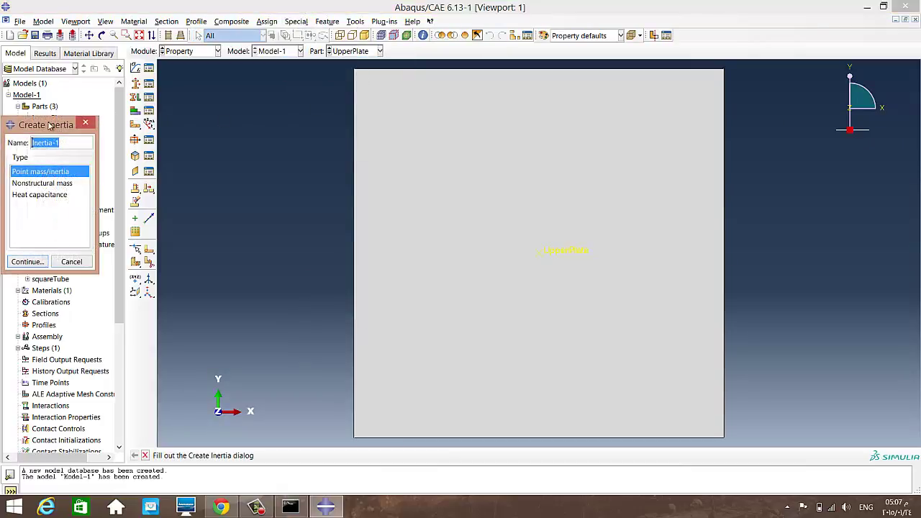
pyautogui.moveTo(49, 127); pyautogui.dragTo(277, 141)
pyautogui.write('PlateMas')
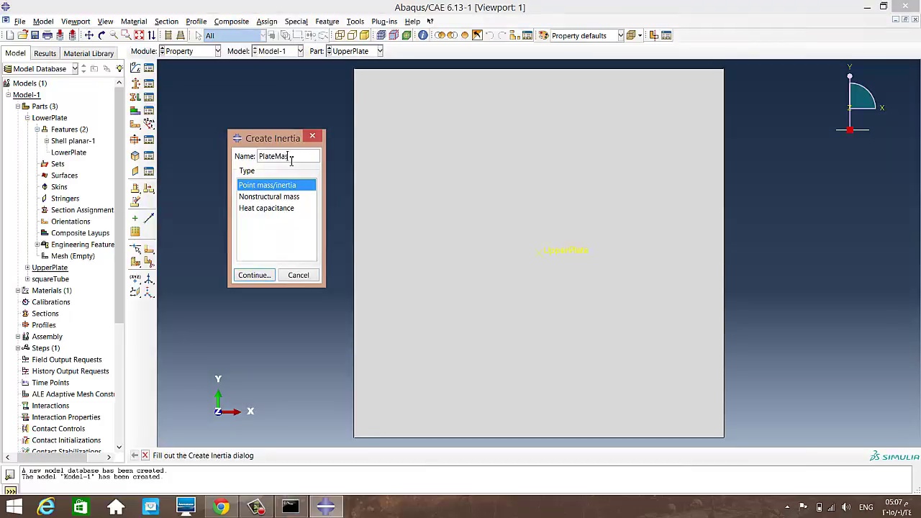
pyautogui.write('Upper')
pyautogui.press('Return')
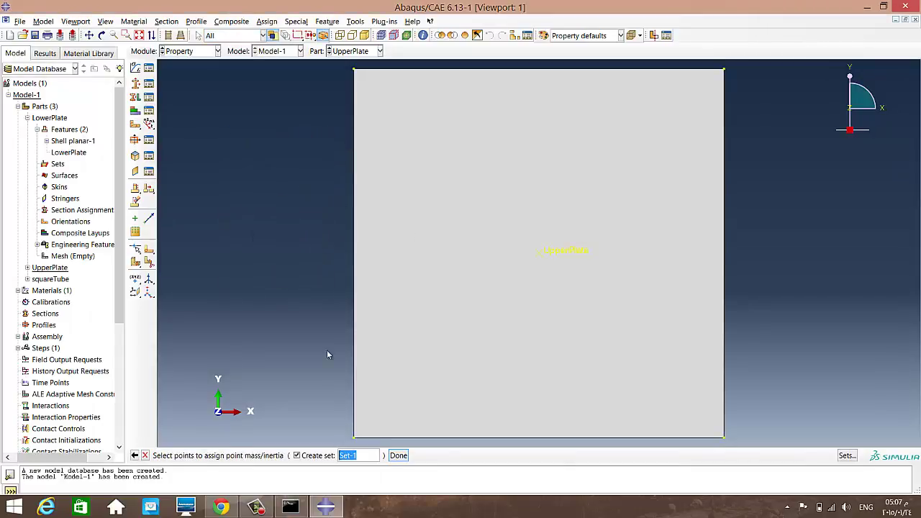
# Apply UpperPlateMass to the UpperPlate reference point and define its isotropic mass.
pyautogui.click(564, 254)
pyautogui.click(400, 456)
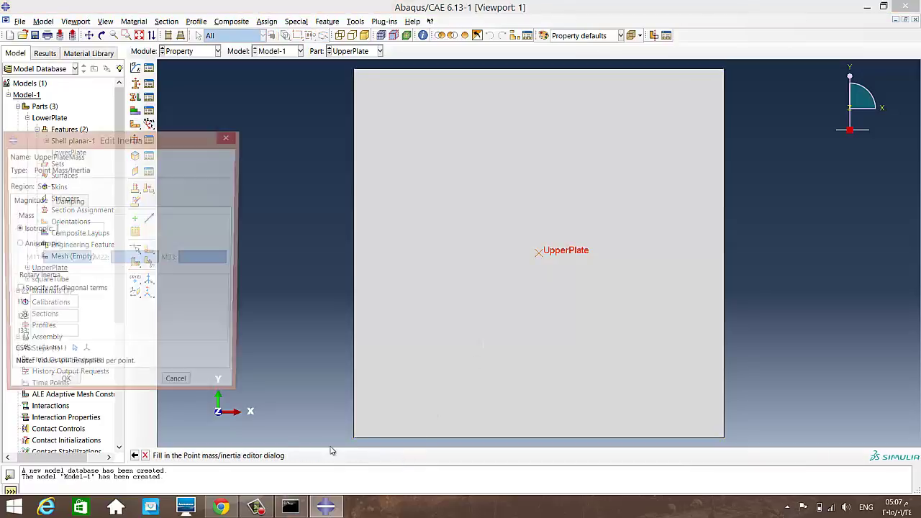
pyautogui.moveTo(143, 141); pyautogui.dragTo(292, 159)
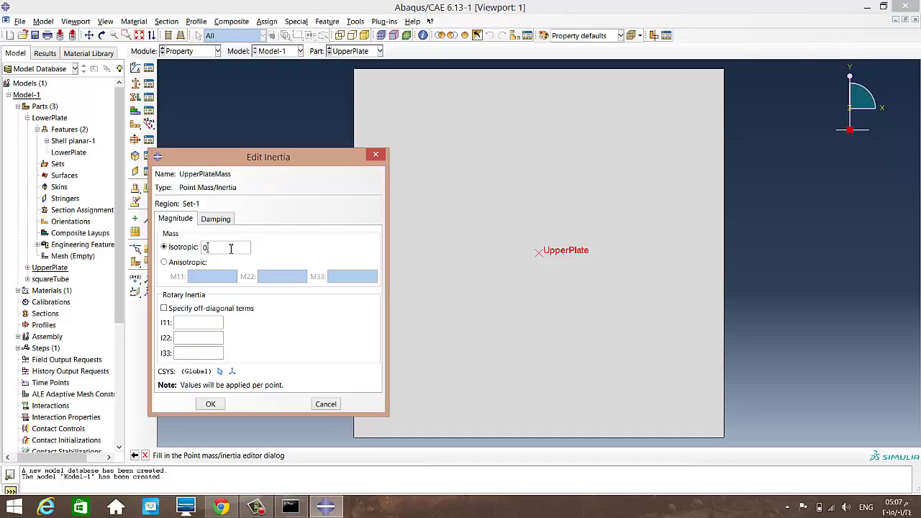
pyautogui.doubleClick(230, 248)
pyautogui.click(215, 405)
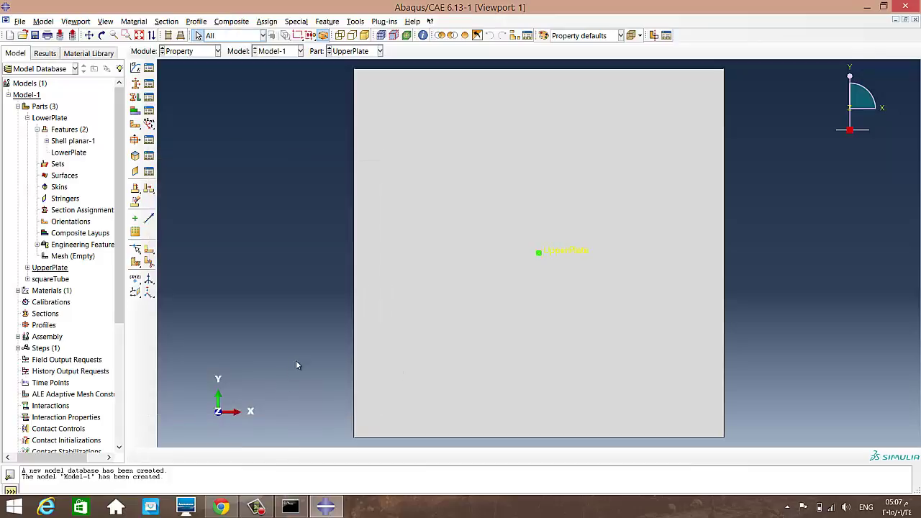
pyautogui.click(220, 52)
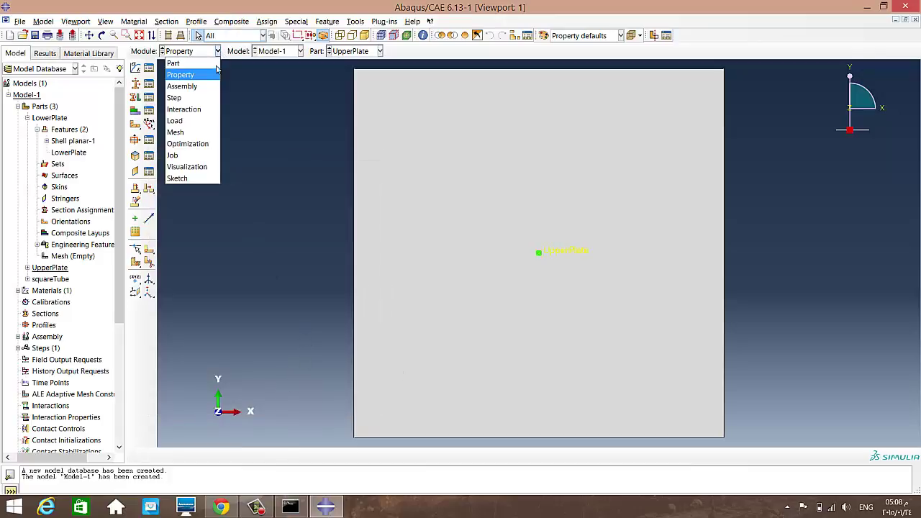
pyautogui.click(199, 83)
pyautogui.click(215, 52)
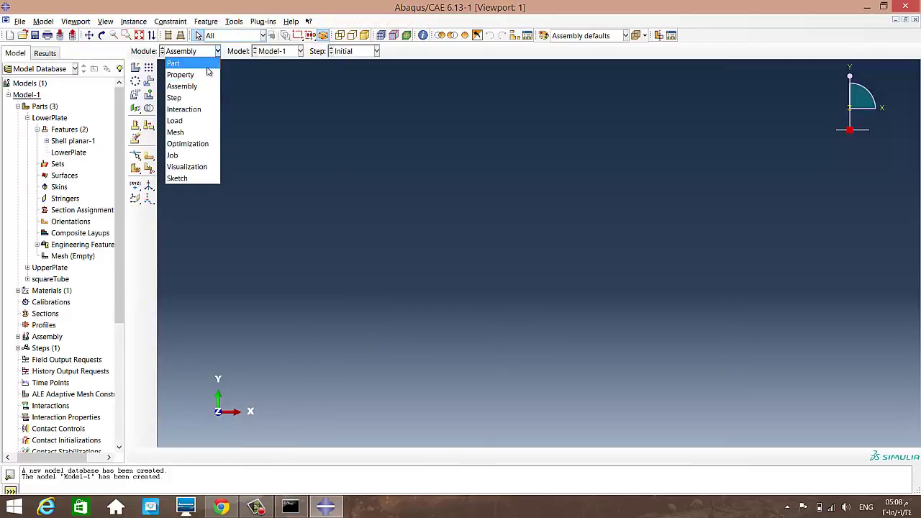
pyautogui.click(198, 75)
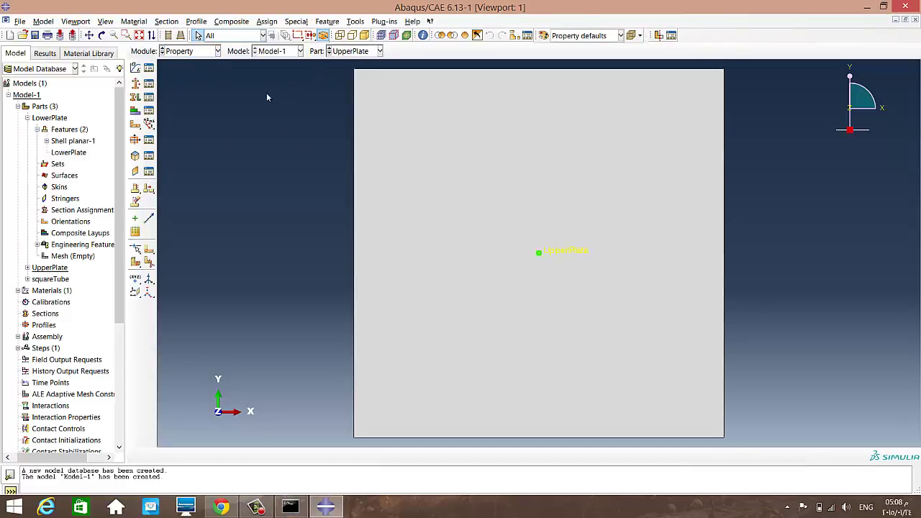
# Display the squareTube part and create a homogeneous shell section named Tube.
pyautogui.click(351, 51)
pyautogui.click(345, 86)
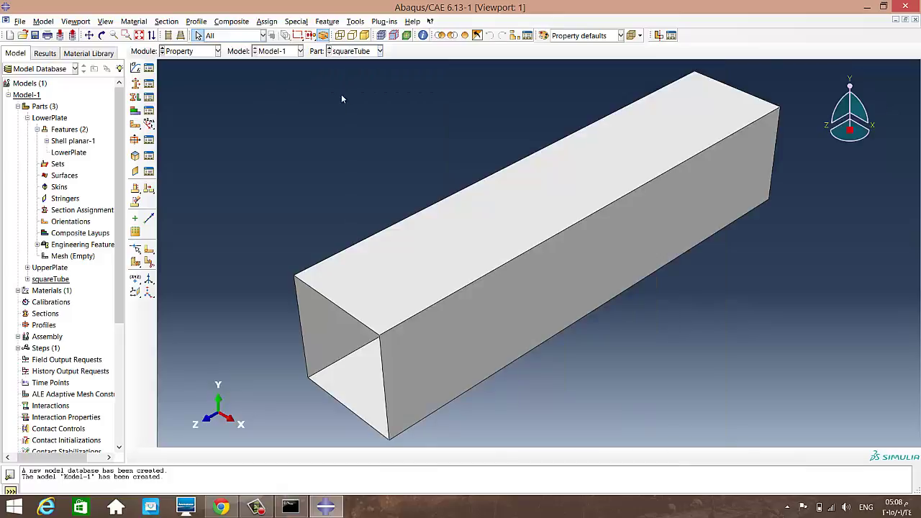
pyautogui.click(151, 84)
pyautogui.click(22, 226)
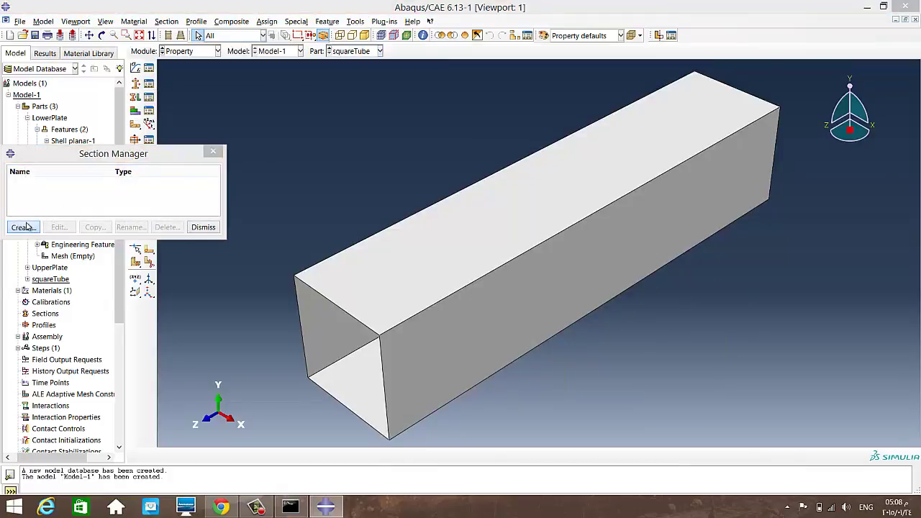
pyautogui.click(26, 227)
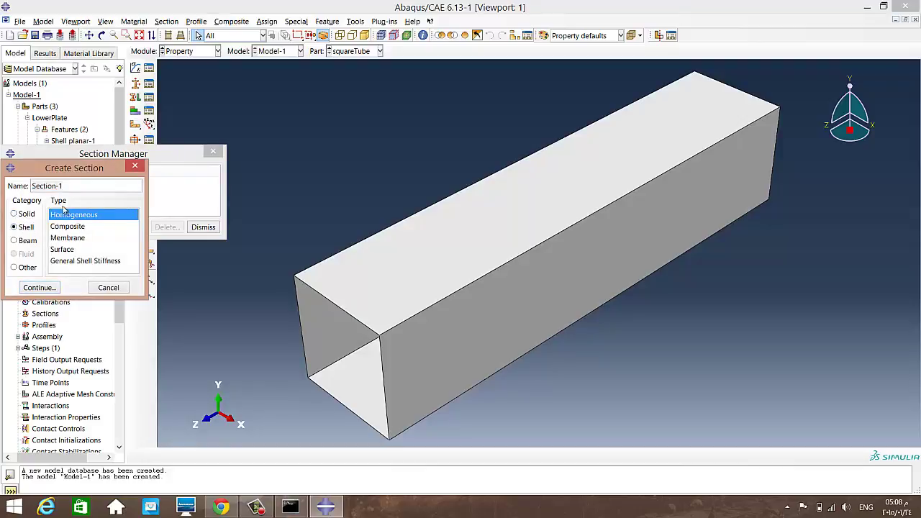
pyautogui.tripleClick(85, 186)
pyautogui.write('Tube')
pyautogui.click(40, 288)
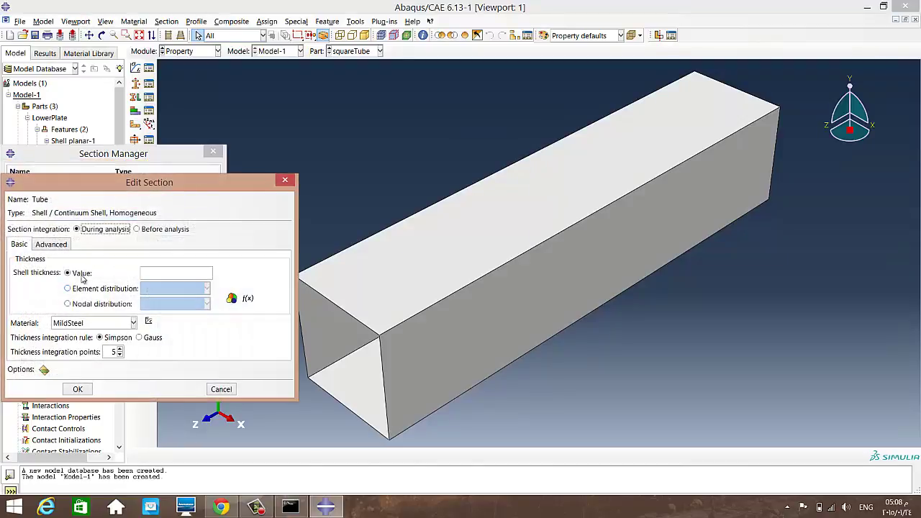
# Set the Tube section's shell thickness to 2 in Abaqus/CAE, looking up the square profile in Table 1 of farisTWS.pdf in Chrome.
pyautogui.moveTo(120, 187); pyautogui.dragTo(197, 187)
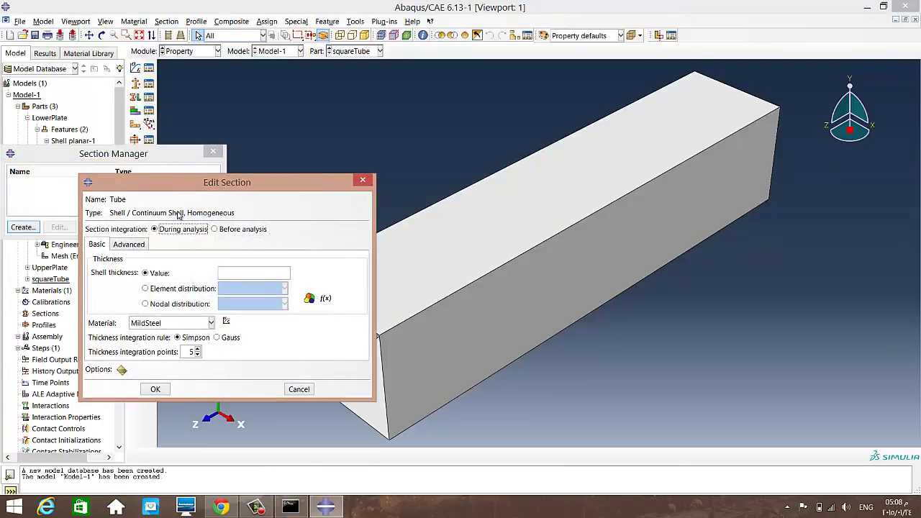
pyautogui.click(252, 275)
pyautogui.click(221, 507)
pyautogui.scroll(20, 479, 302)
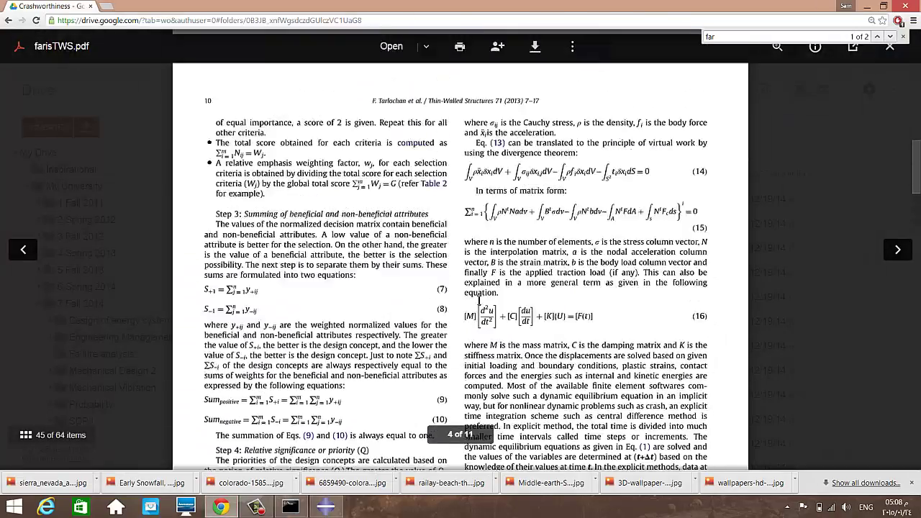
pyautogui.scroll(2, 607, 235)
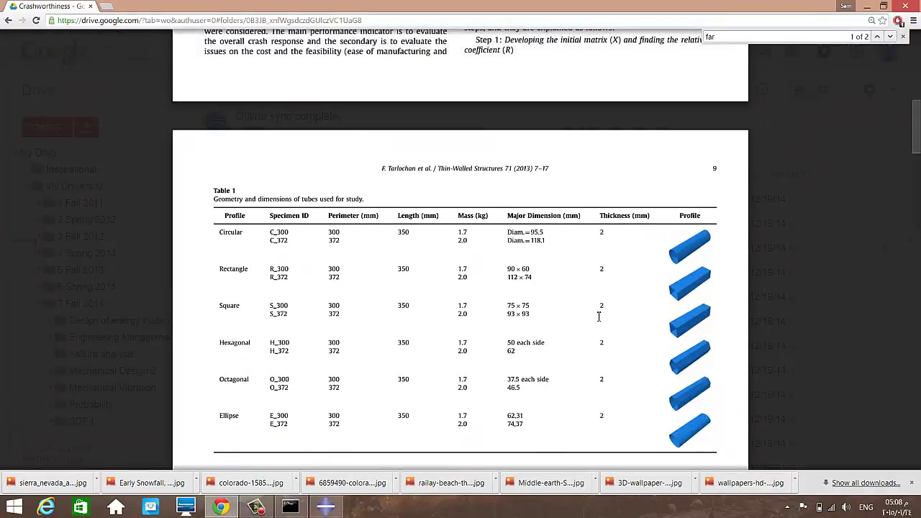
pyautogui.click(321, 508)
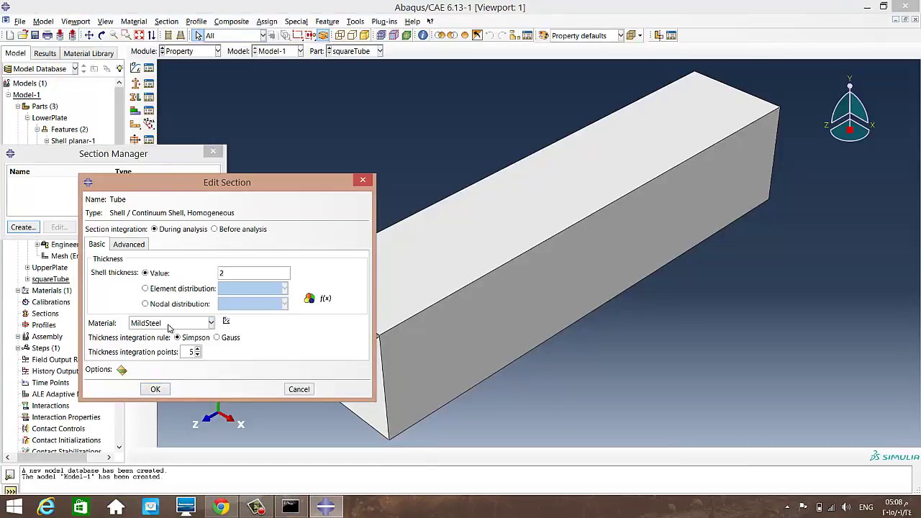
pyautogui.click(156, 389)
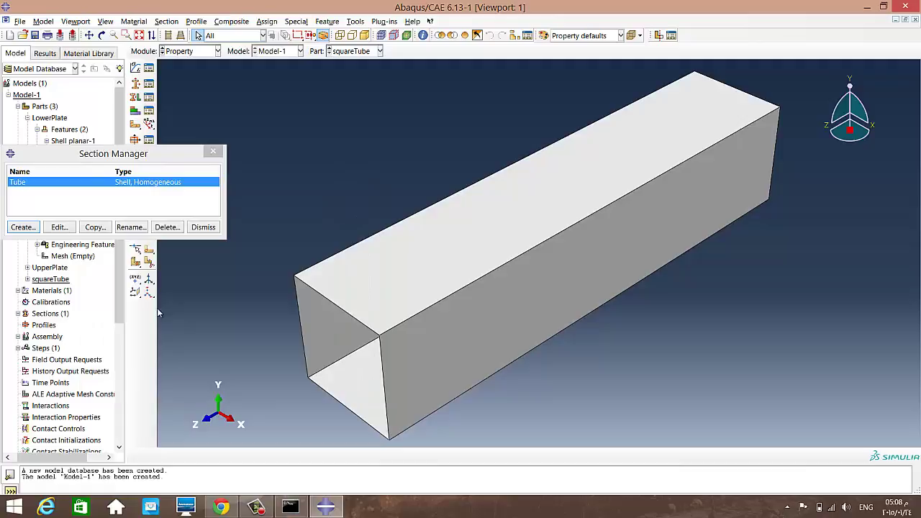
pyautogui.click(201, 227)
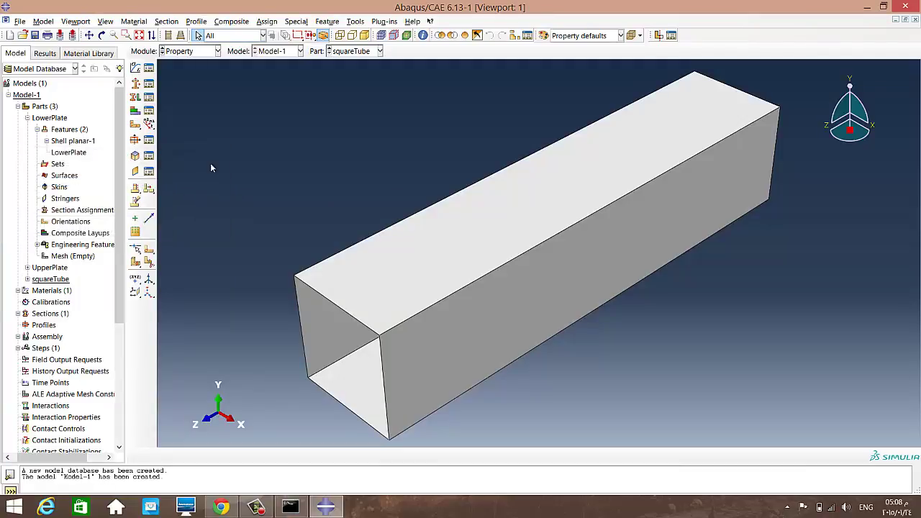
# Assign the Tube section to the whole square tube, with thickness from the section and a middle-surface shell offset.
pyautogui.click(151, 101)
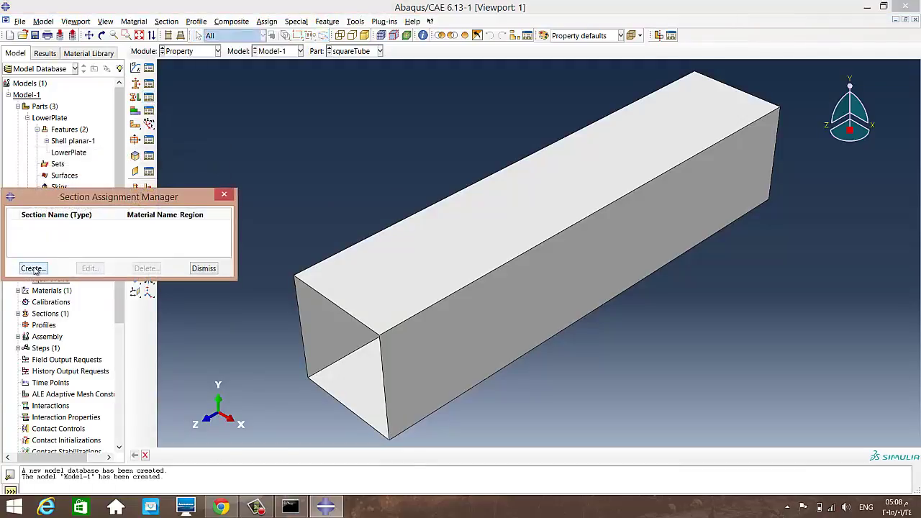
pyautogui.click(32, 269)
pyautogui.moveTo(266, 257); pyautogui.dragTo(516, 450)
pyautogui.click(404, 455)
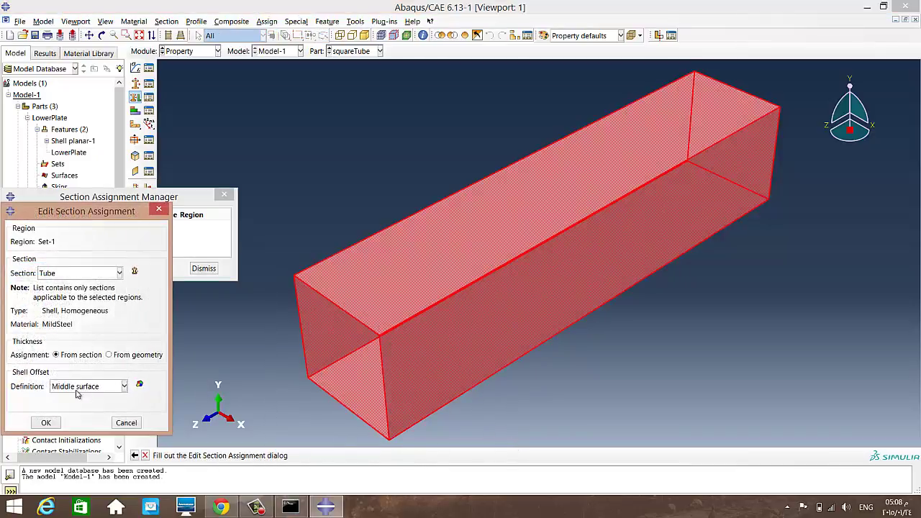
pyautogui.click(46, 422)
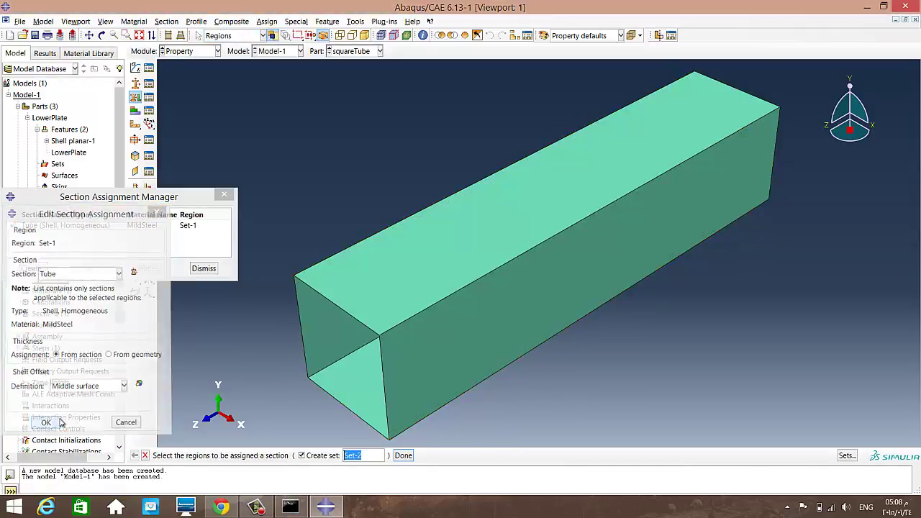
pyautogui.click(404, 456)
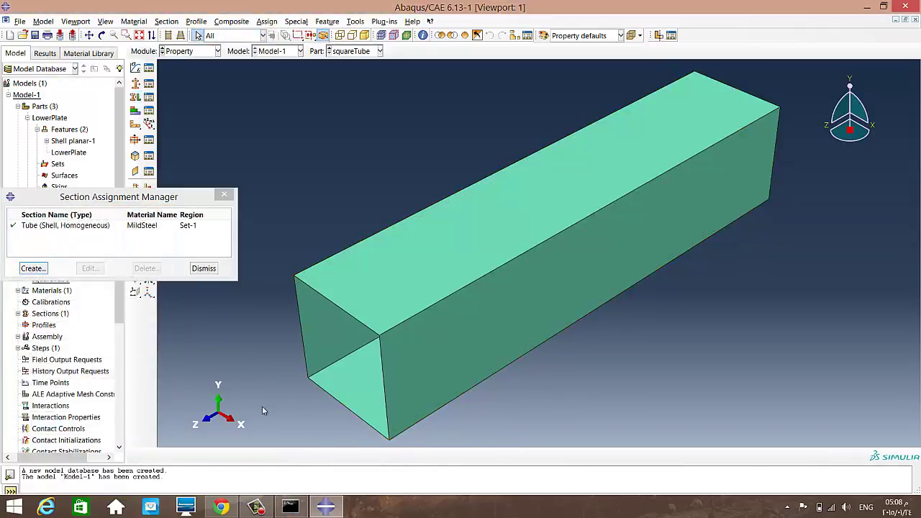
pyautogui.click(205, 271)
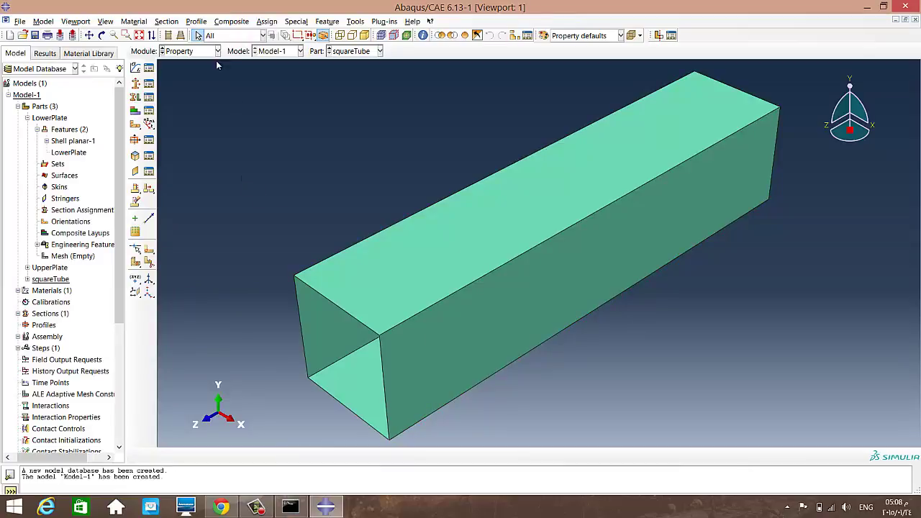
# Create dependent instances of LowerPlate and squareTube in the assembly.
pyautogui.click(216, 51)
pyautogui.click(204, 83)
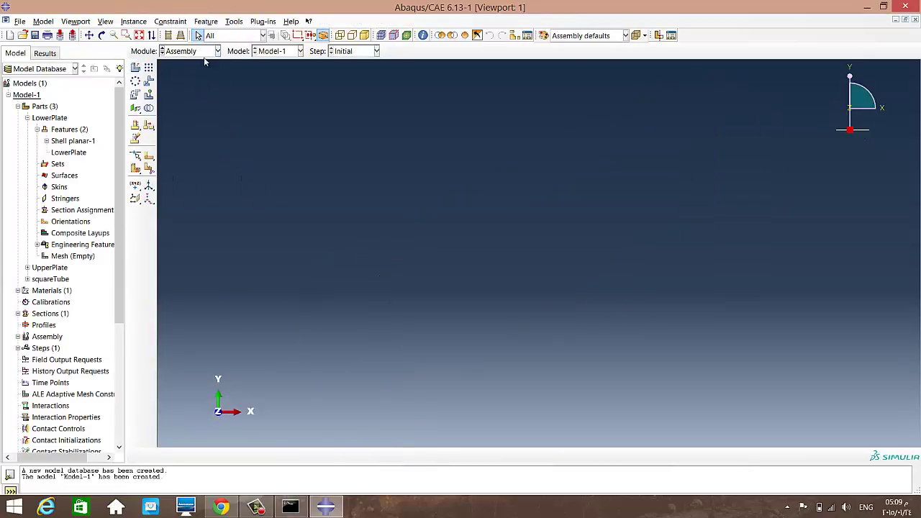
pyautogui.click(136, 68)
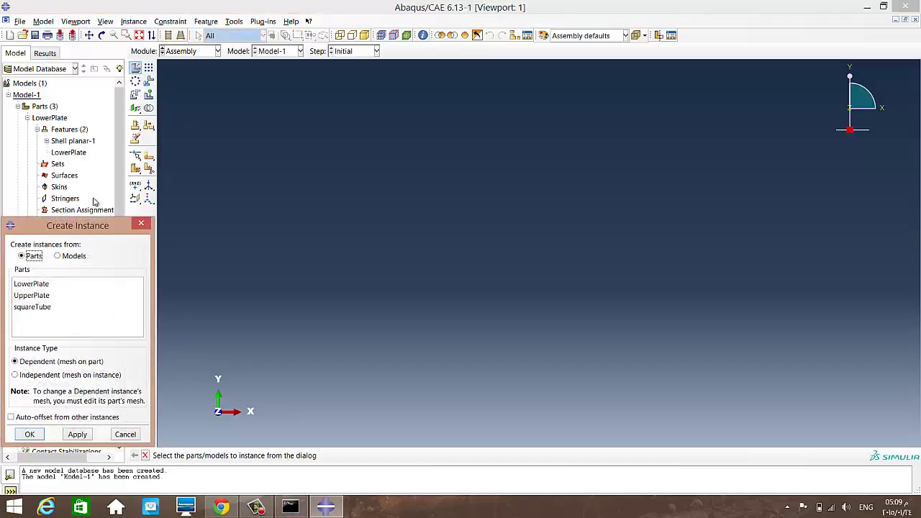
pyautogui.moveTo(141, 217); pyautogui.dragTo(455, 125)
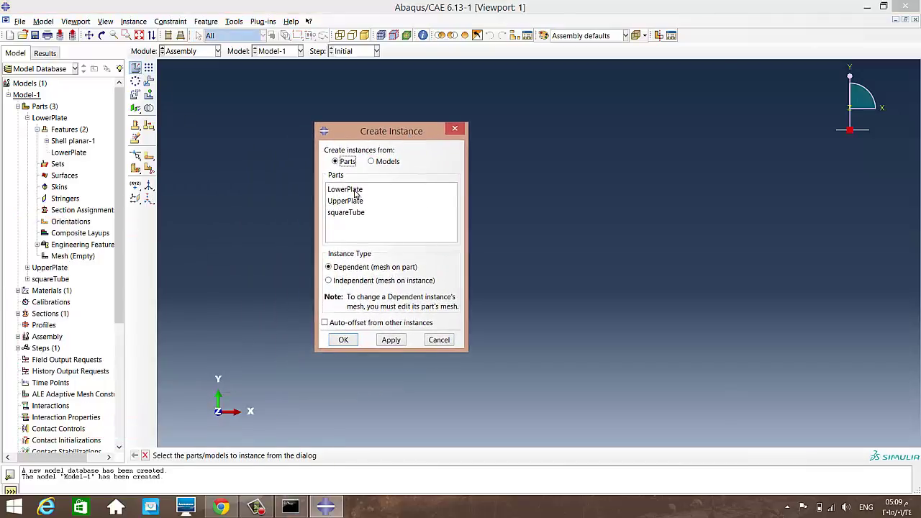
pyautogui.click(353, 190)
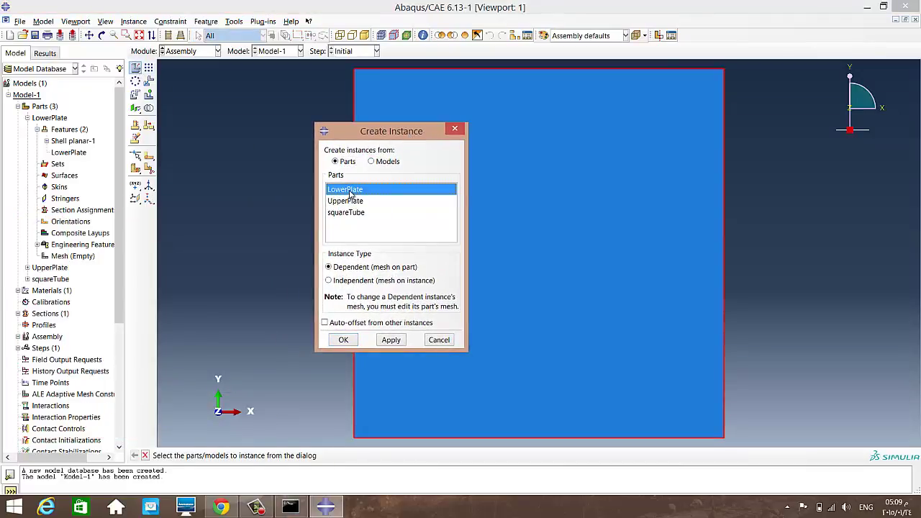
pyautogui.keyDown('ctrl'); pyautogui.click(350, 192); pyautogui.keyUp('ctrl')
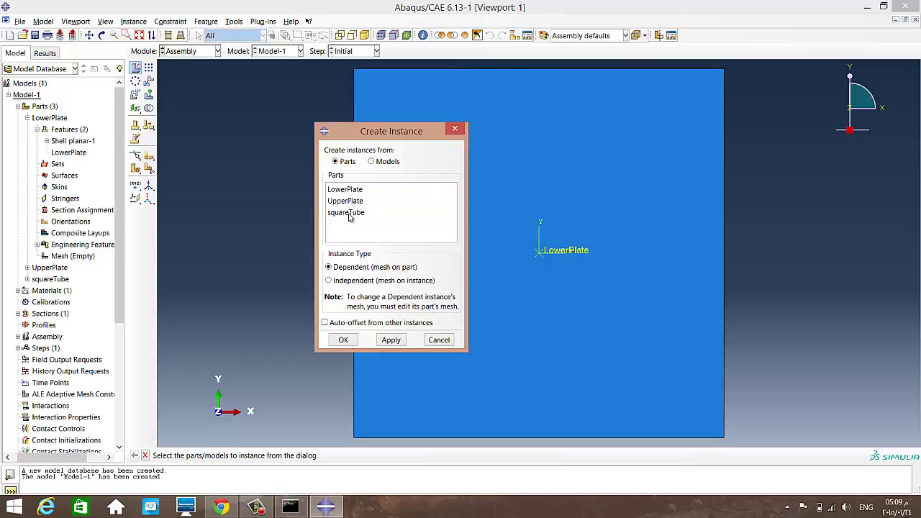
pyautogui.click(350, 213)
pyautogui.keyDown('ctrl'); pyautogui.click(350, 213); pyautogui.keyUp('ctrl')
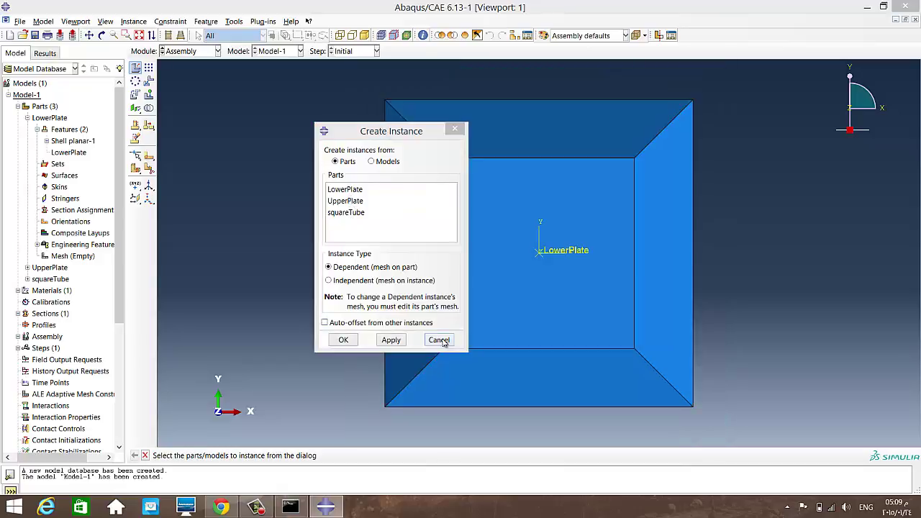
pyautogui.click(441, 341)
# Translate the LowerPlate instance 350 along Z, from the origin to the open end of the tube.
pyautogui.keyDown('ctrl'); pyautogui.keyDown('alt'); pyautogui.moveTo(756, 256); pyautogui.dragTo(665, 263); pyautogui.keyUp('alt'); pyautogui.keyUp('ctrl')
pyautogui.scroll(-3, 664, 264)
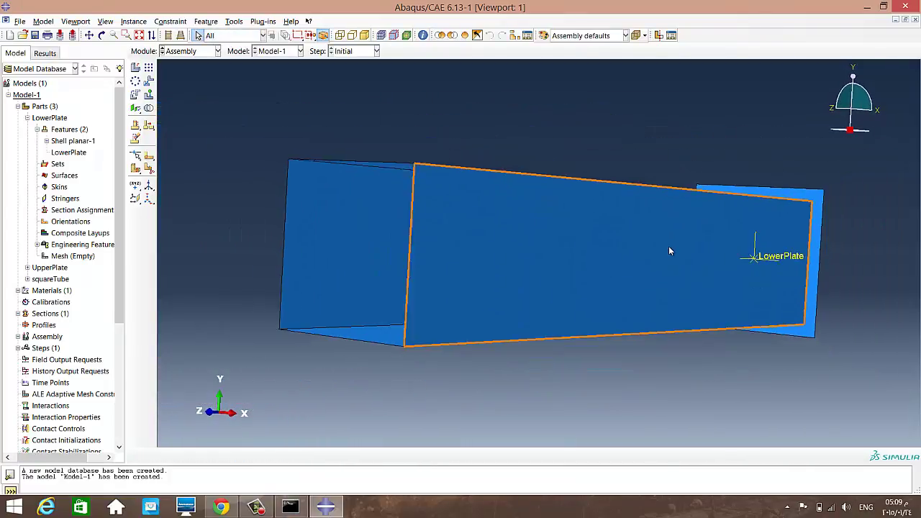
pyautogui.click(151, 81)
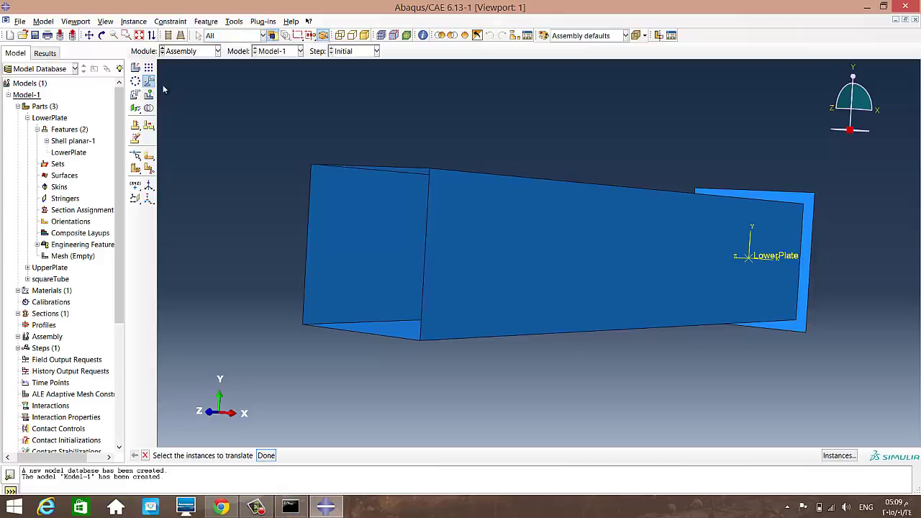
pyautogui.click(777, 196)
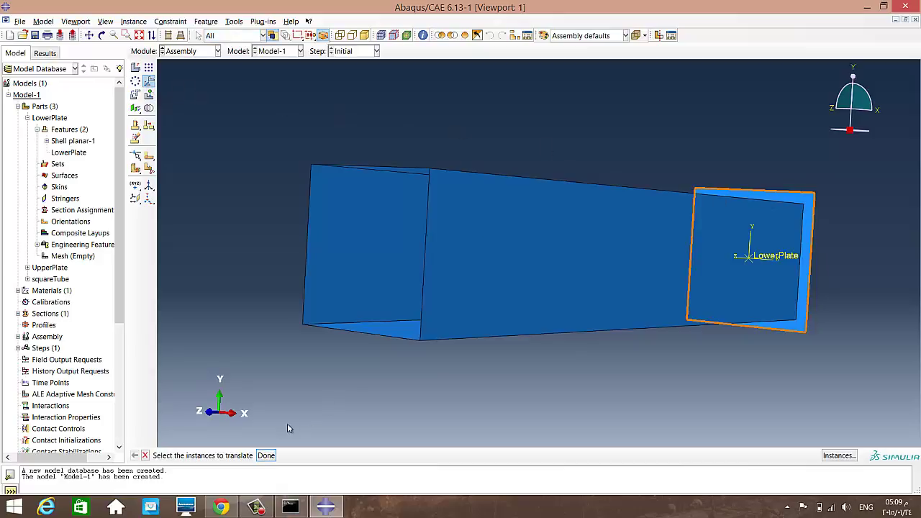
pyautogui.click(266, 455)
pyautogui.click(404, 455)
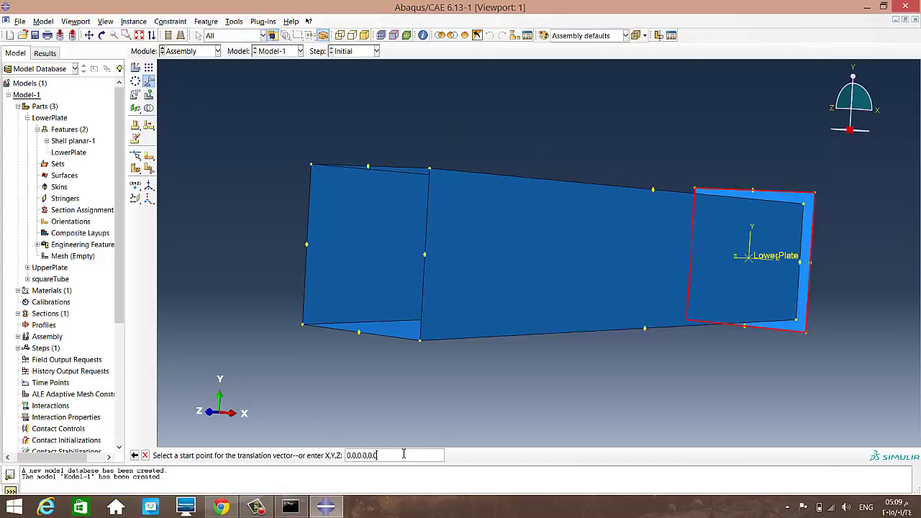
pyautogui.press('Return')
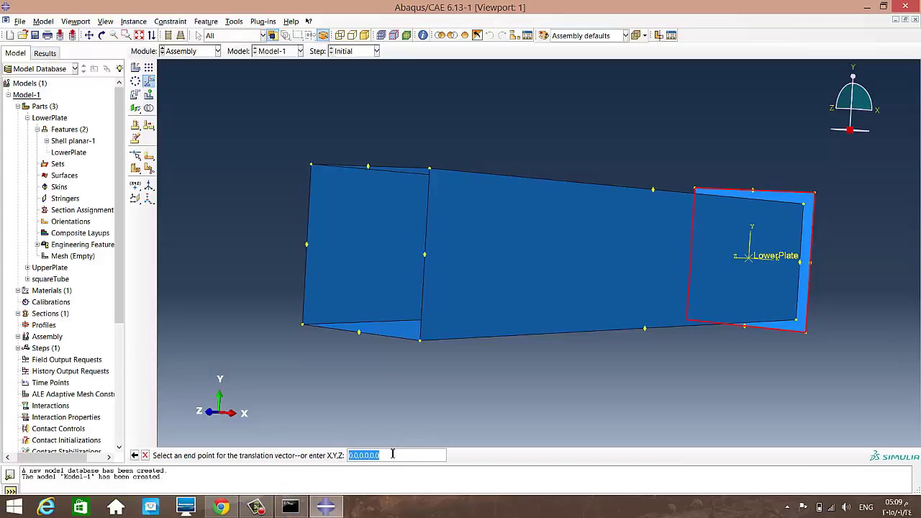
pyautogui.click(392, 455)
pyautogui.write('350')
pyautogui.press('Return')
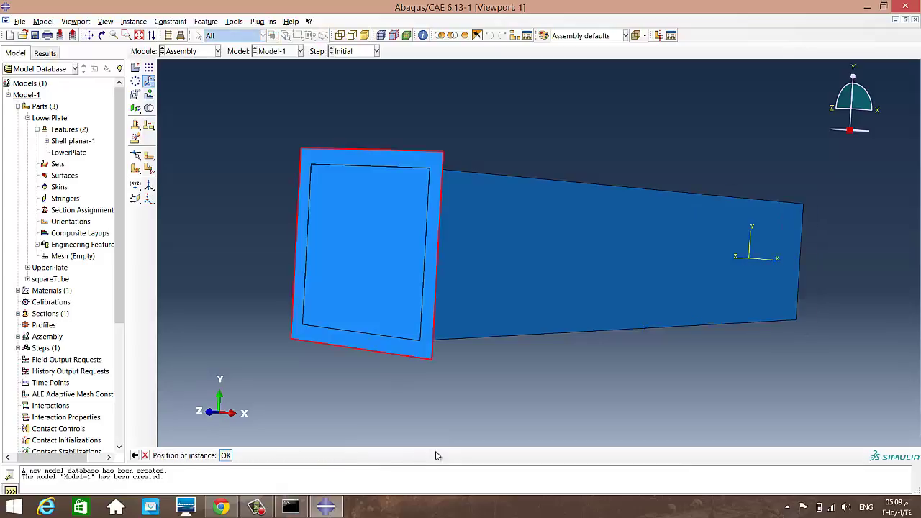
pyautogui.click(226, 456)
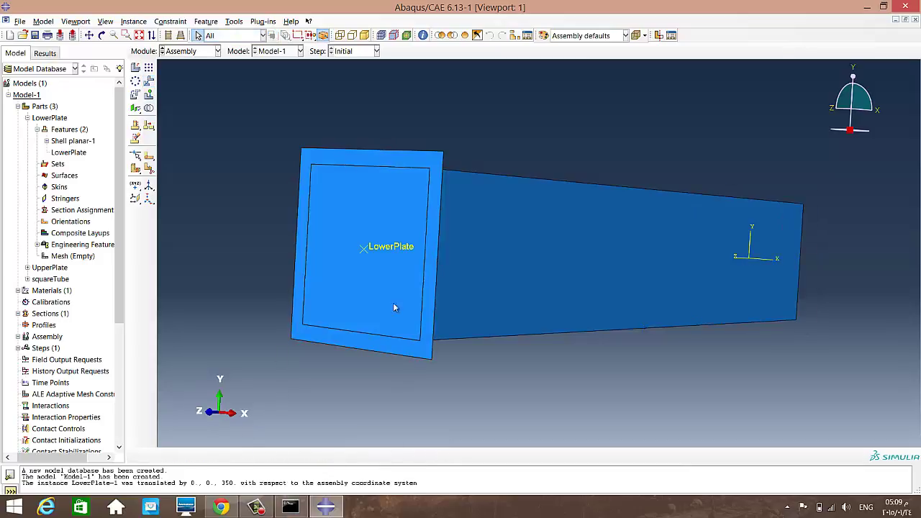
# Add a dependent instance of UpperPlate to the assembly.
pyautogui.keyDown('ctrl'); pyautogui.keyDown('alt'); pyautogui.moveTo(737, 288); pyautogui.dragTo(685, 252); pyautogui.keyUp('alt'); pyautogui.keyUp('ctrl')
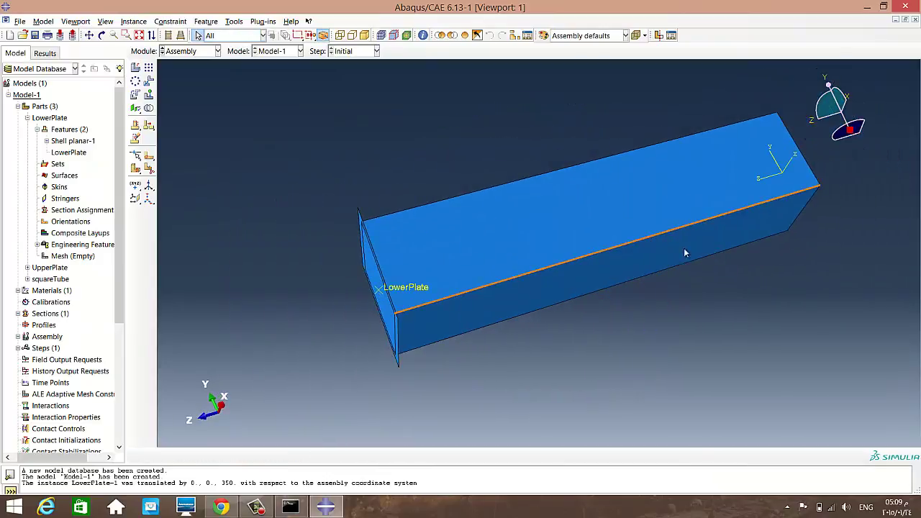
pyautogui.click(135, 67)
pyautogui.click(345, 201)
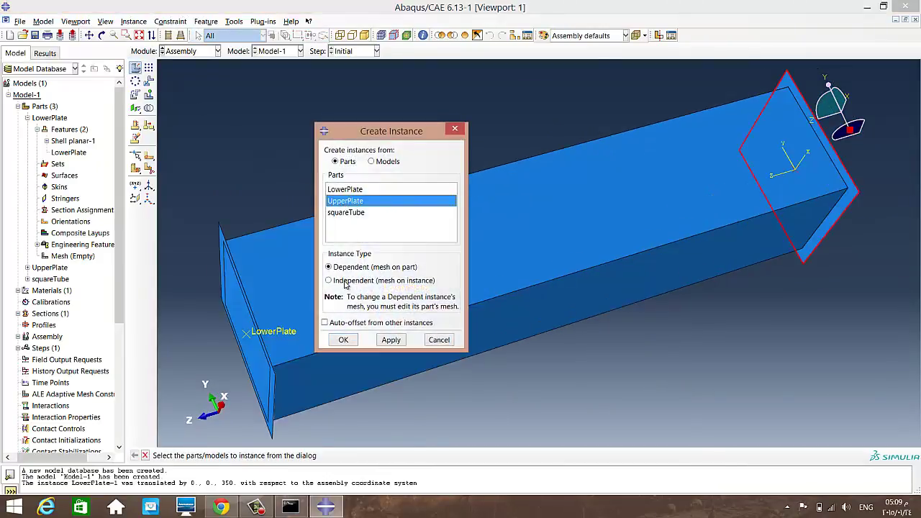
pyautogui.click(342, 341)
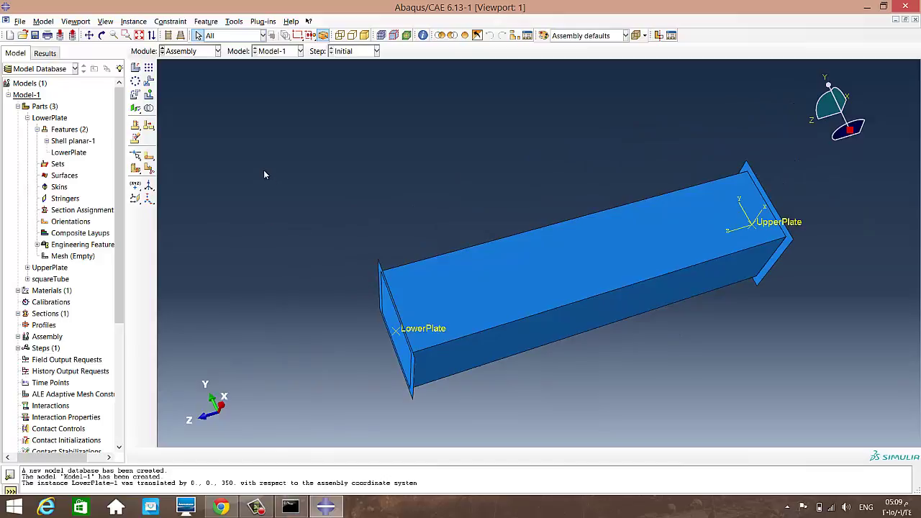
# Create a Dynamic, Explicit analysis step named Crash after the Initial step.
pyautogui.click(192, 55)
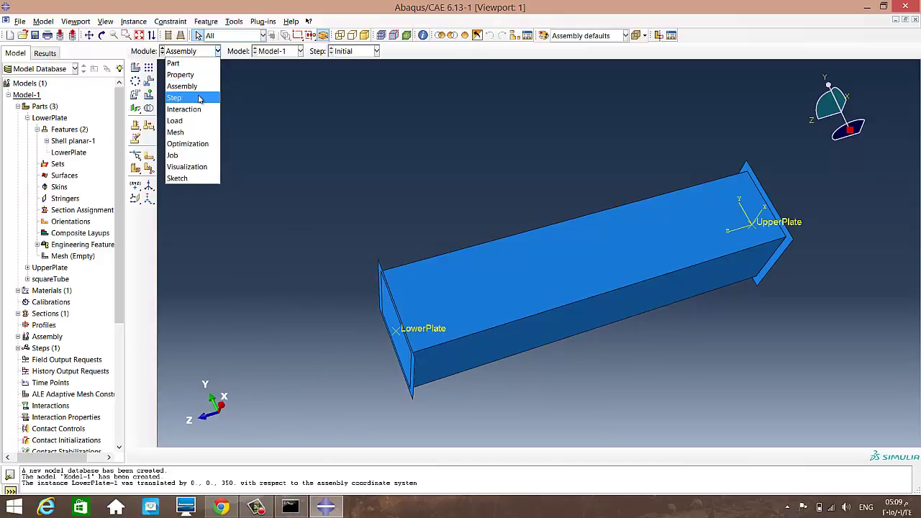
pyautogui.click(197, 95)
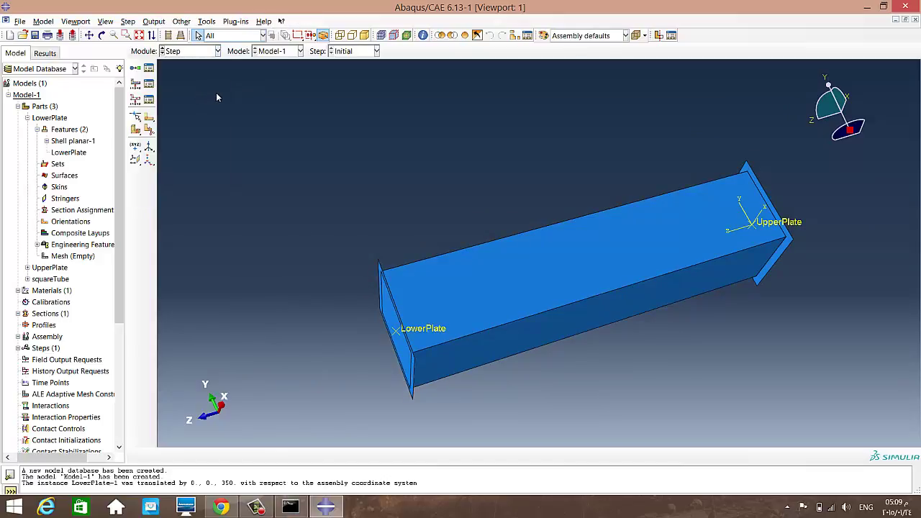
pyautogui.click(149, 68)
pyautogui.moveTo(173, 232); pyautogui.dragTo(319, 132)
pyautogui.click(180, 211)
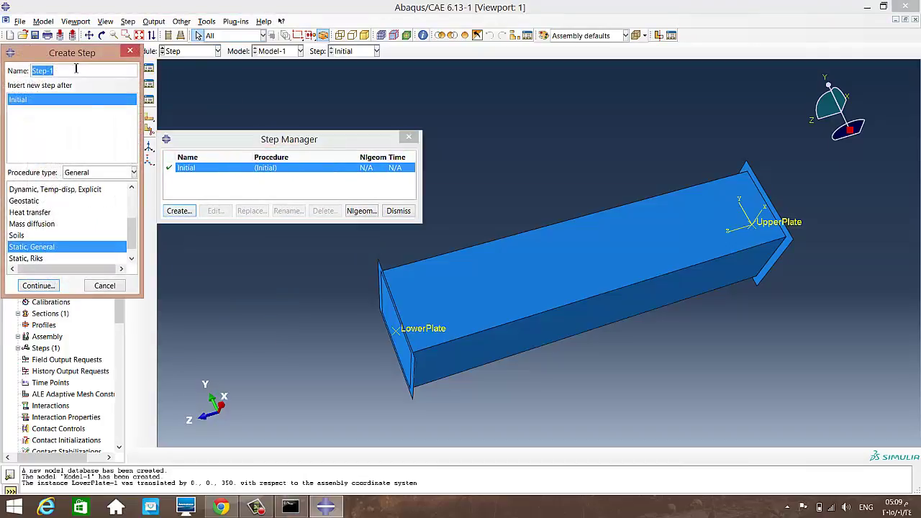
pyautogui.moveTo(79, 53); pyautogui.dragTo(215, 74)
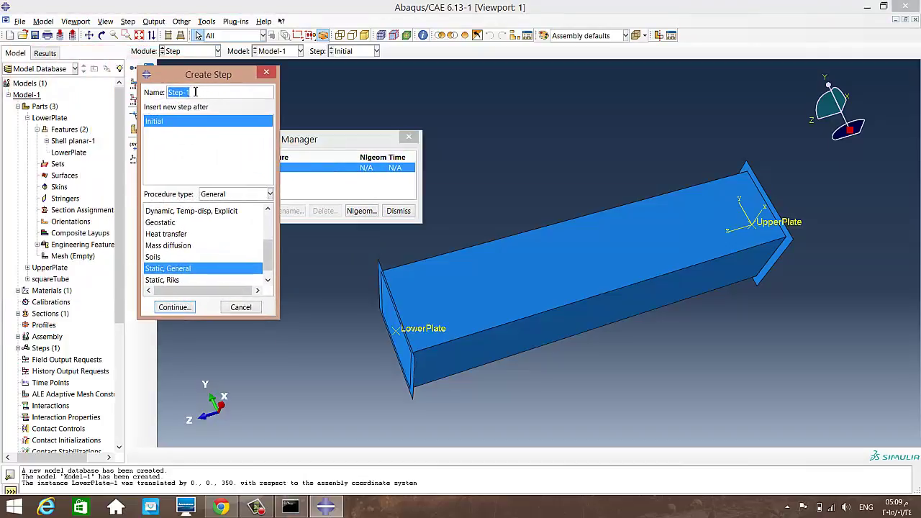
pyautogui.write('Crash')
pyautogui.scroll(2, 265, 242)
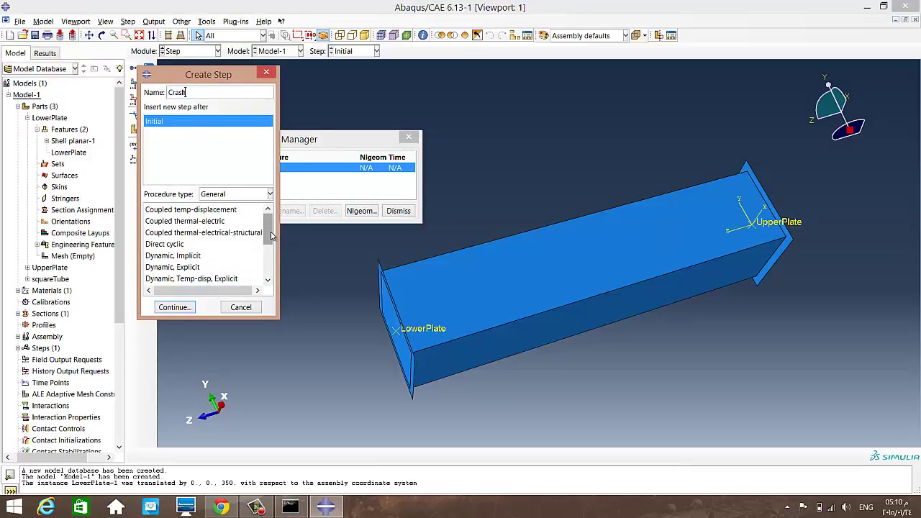
pyautogui.click(193, 267)
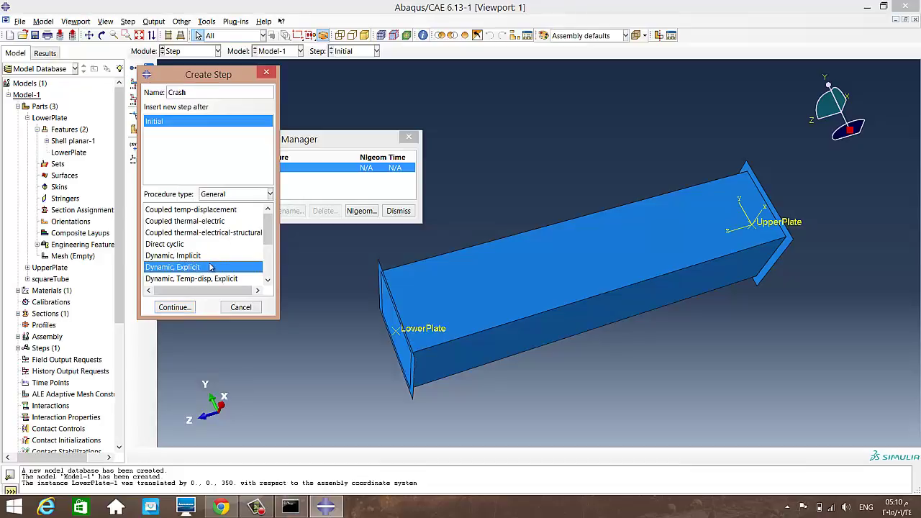
pyautogui.click(174, 306)
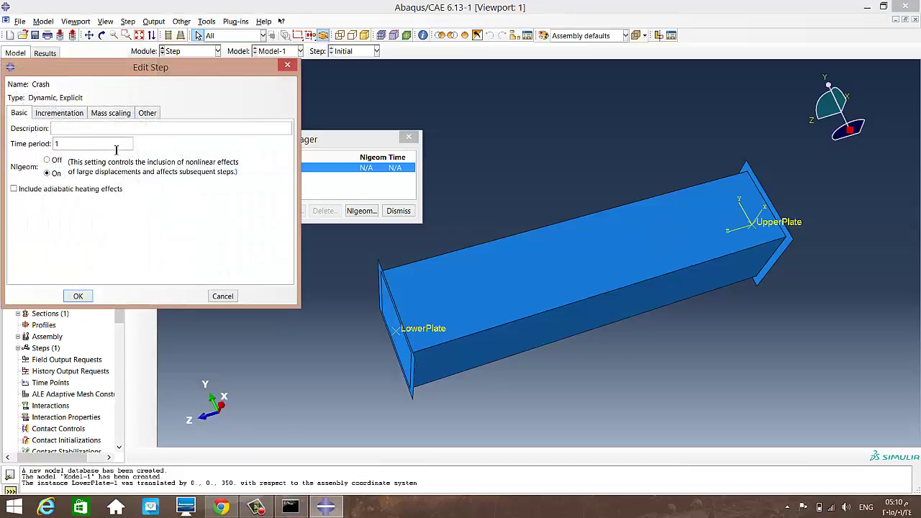
# Set the Crash step's time period to 0.05 and finish the step definition.
pyautogui.doubleClick(114, 142)
pyautogui.write('0.05')
pyautogui.click(80, 296)
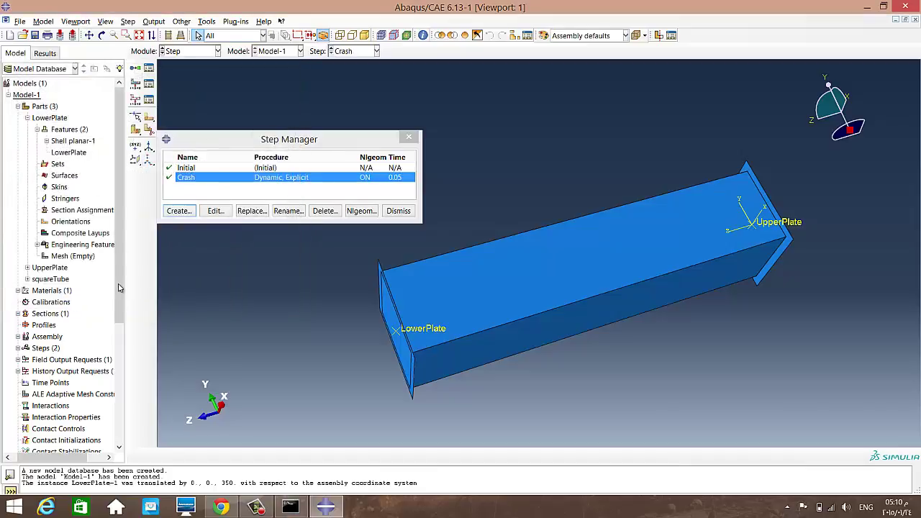
pyautogui.click(398, 211)
# Start a General contact (Explicit) interaction in the Crash step, using the Interaction module.
pyautogui.click(198, 51)
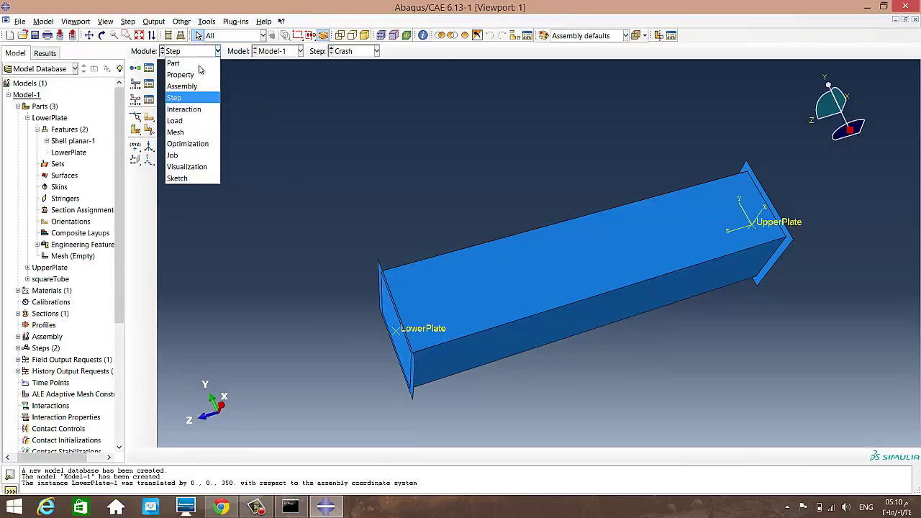
pyautogui.click(198, 110)
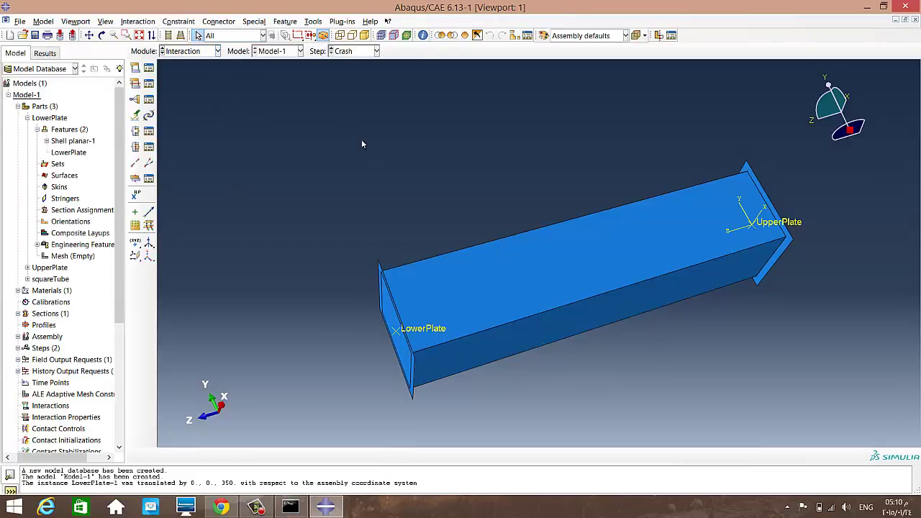
pyautogui.click(149, 67)
pyautogui.moveTo(144, 85); pyautogui.dragTo(264, 99)
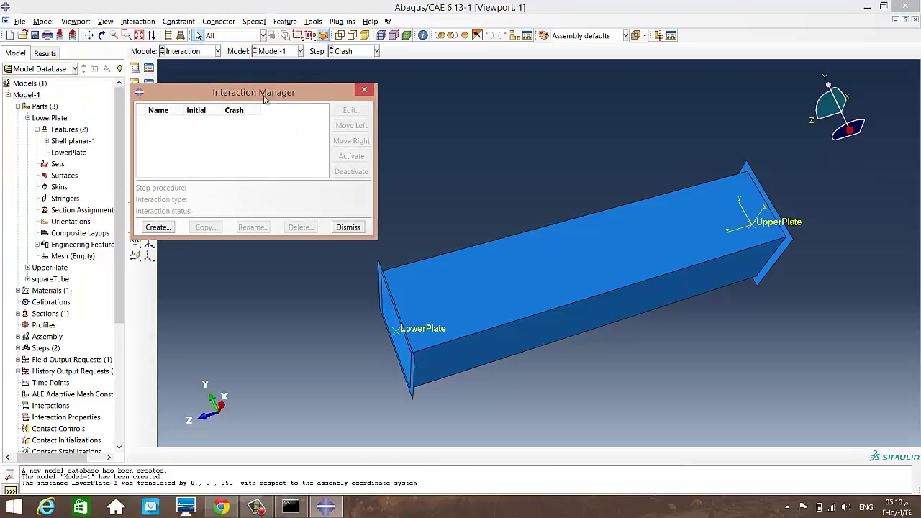
pyautogui.click(166, 226)
pyautogui.moveTo(92, 105); pyautogui.dragTo(212, 115)
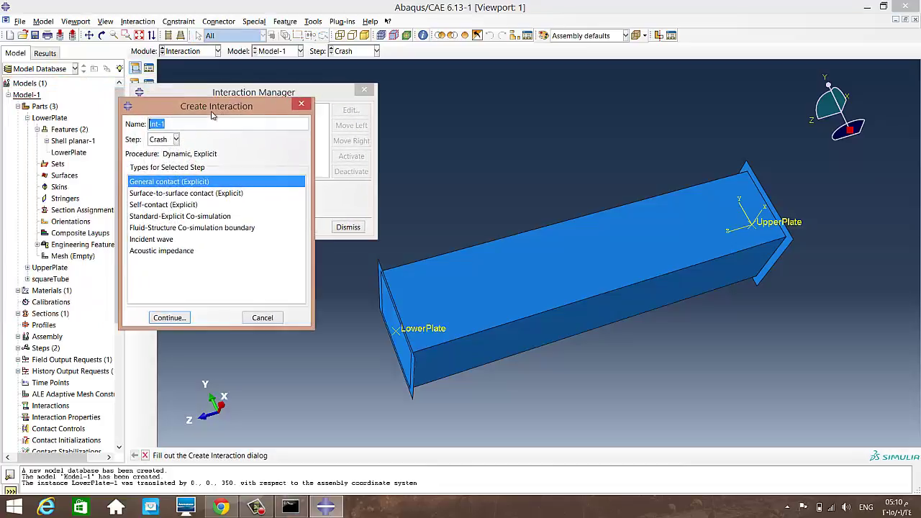
pyautogui.click(172, 141)
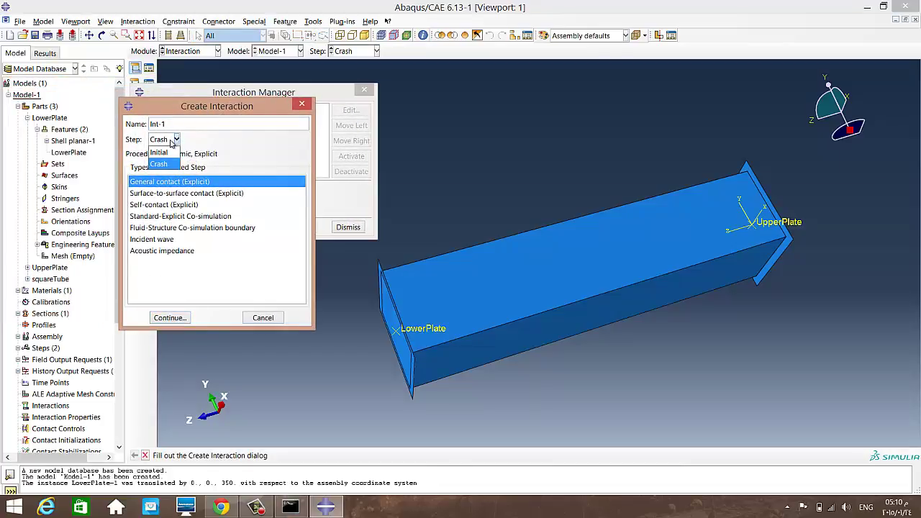
pyautogui.click(175, 164)
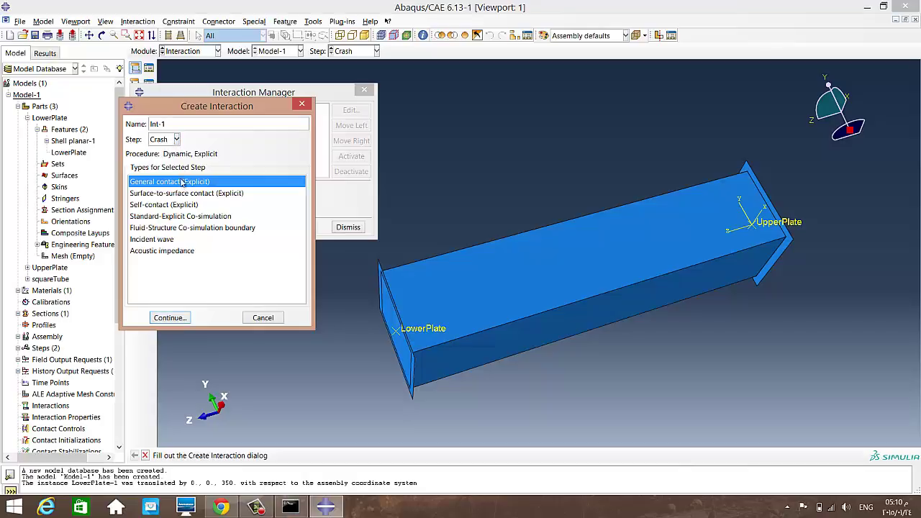
pyautogui.click(170, 318)
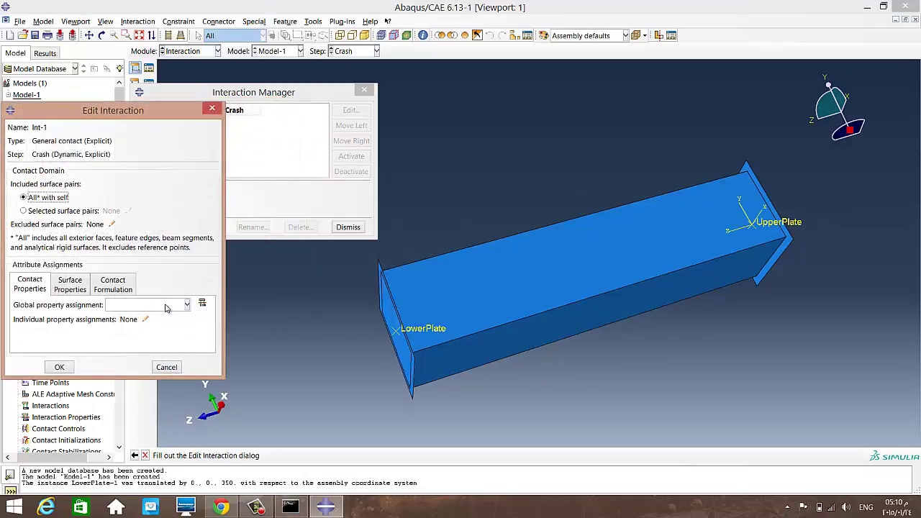
# Create a Contact interaction property with Penalty tangential behavior and a friction coefficient of 0.2.
pyautogui.click(202, 303)
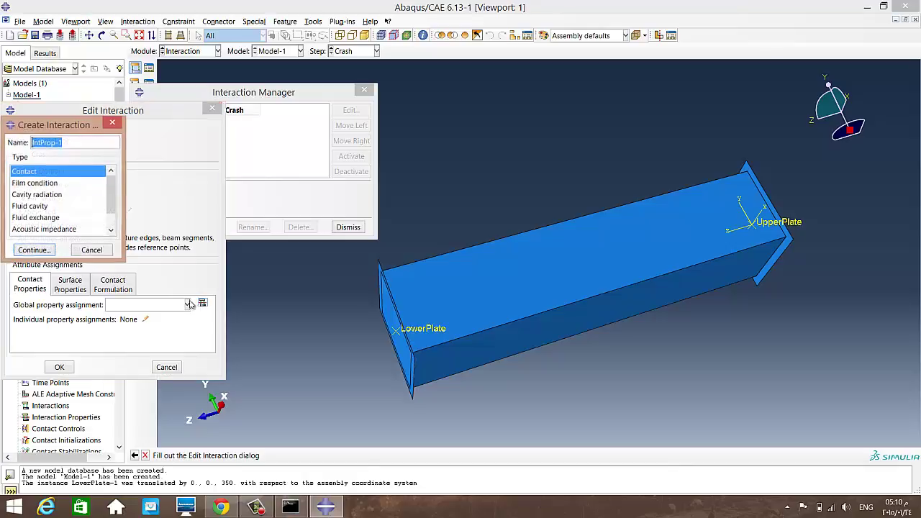
pyautogui.click(34, 249)
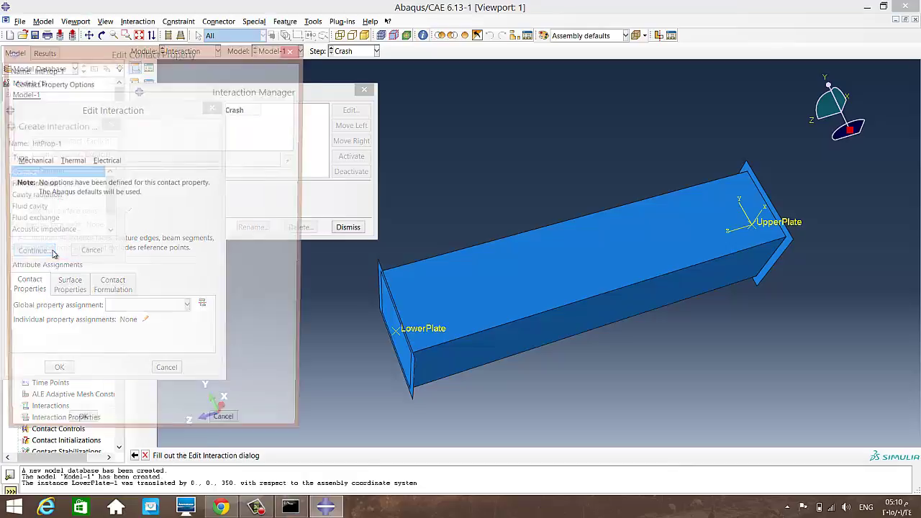
pyautogui.click(32, 160)
pyautogui.click(39, 173)
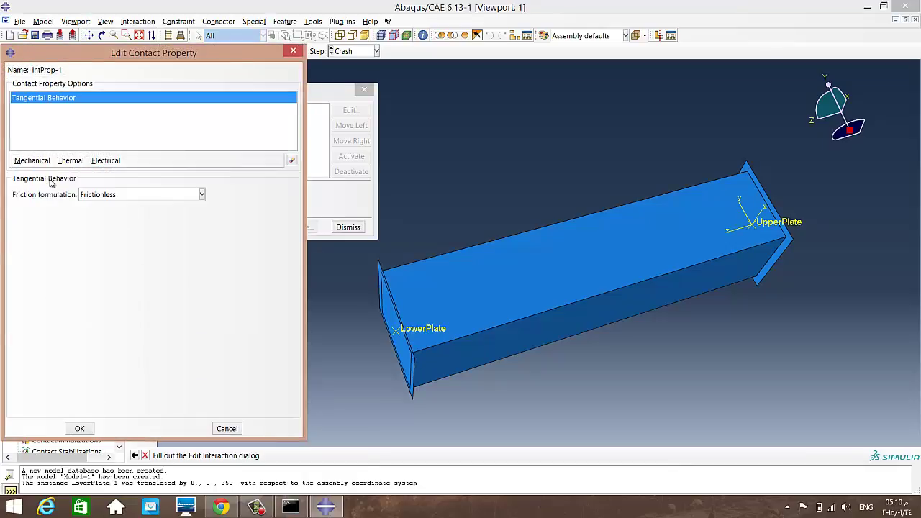
pyautogui.click(95, 195)
pyautogui.click(100, 218)
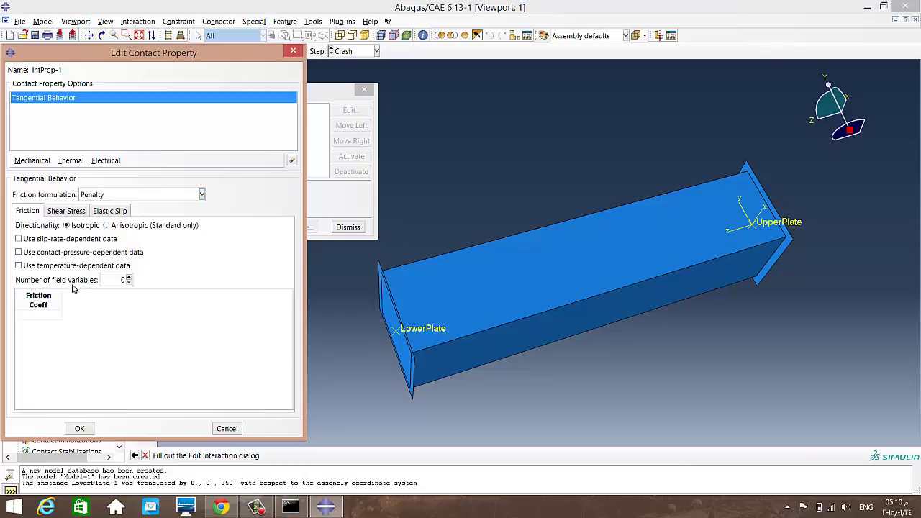
pyautogui.click(54, 315)
# Add normal behavior with "Hard" Contact to the contact property and finish its definition.
pyautogui.click(31, 161)
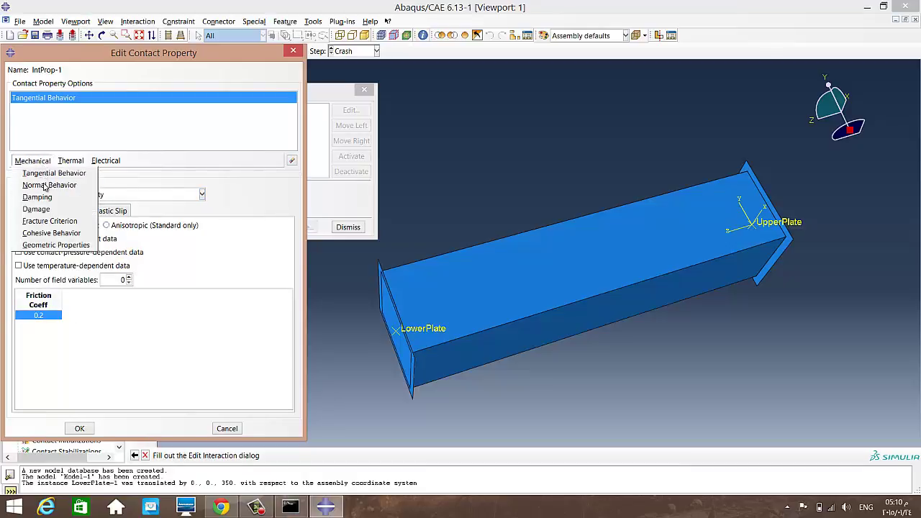
pyautogui.click(45, 186)
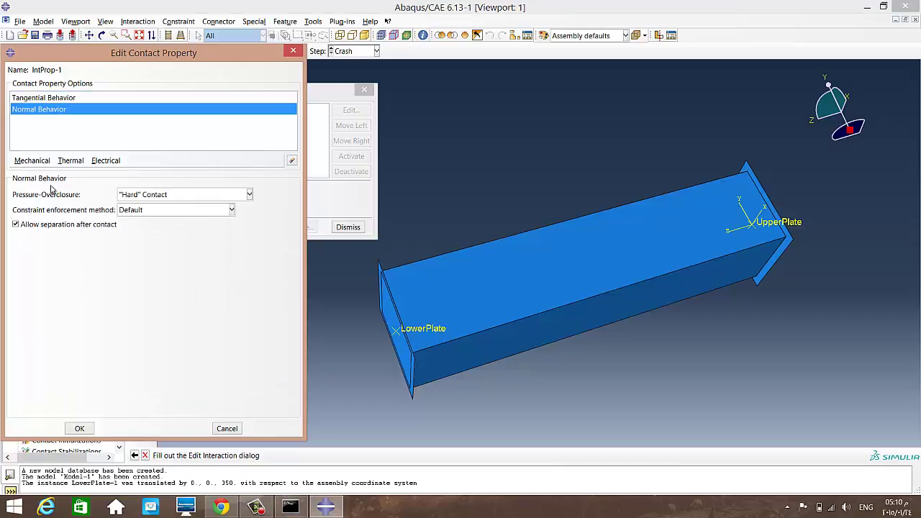
pyautogui.click(79, 429)
# Assign IntProp-1 as the general contact's global property and finish the interaction.
pyautogui.click(176, 308)
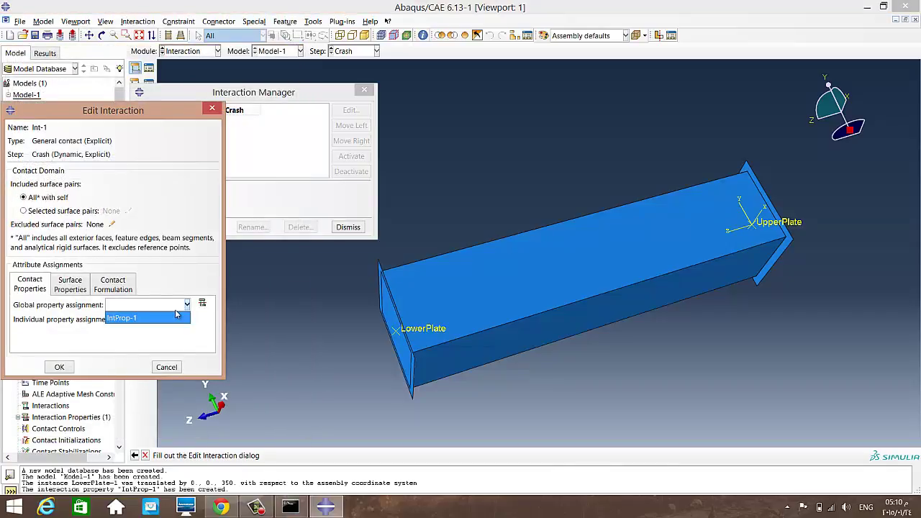
pyautogui.click(162, 319)
pyautogui.click(58, 366)
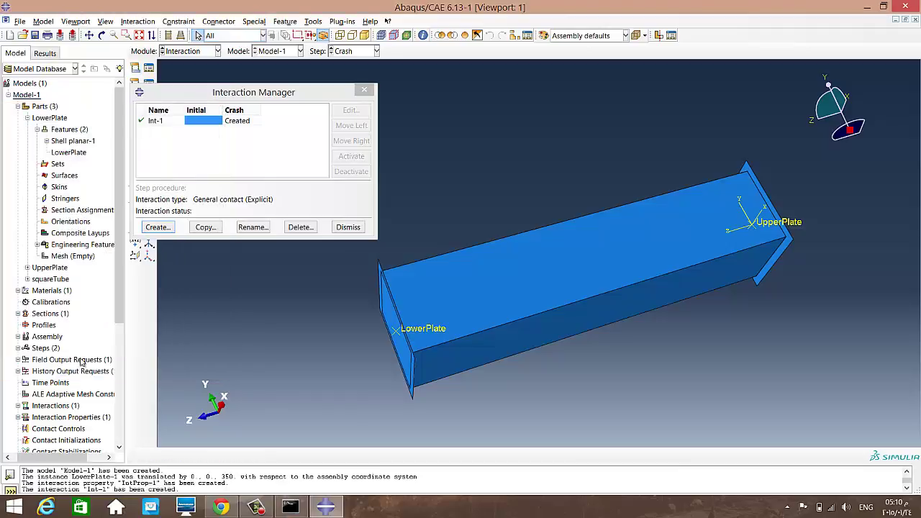
pyautogui.click(341, 227)
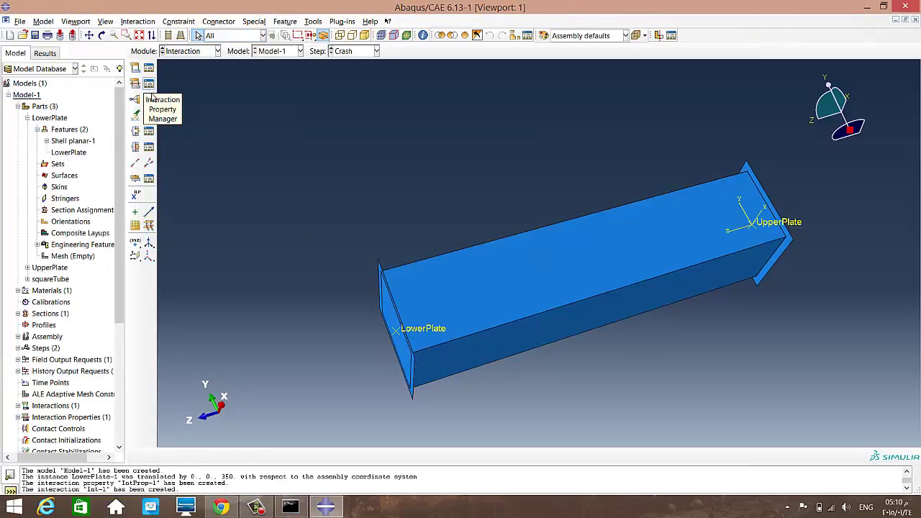
# Start a Tie constraint and define the purple, tube-facing side of the LowerPlate face as its master surface.
pyautogui.click(150, 101)
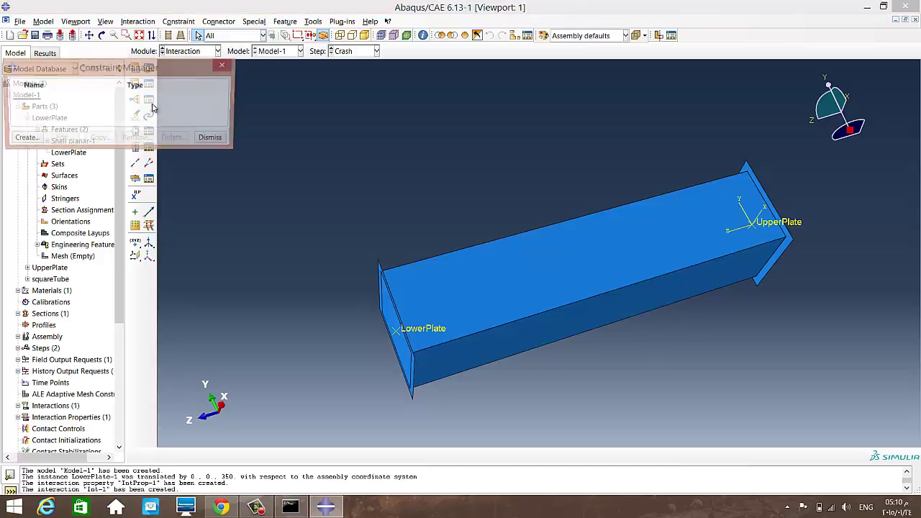
pyautogui.click(27, 138)
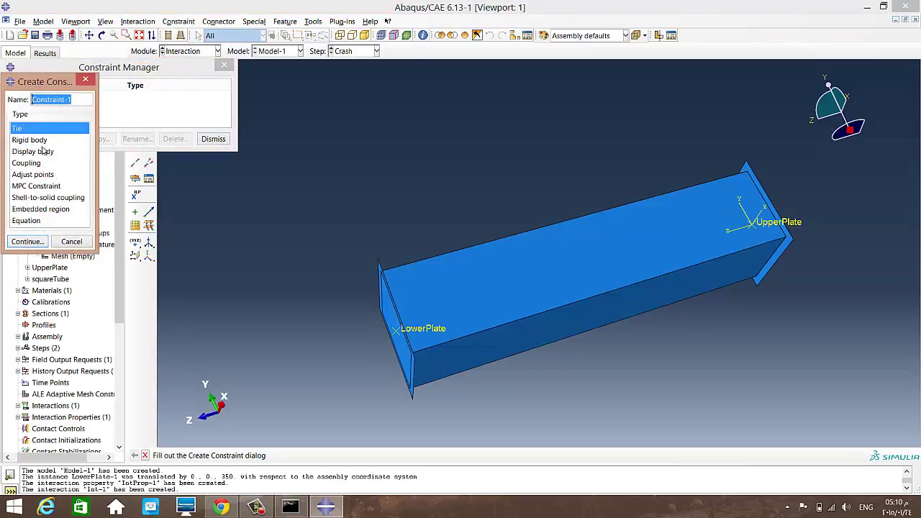
pyautogui.click(26, 242)
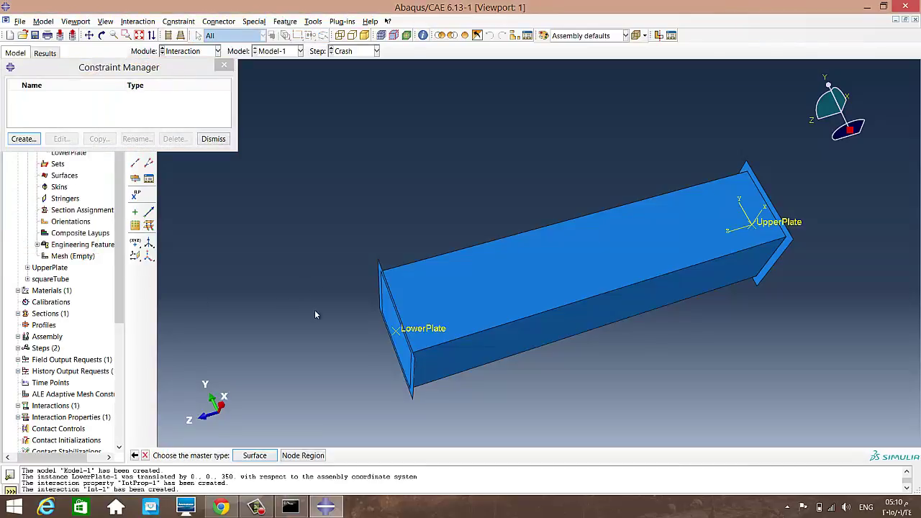
pyautogui.click(254, 455)
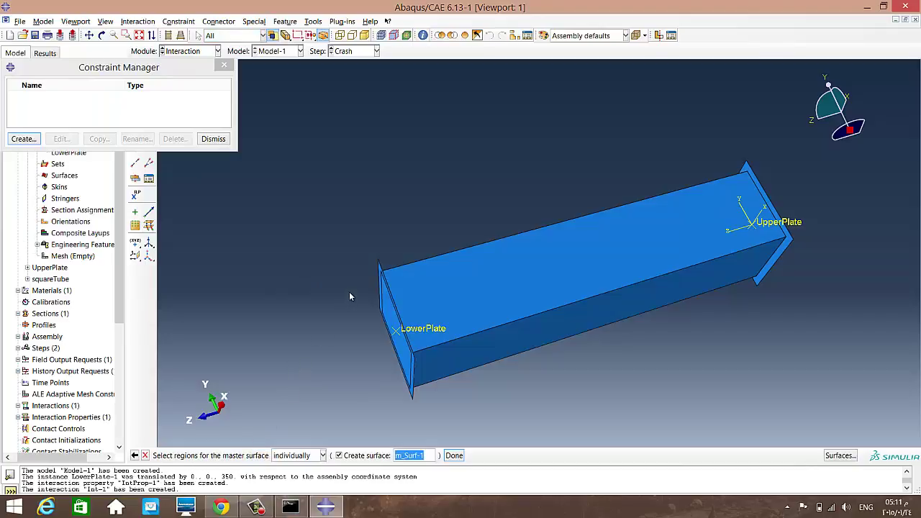
pyautogui.keyDown('ctrl'); pyautogui.keyDown('alt'); pyautogui.moveTo(350, 297); pyautogui.dragTo(437, 270); pyautogui.keyUp('alt'); pyautogui.keyUp('ctrl')
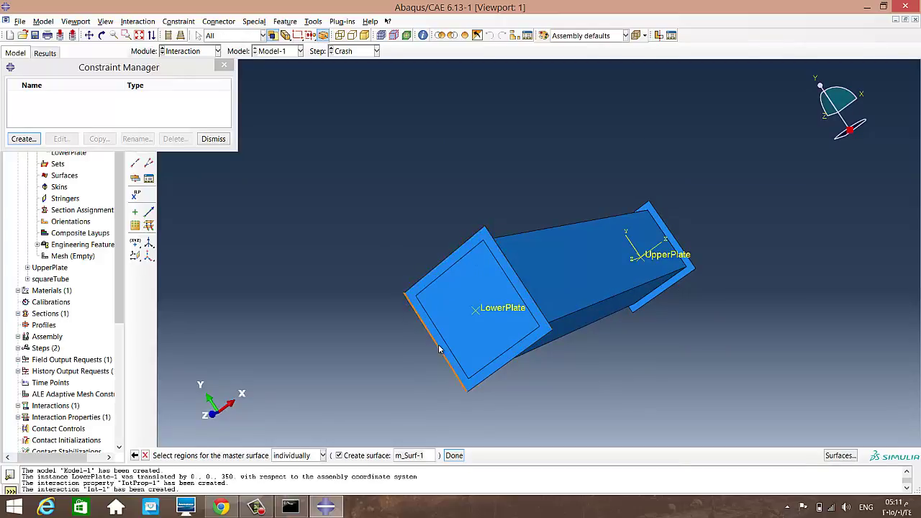
pyautogui.scroll(1, 440, 350)
pyautogui.scroll(2, 440, 350)
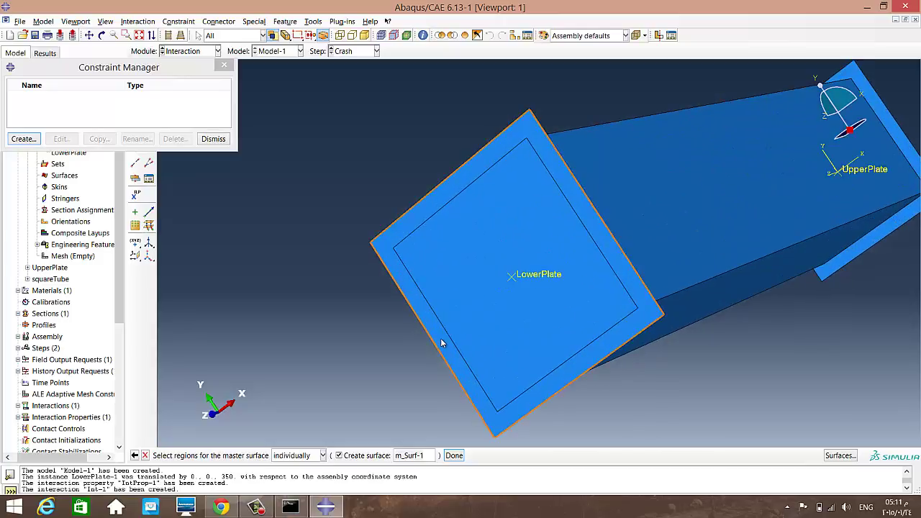
pyautogui.click(442, 343)
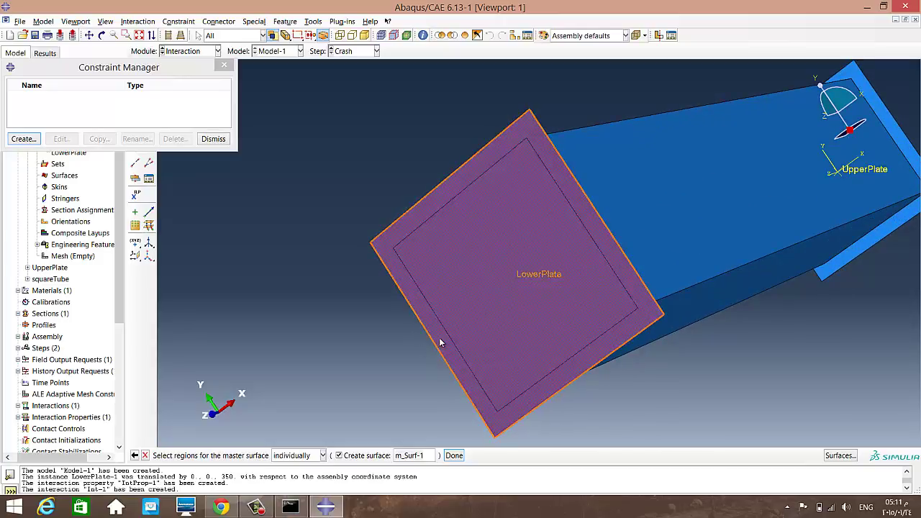
pyautogui.click(454, 455)
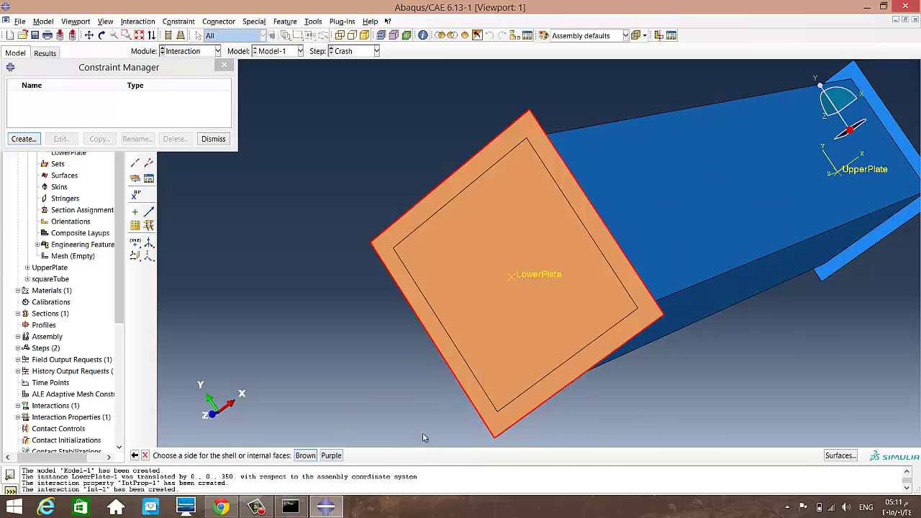
pyautogui.keyDown('ctrl'); pyautogui.keyDown('alt'); pyautogui.moveTo(707, 409); pyautogui.dragTo(508, 183); pyautogui.keyUp('alt'); pyautogui.keyUp('ctrl')
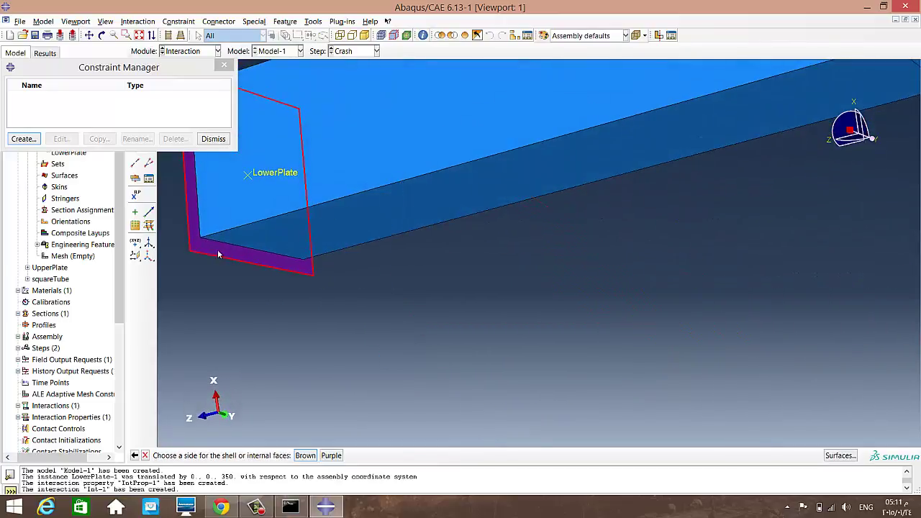
pyautogui.click(331, 457)
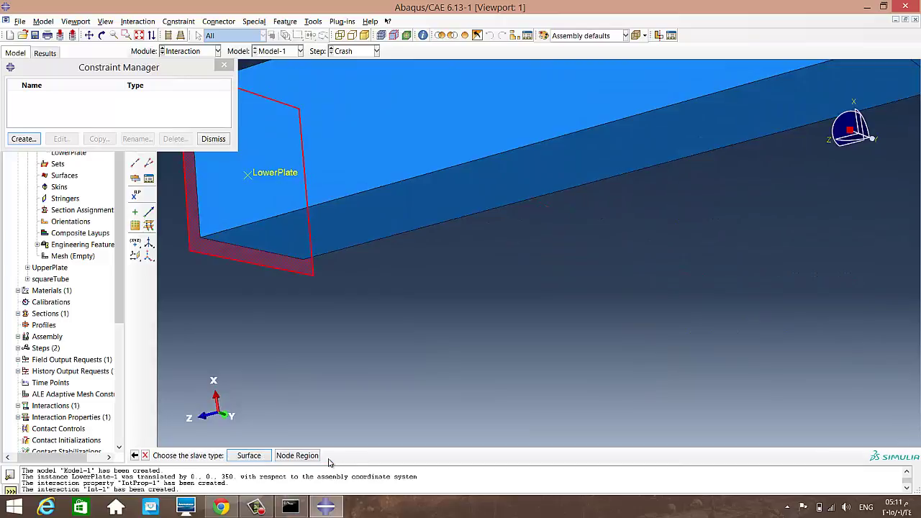
# Define the tube's end edges on LowerPlate as the tie's slave surface and finish the constraint with default settings.
pyautogui.click(249, 456)
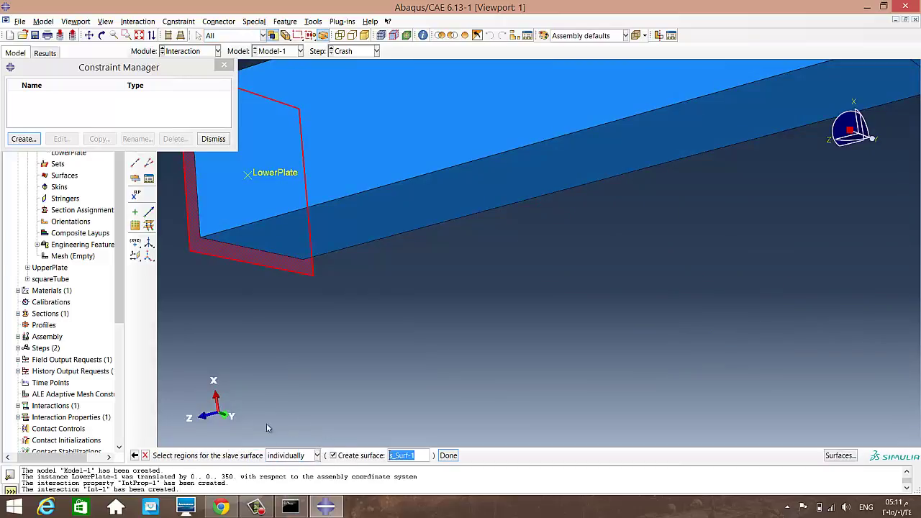
pyautogui.keyDown('ctrl'); pyautogui.keyDown('alt'); pyautogui.moveTo(289, 389); pyautogui.dragTo(321, 252); pyautogui.keyUp('alt'); pyautogui.keyUp('ctrl')
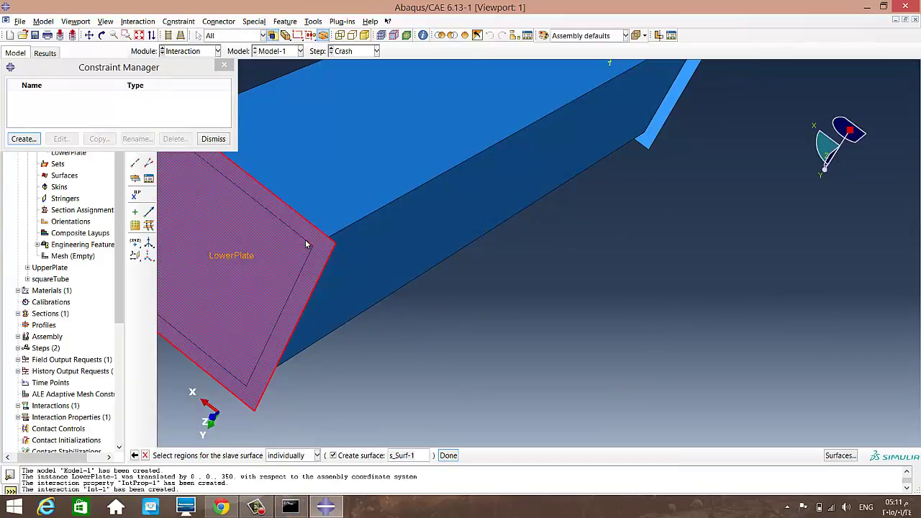
pyautogui.click(296, 283)
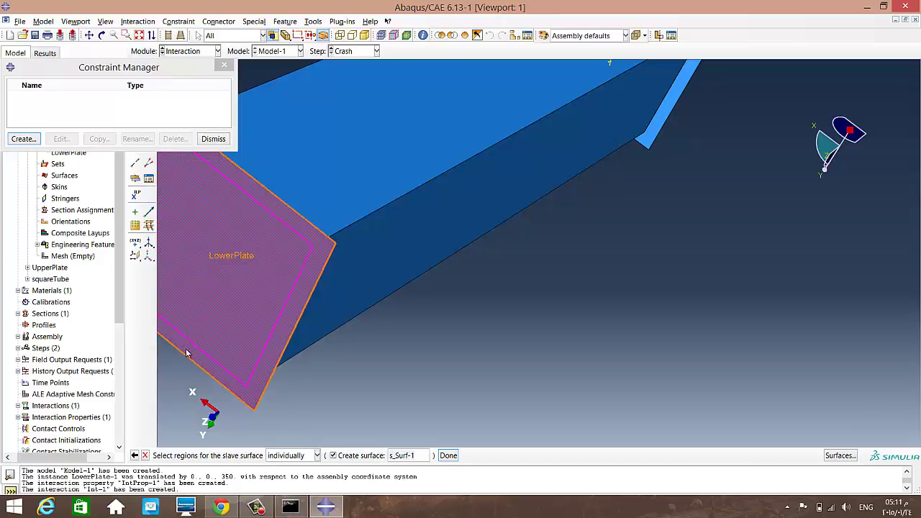
pyautogui.keyDown('ctrl'); pyautogui.keyDown('alt'); pyautogui.moveTo(353, 393); pyautogui.dragTo(455, 372); pyautogui.keyUp('alt'); pyautogui.keyUp('ctrl')
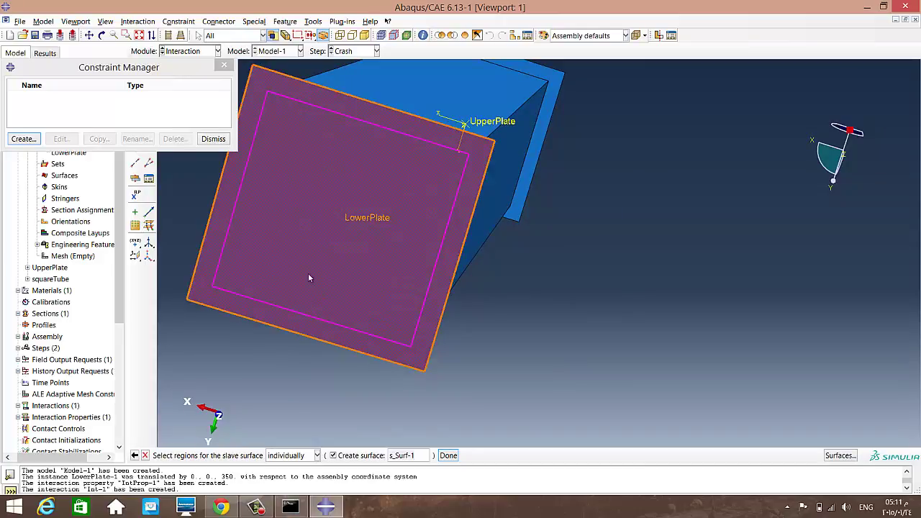
pyautogui.click(450, 456)
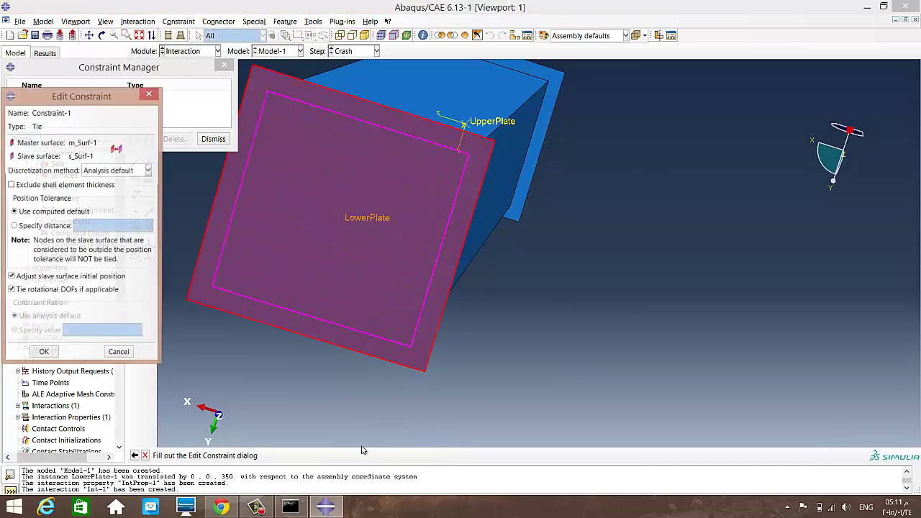
pyautogui.click(44, 354)
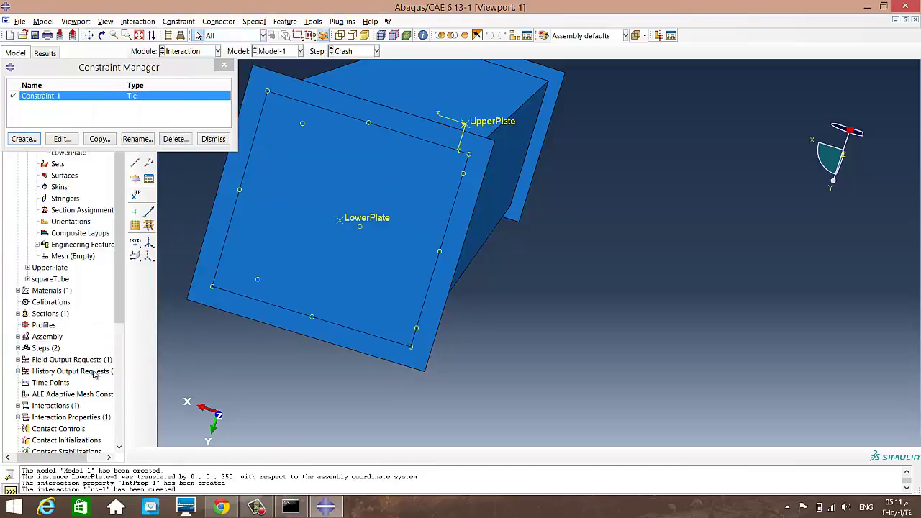
pyautogui.keyDown('ctrl'); pyautogui.keyDown('alt'); pyautogui.moveTo(435, 389); pyautogui.dragTo(254, 239); pyautogui.keyUp('alt'); pyautogui.keyUp('ctrl')
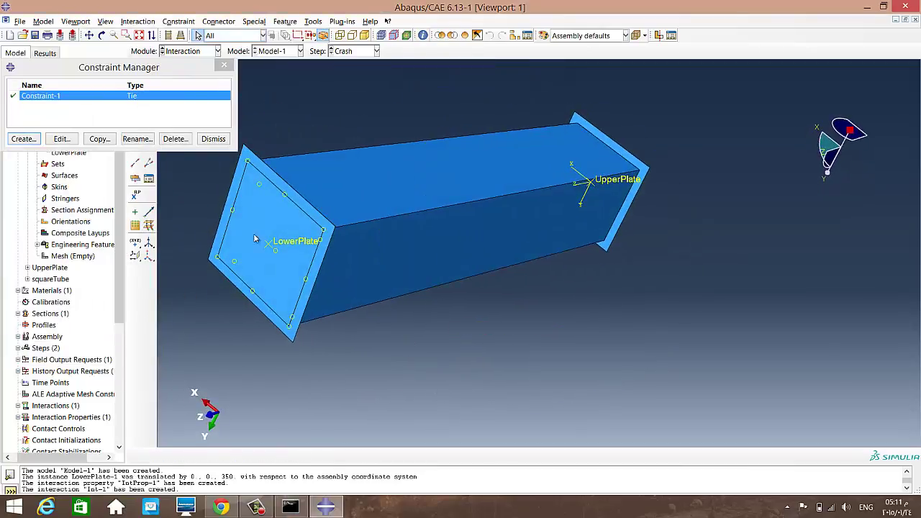
pyautogui.click(218, 147)
pyautogui.click(214, 140)
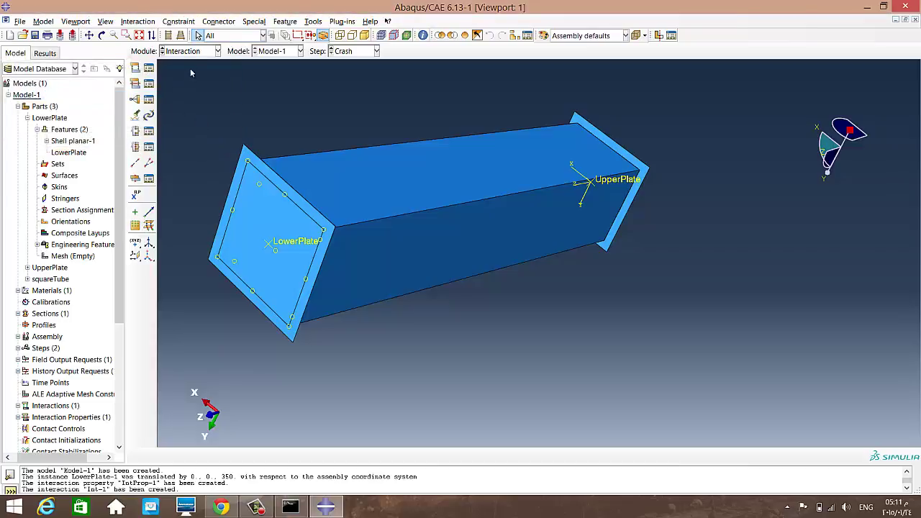
# Switch to the Load module and start a mechanical Symmetry/Antisymmetry/Encastre boundary condition BC-1 in the Initial step.
pyautogui.click(209, 52)
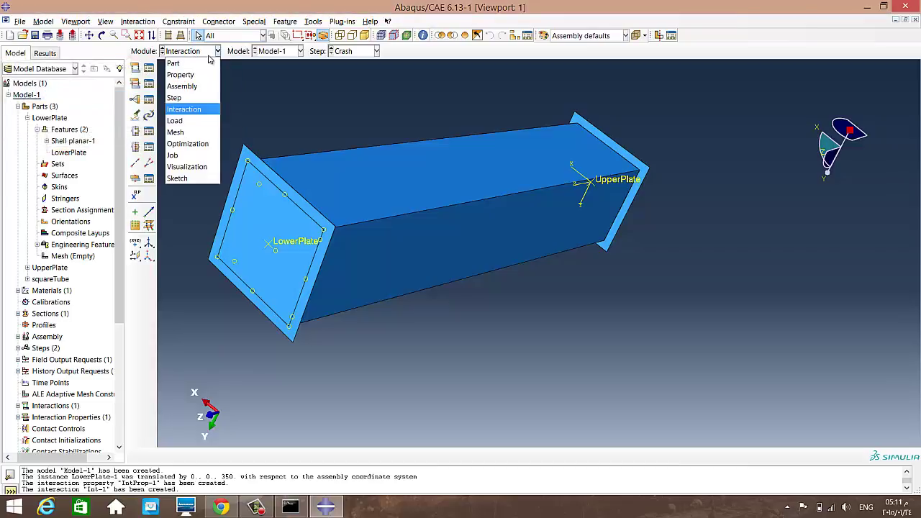
pyautogui.click(193, 121)
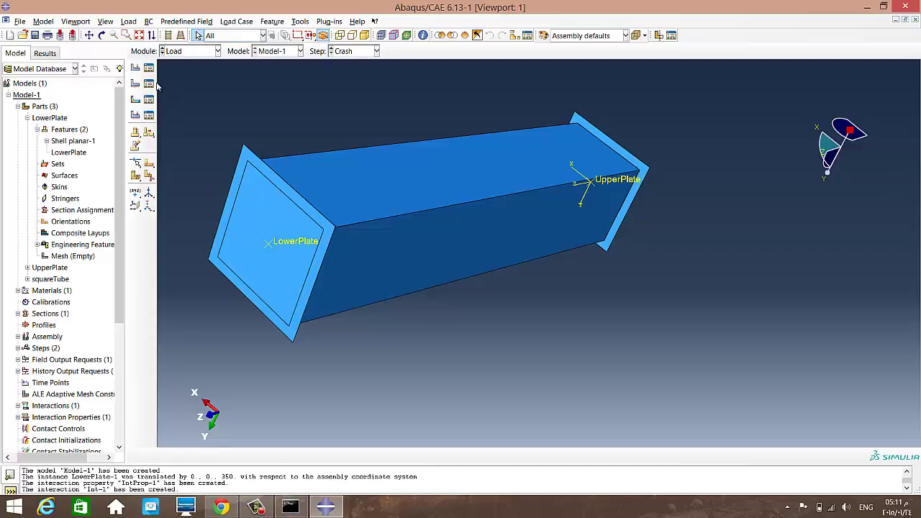
pyautogui.click(152, 84)
pyautogui.moveTo(143, 114); pyautogui.dragTo(224, 129)
pyautogui.click(113, 258)
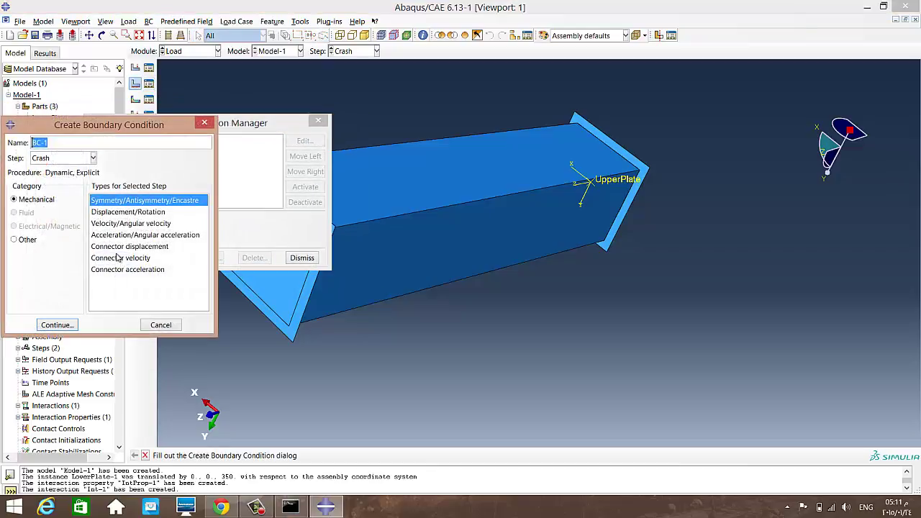
pyautogui.click(92, 158)
pyautogui.click(84, 173)
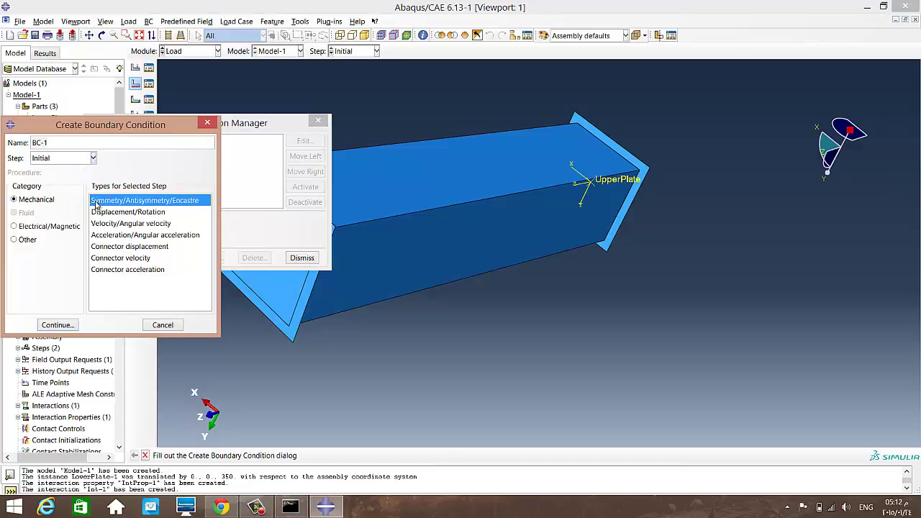
pyautogui.click(46, 325)
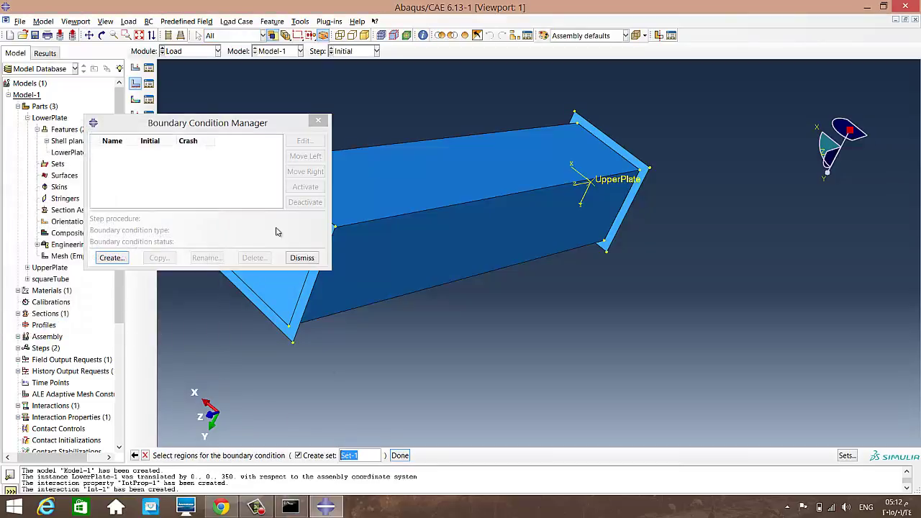
# Apply the boundary condition to the LowerPlate reference point as ENCASTRE, fixing all translations and rotations.
pyautogui.moveTo(240, 130); pyautogui.dragTo(110, 112)
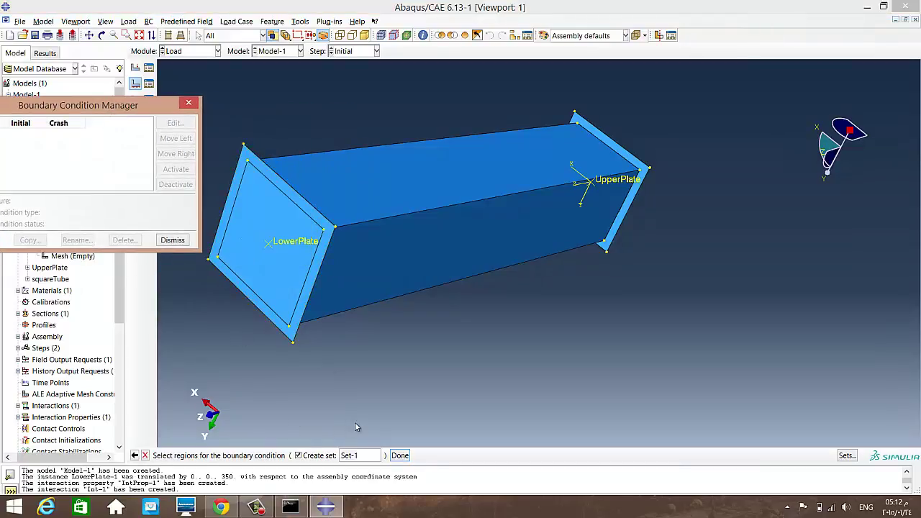
pyautogui.click(293, 250)
pyautogui.click(401, 456)
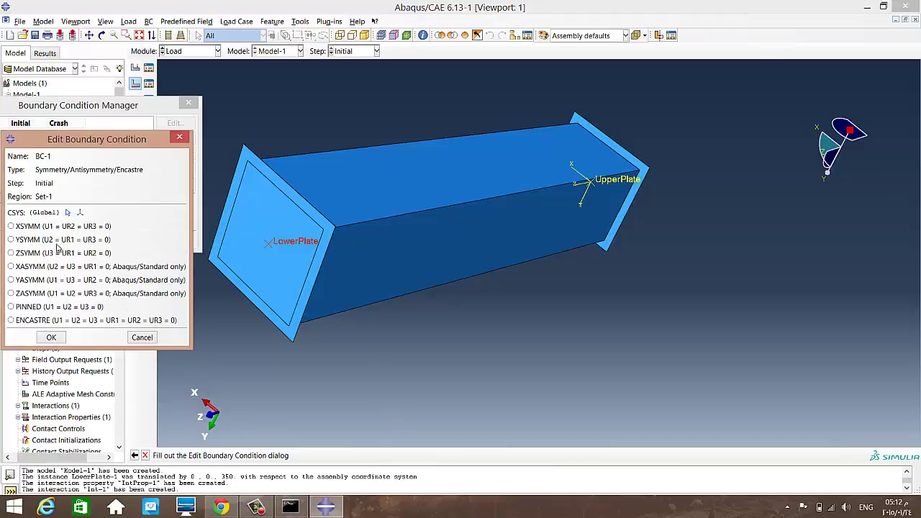
pyautogui.click(48, 321)
pyautogui.click(52, 338)
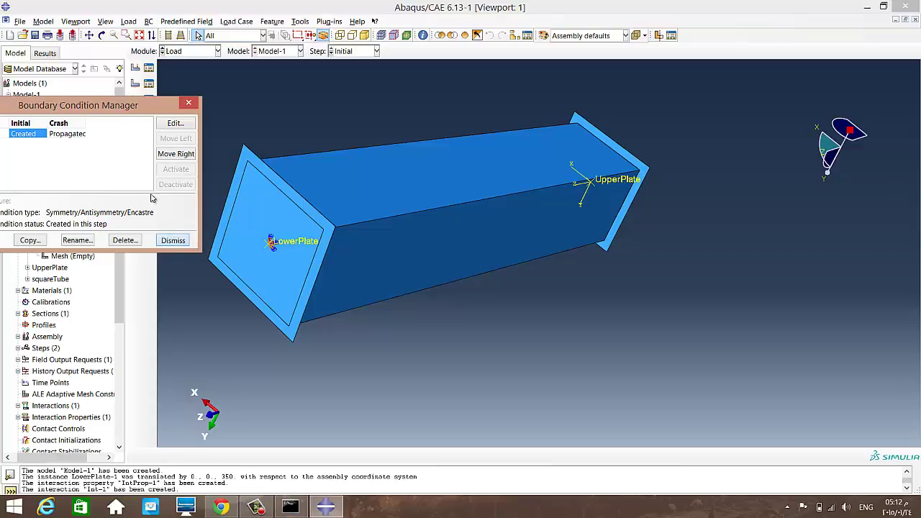
# Create a Displacement/Rotation boundary condition BC-2 in the Initial step on the UpperPlate reference point.
pyautogui.moveTo(119, 106); pyautogui.dragTo(270, 112)
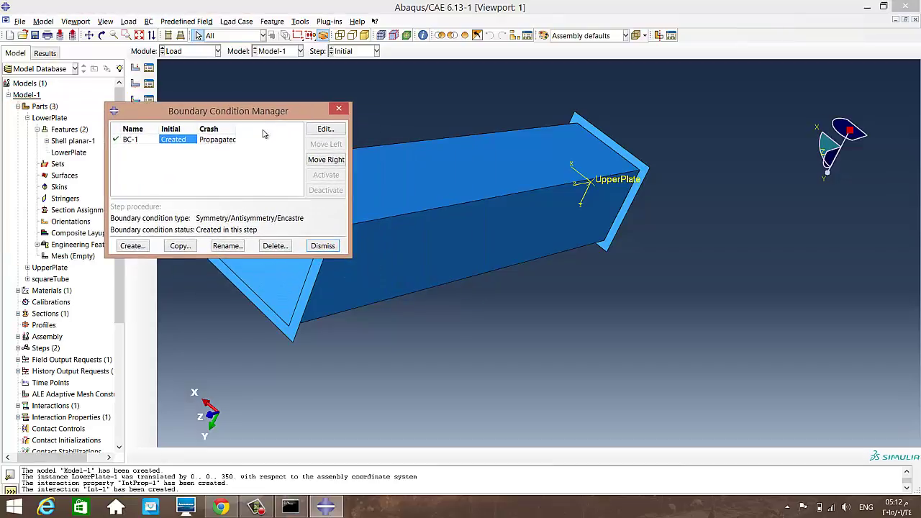
pyautogui.click(144, 245)
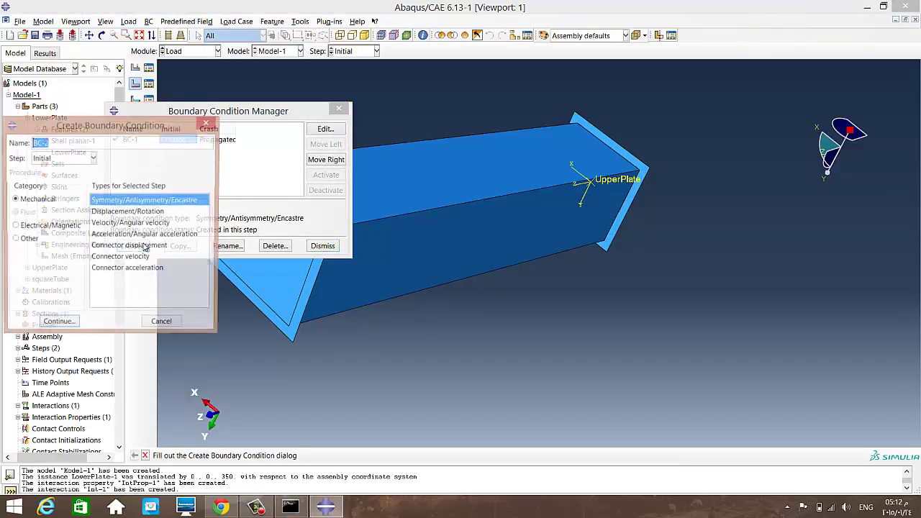
pyautogui.click(119, 213)
pyautogui.click(57, 325)
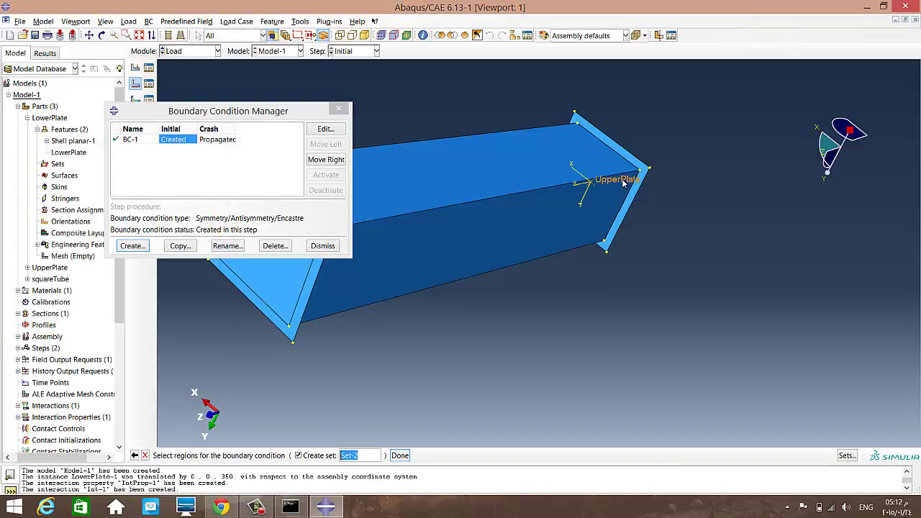
pyautogui.click(400, 455)
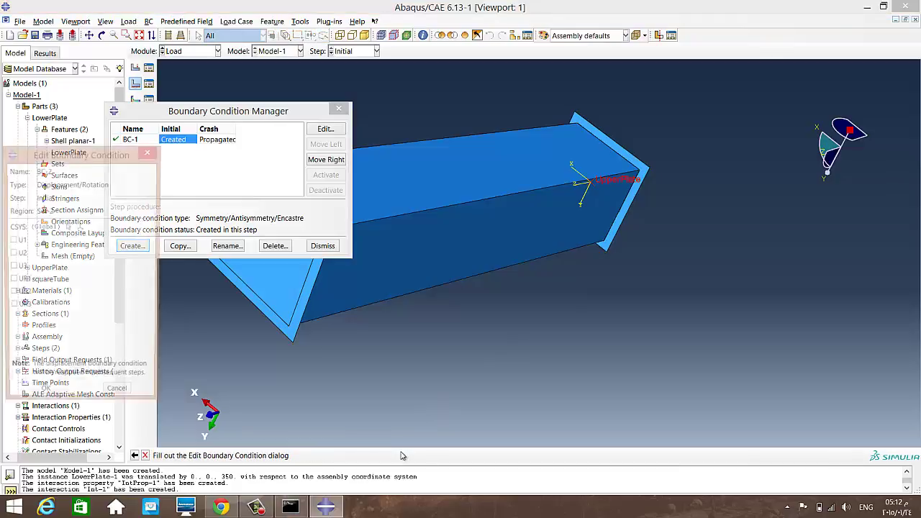
# Constrain U1, U2, UR1, UR2 and UR3 in BC-2, leaving U3 free, and finish with the boundary conditions.
pyautogui.click(19, 242)
pyautogui.click(19, 255)
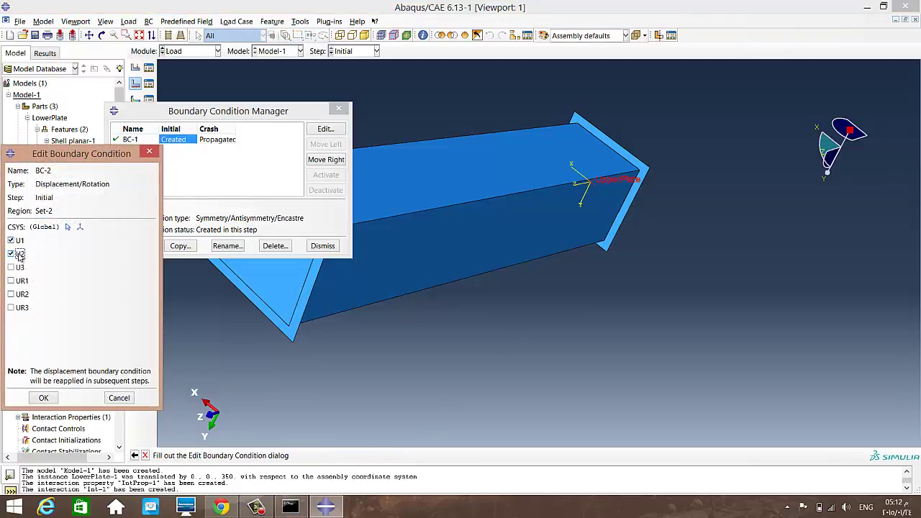
pyautogui.click(22, 280)
pyautogui.click(22, 295)
pyautogui.click(24, 308)
pyautogui.click(49, 398)
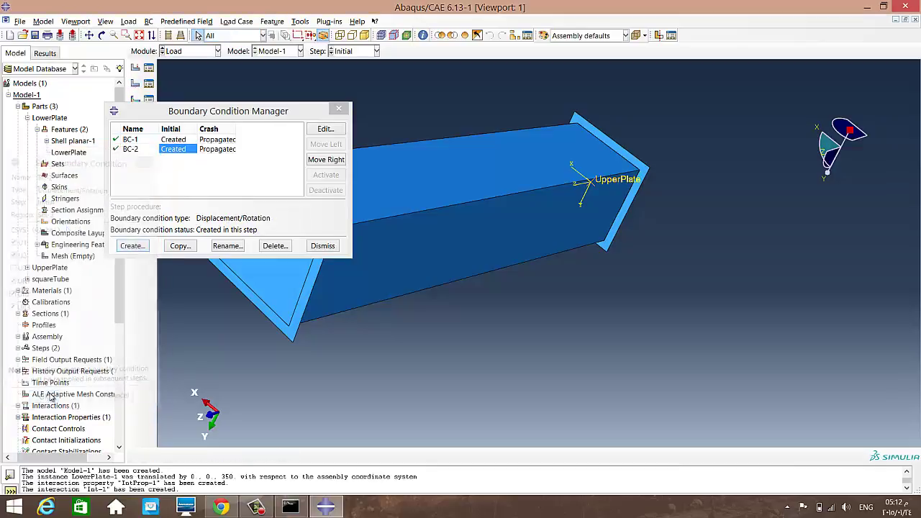
pyautogui.click(322, 246)
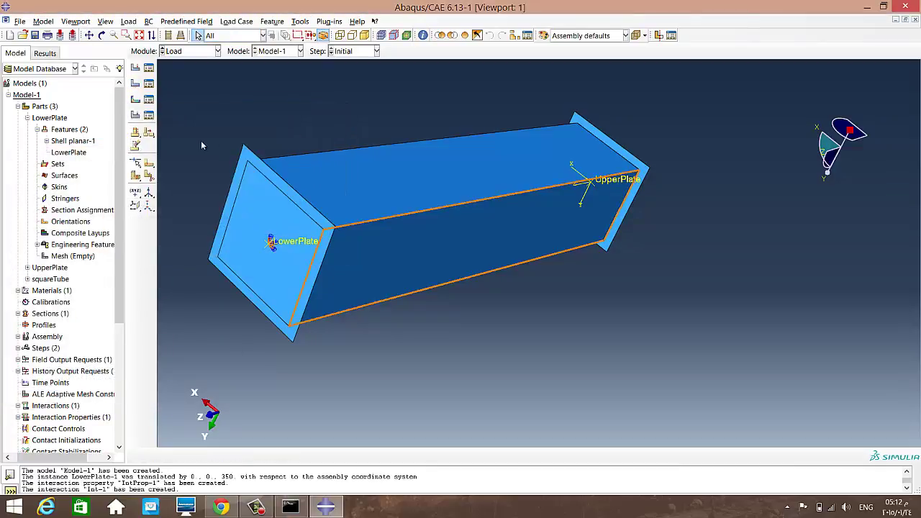
# Create a Velocity predefined field named Speed in the Initial step on the UpperPlate reference point.
pyautogui.click(135, 99)
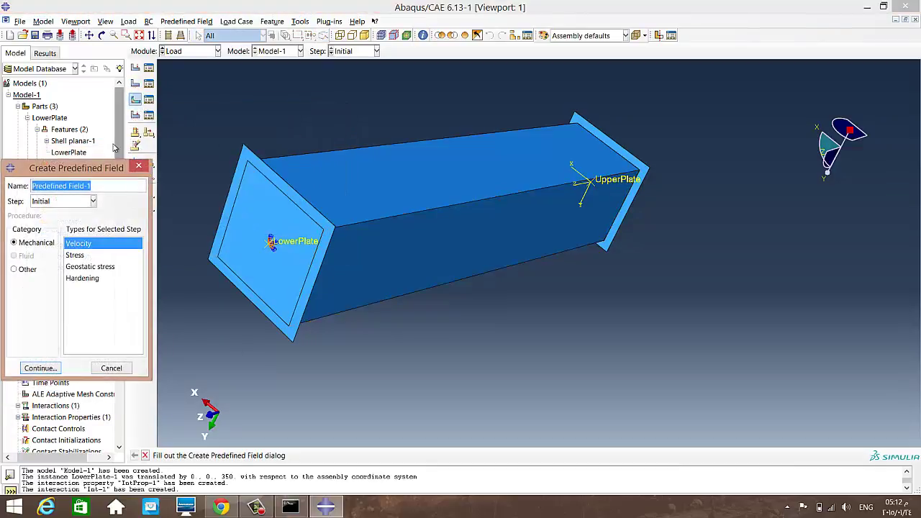
pyautogui.moveTo(113, 167); pyautogui.dragTo(185, 171)
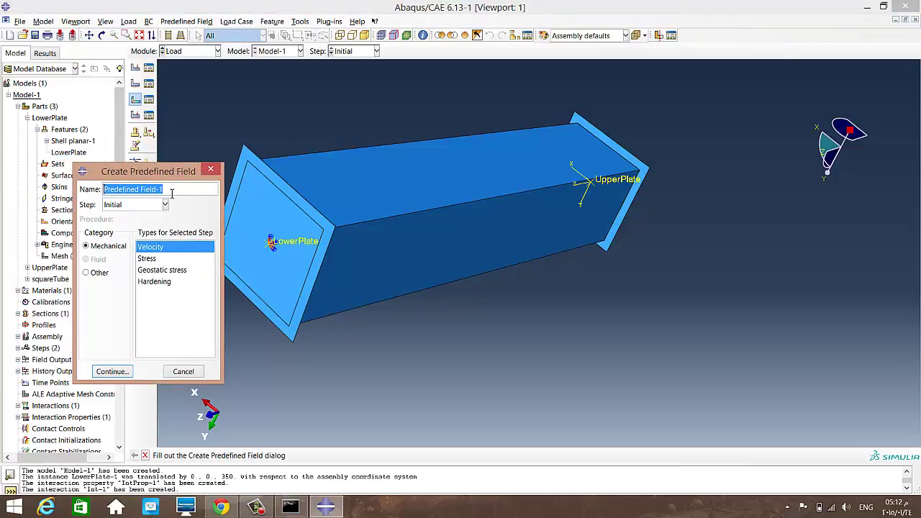
pyautogui.write('Speed')
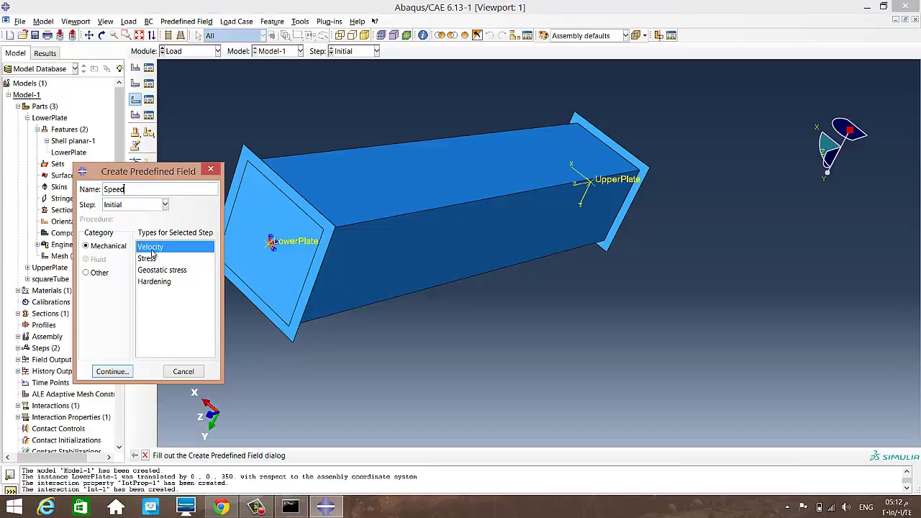
pyautogui.click(112, 372)
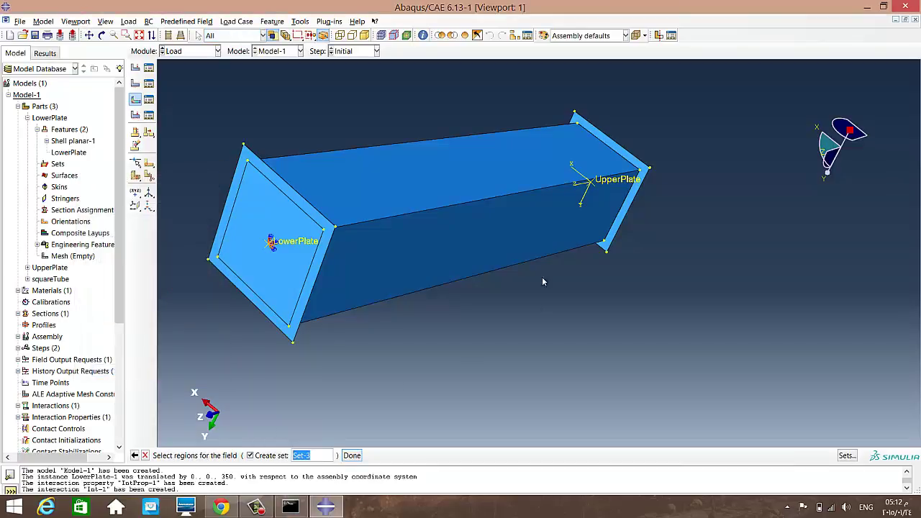
pyautogui.click(636, 180)
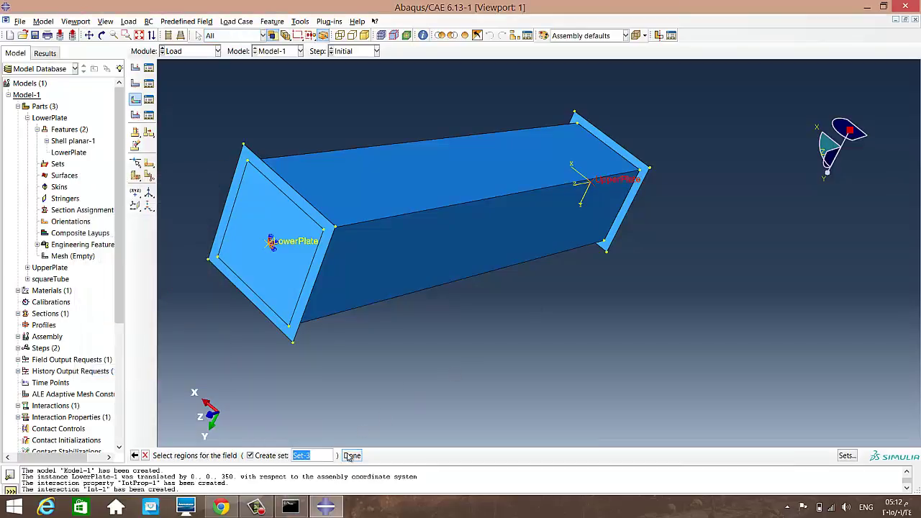
pyautogui.click(352, 454)
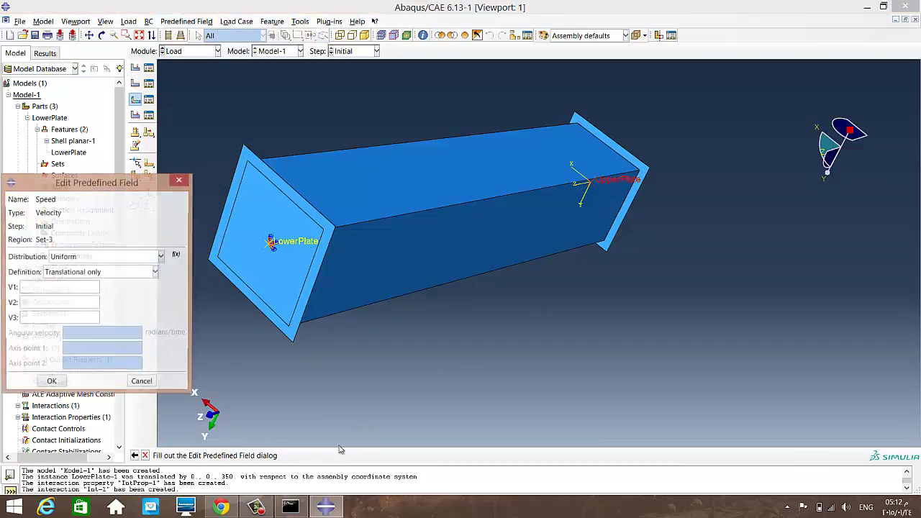
# Set the Speed field's velocity to V1 = 0, V2 = 0 and V3 = 15600 and finish it.
pyautogui.click(50, 291)
pyautogui.write('0')
pyautogui.click(49, 303)
pyautogui.write('0')
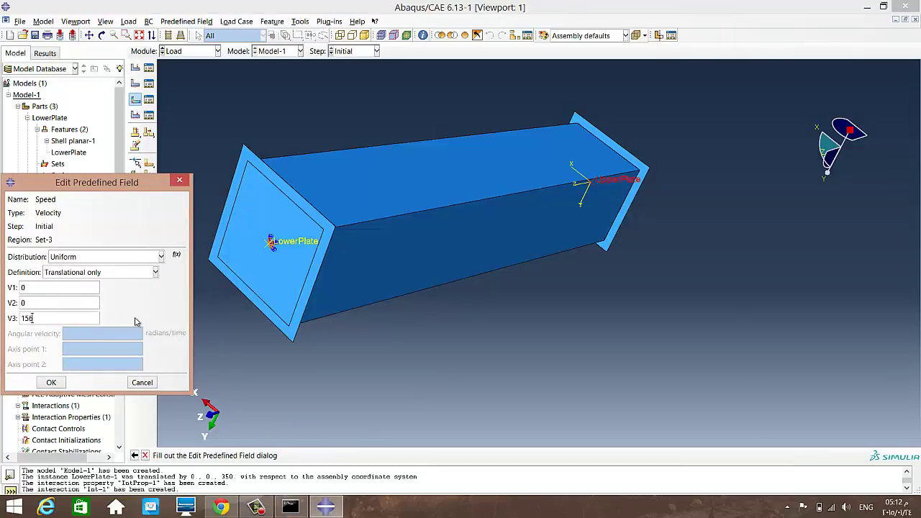
pyautogui.write('15600')
pyautogui.click(53, 383)
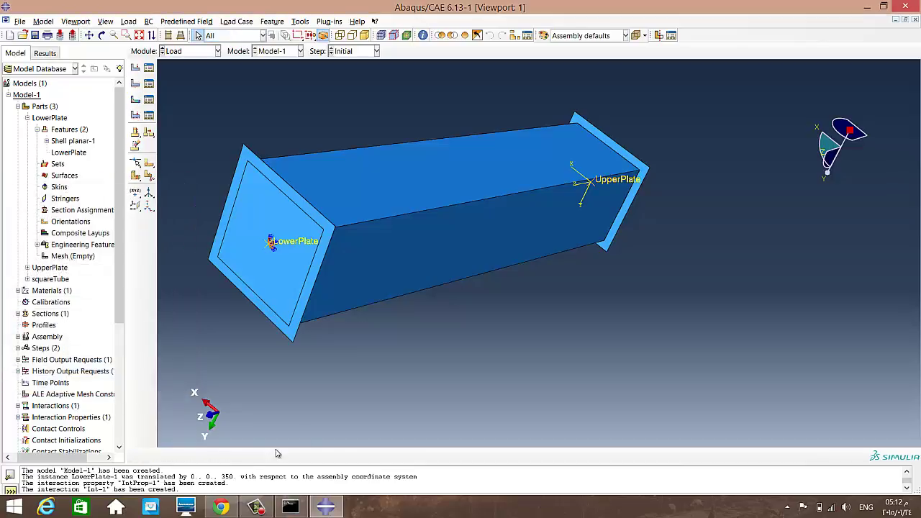
# Switch to the Mesh module and try to assign an element type to the assembly's part instances.
pyautogui.click(216, 52)
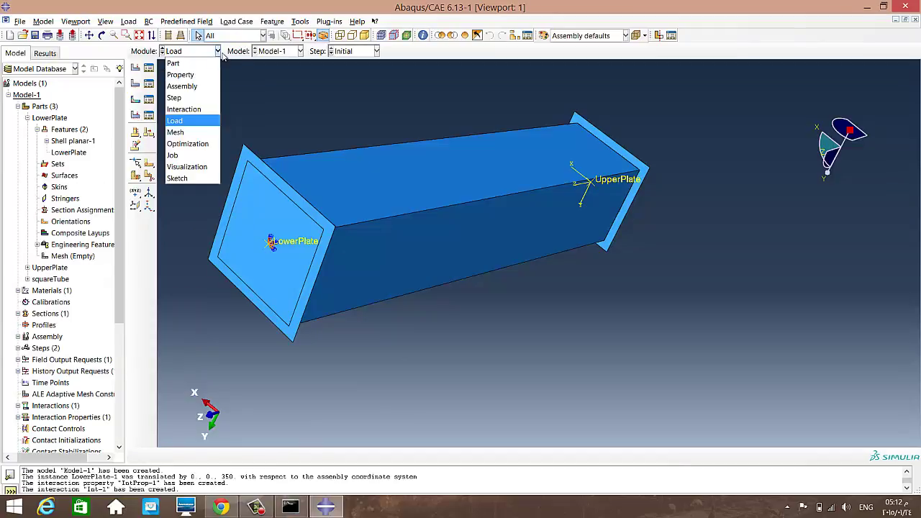
pyautogui.click(198, 132)
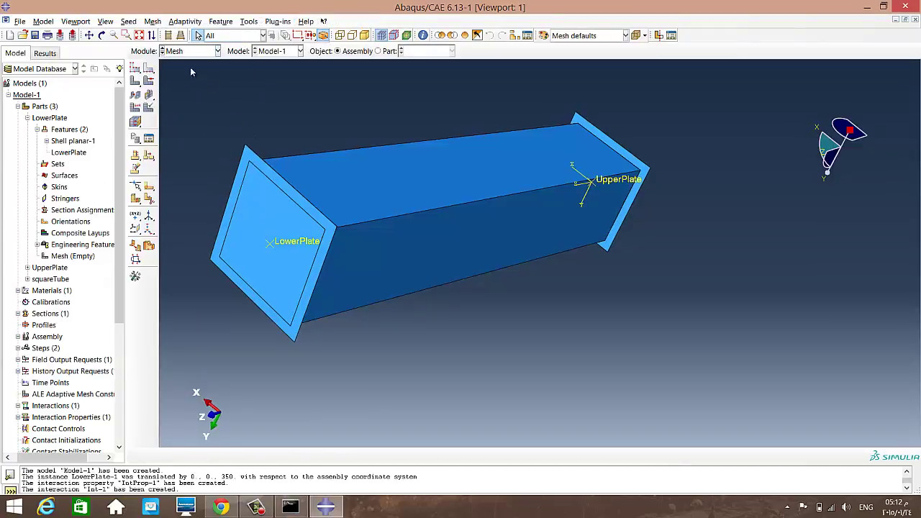
pyautogui.click(153, 21)
pyautogui.click(183, 59)
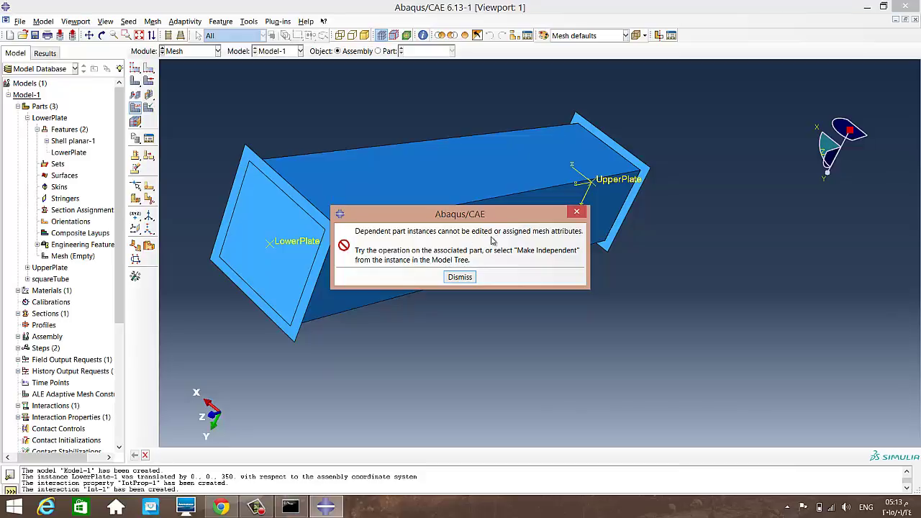
pyautogui.click(460, 277)
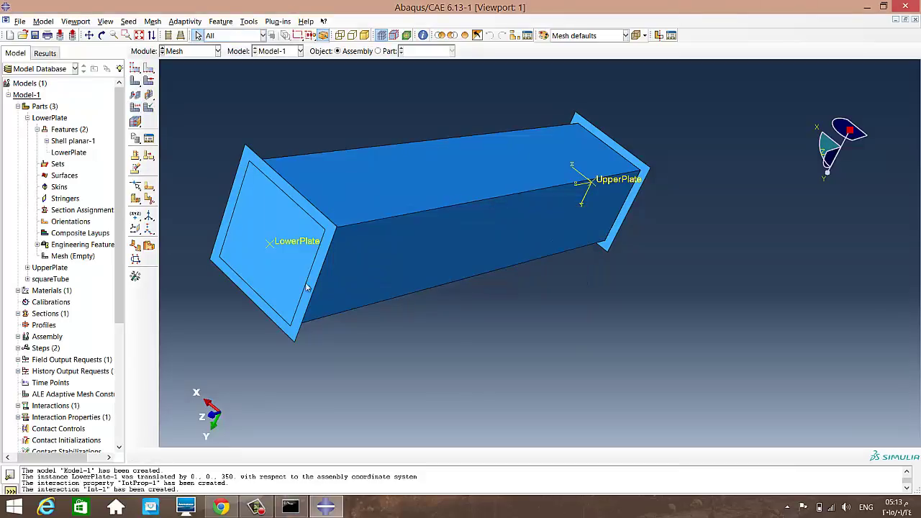
# Make the assembly instances LowerPlate-1, squareTube-1 and UpperPlate-1 independent.
pyautogui.click(27, 118)
pyautogui.click(17, 105)
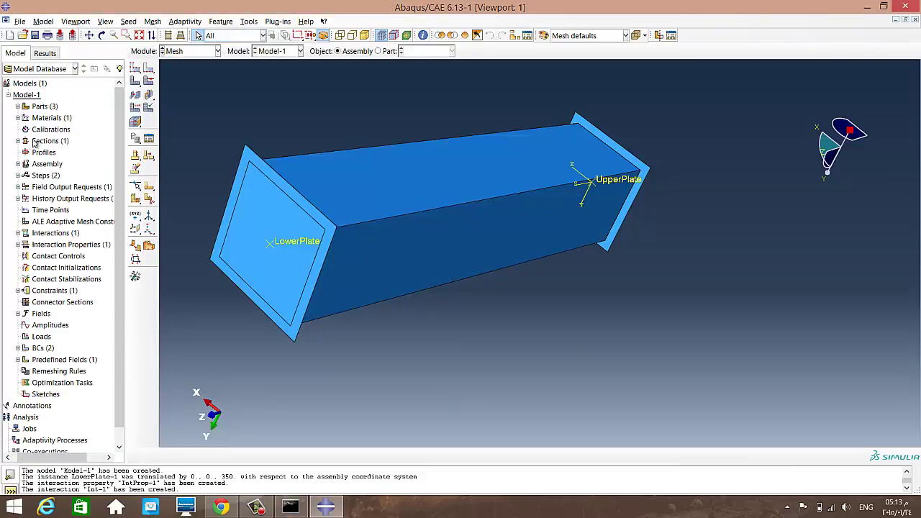
pyautogui.click(17, 165)
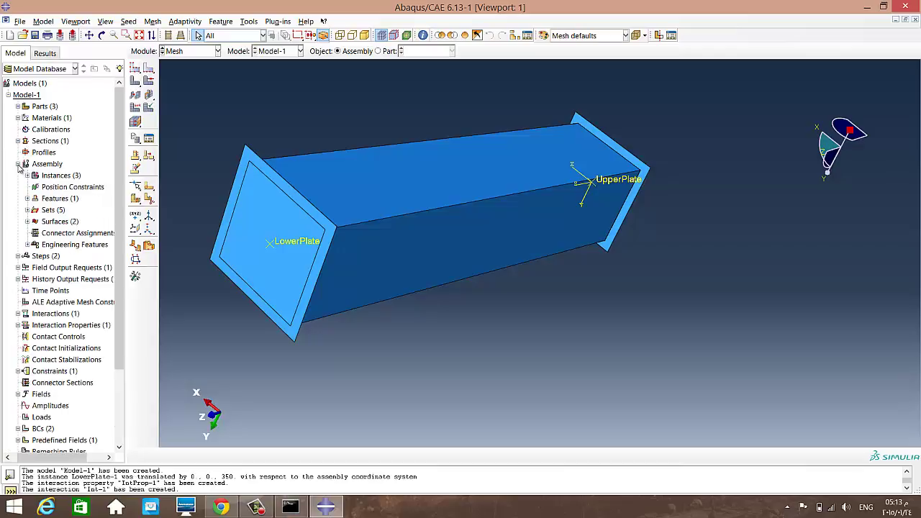
pyautogui.click(26, 176)
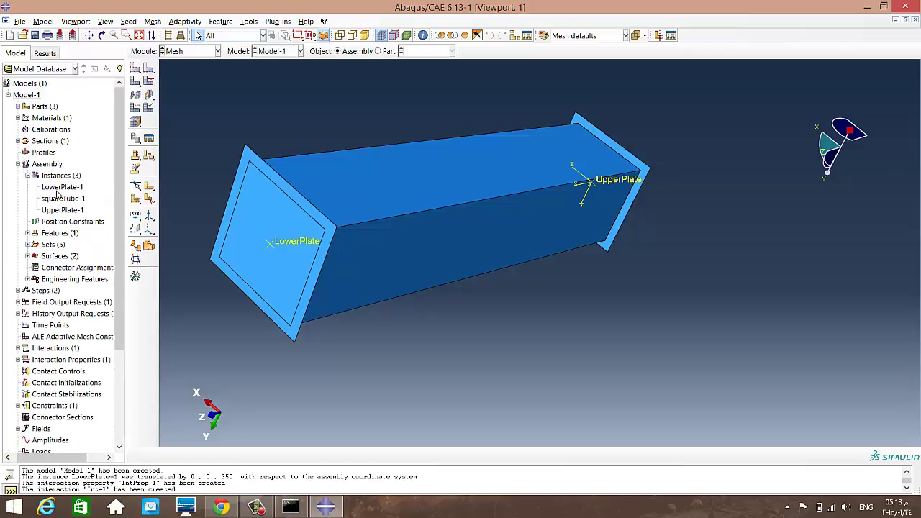
pyautogui.click(61, 188)
pyautogui.rightClick(67, 189)
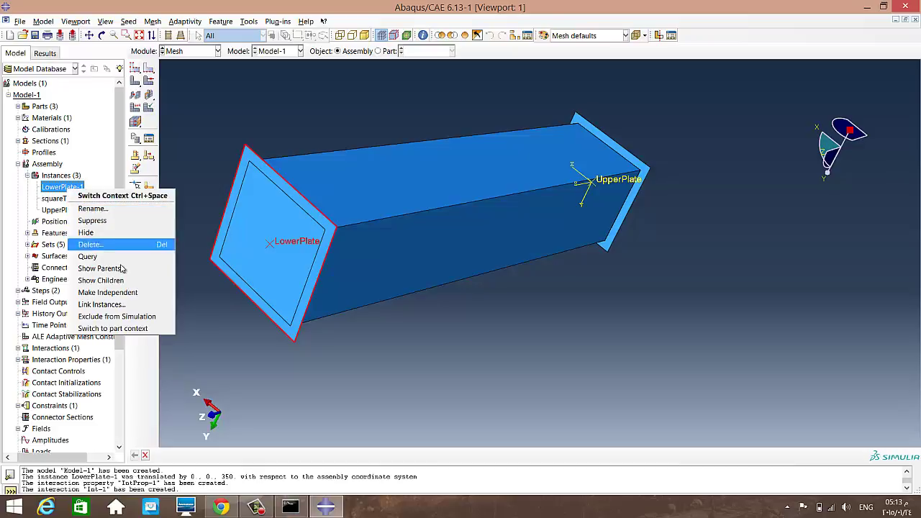
pyautogui.click(108, 292)
pyautogui.rightClick(67, 204)
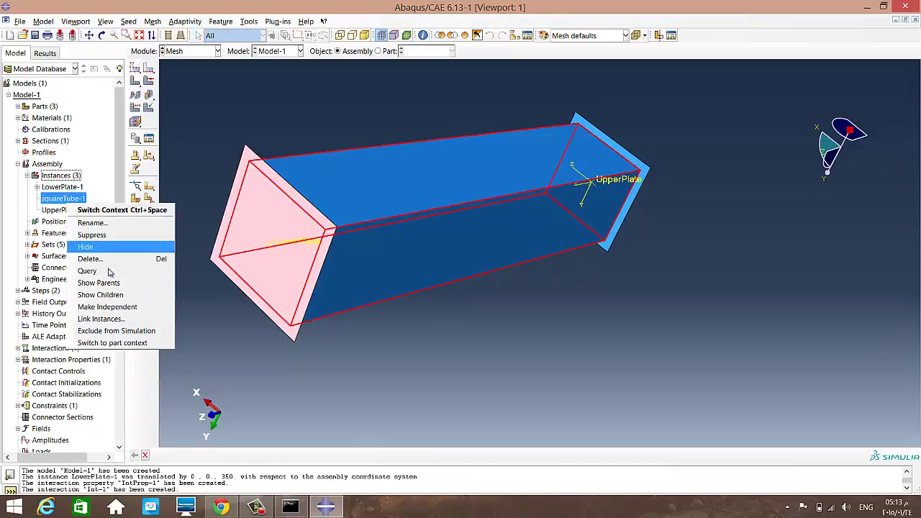
pyautogui.click(108, 307)
pyautogui.rightClick(63, 209)
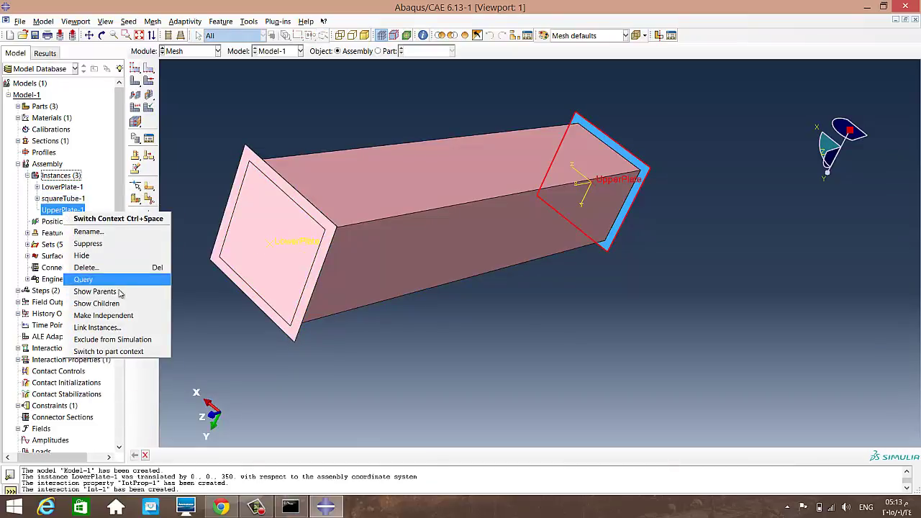
pyautogui.click(103, 315)
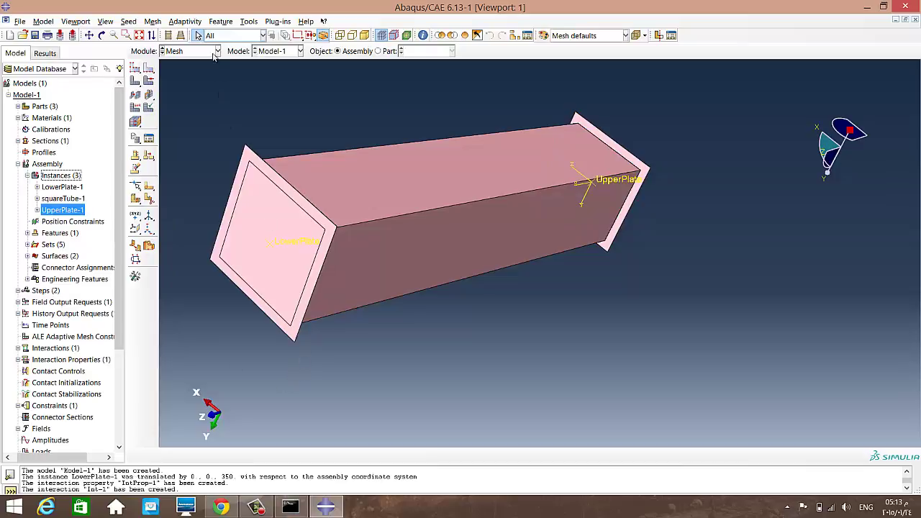
# Assign linear, reduced-integration Shell elements from the Standard library to all faces of the square tube.
pyautogui.click(153, 21)
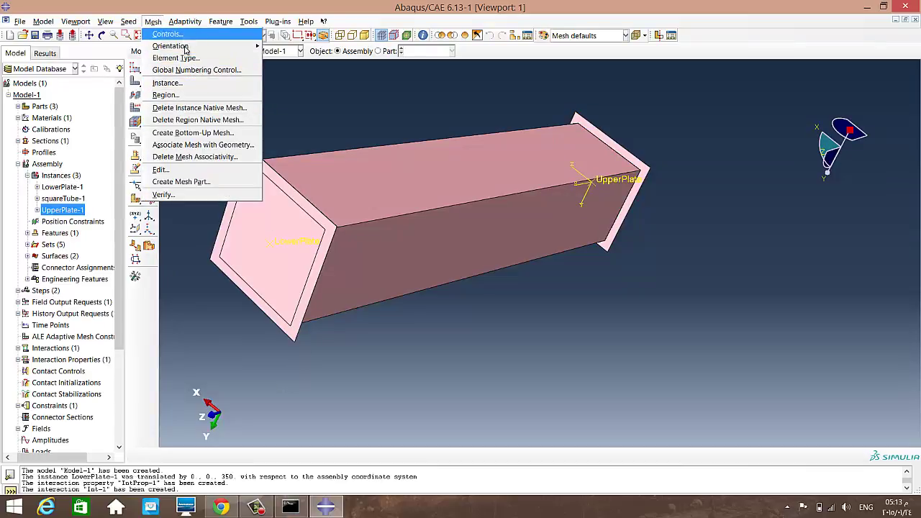
pyautogui.click(177, 58)
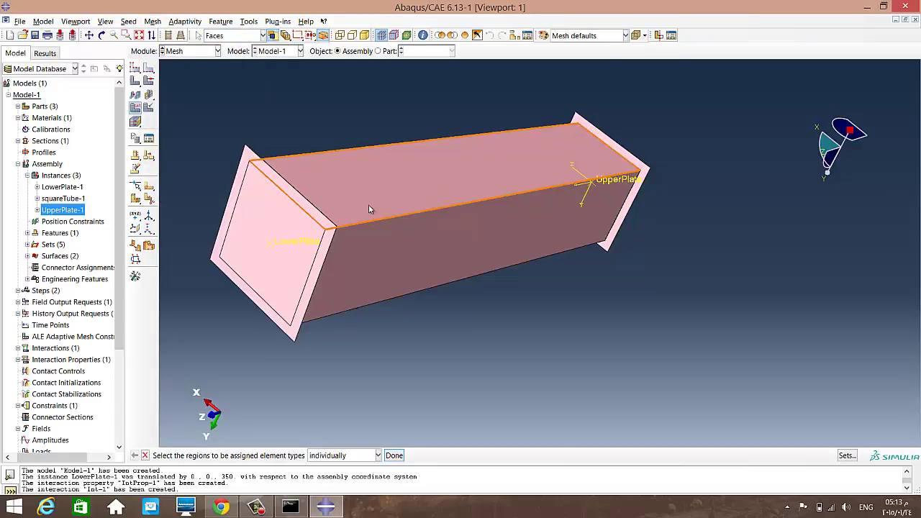
pyautogui.moveTo(358, 128); pyautogui.dragTo(431, 281)
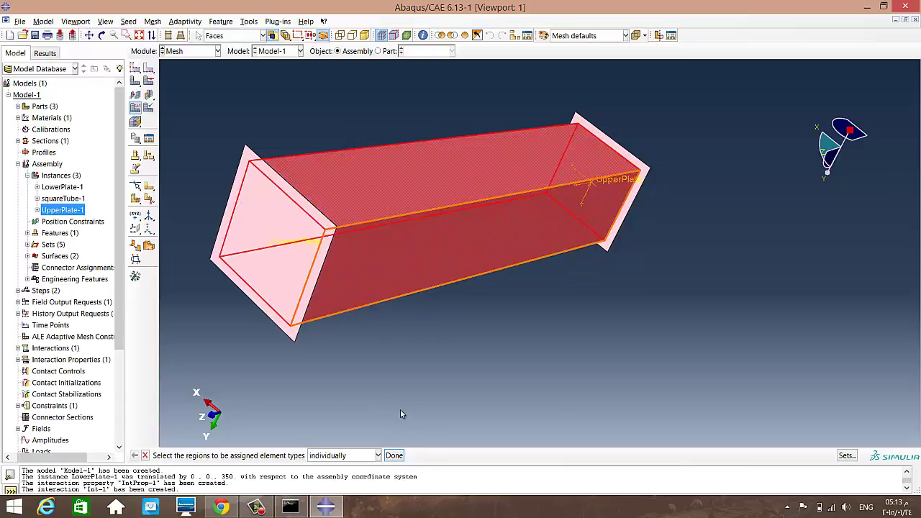
pyautogui.press('F3')
pyautogui.moveTo(432, 306); pyautogui.dragTo(315, 411)
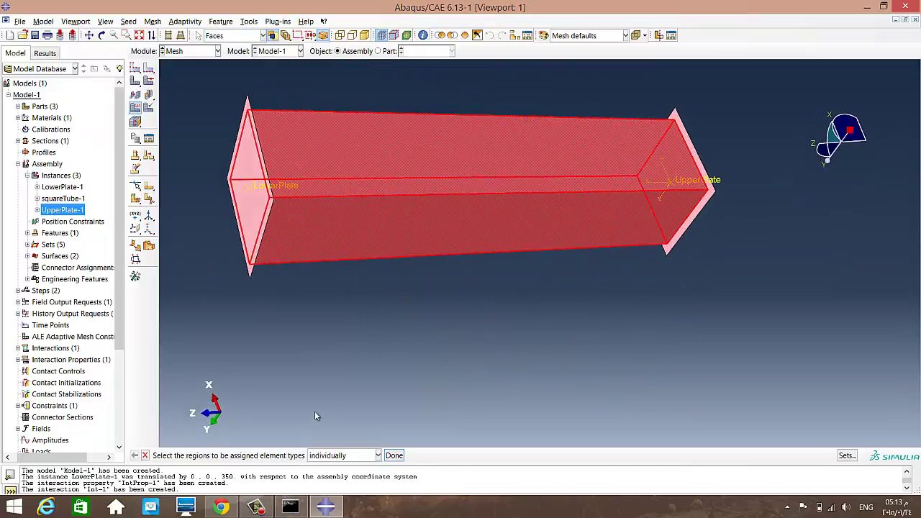
pyautogui.click(394, 456)
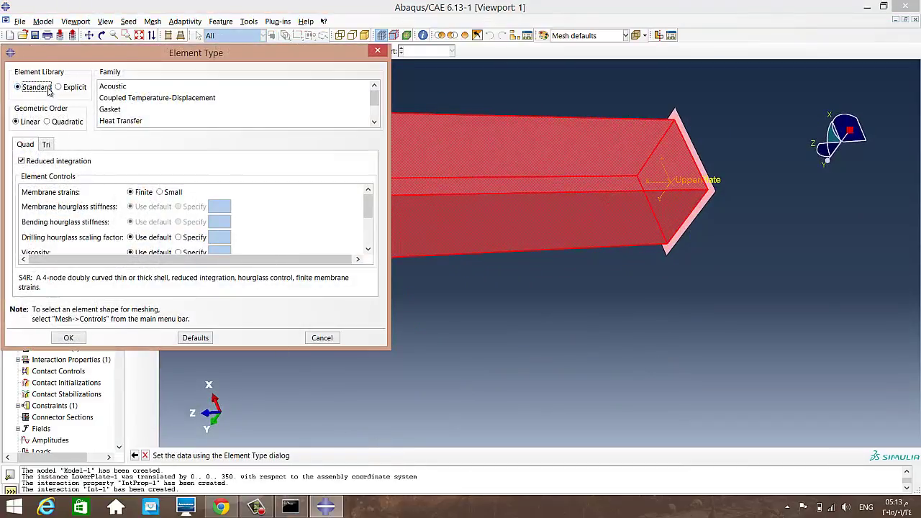
pyautogui.scroll(-1, 137, 120)
pyautogui.click(144, 121)
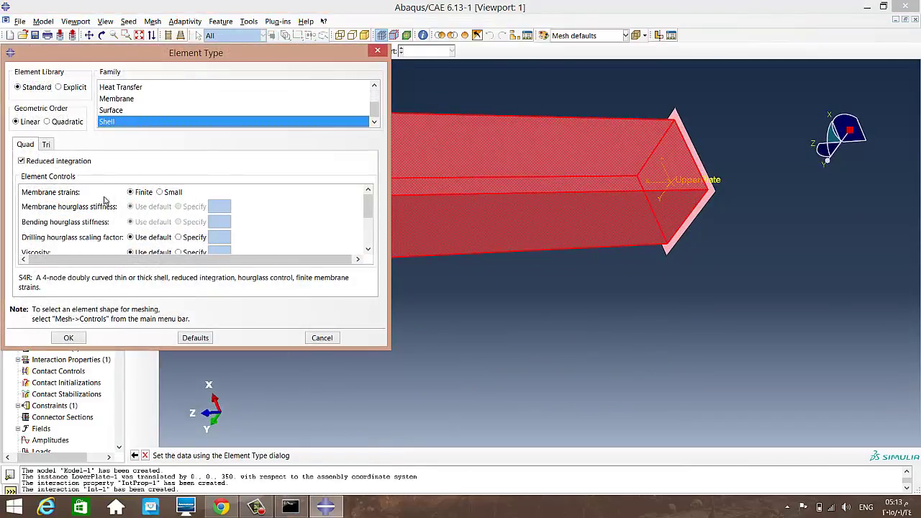
pyautogui.scroll(-3, 111, 209)
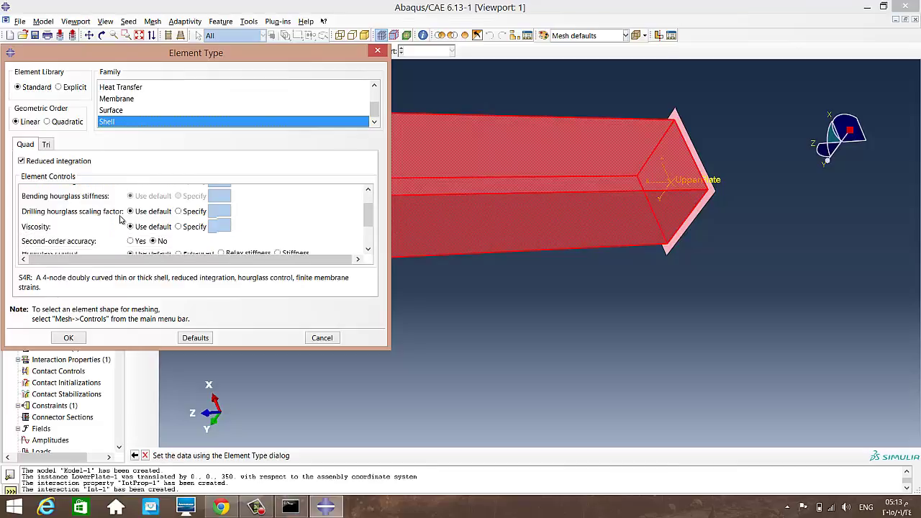
pyautogui.scroll(-1, 121, 219)
pyautogui.click(69, 338)
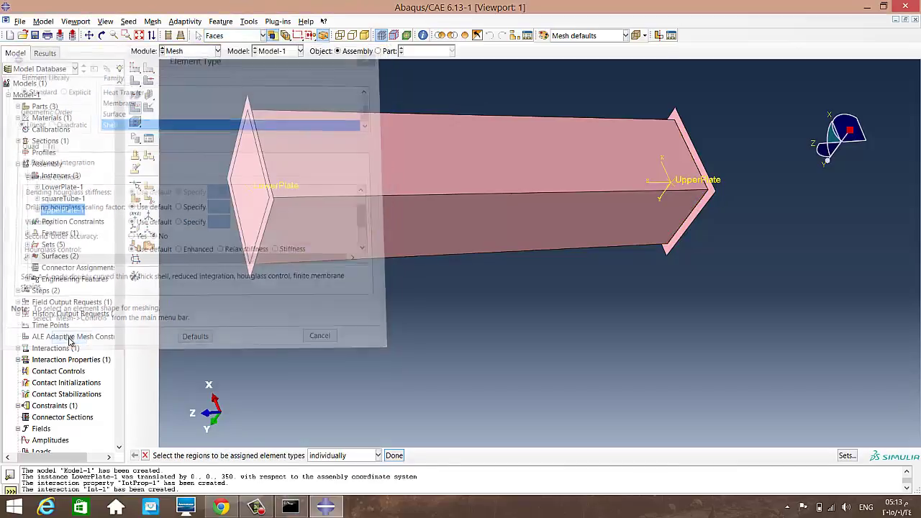
pyautogui.click(394, 456)
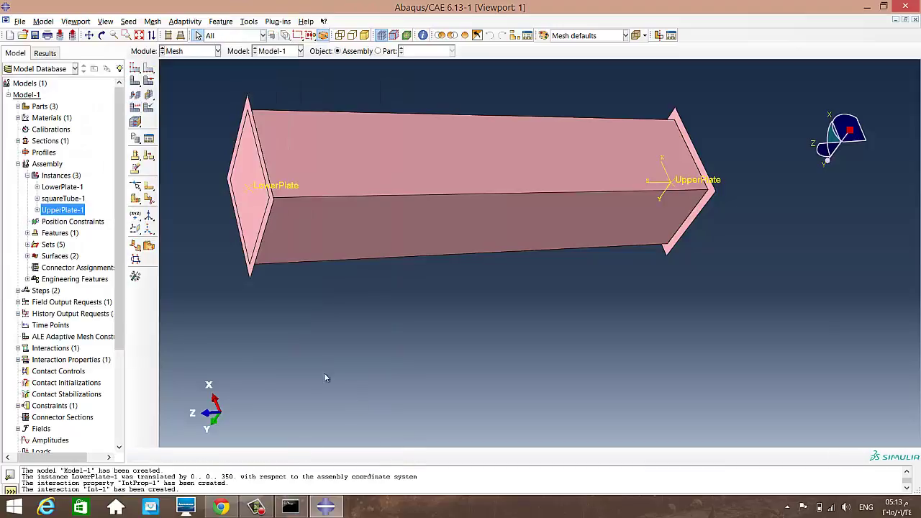
# Seed the square tube instance with an approximate global size of 5.
pyautogui.click(134, 67)
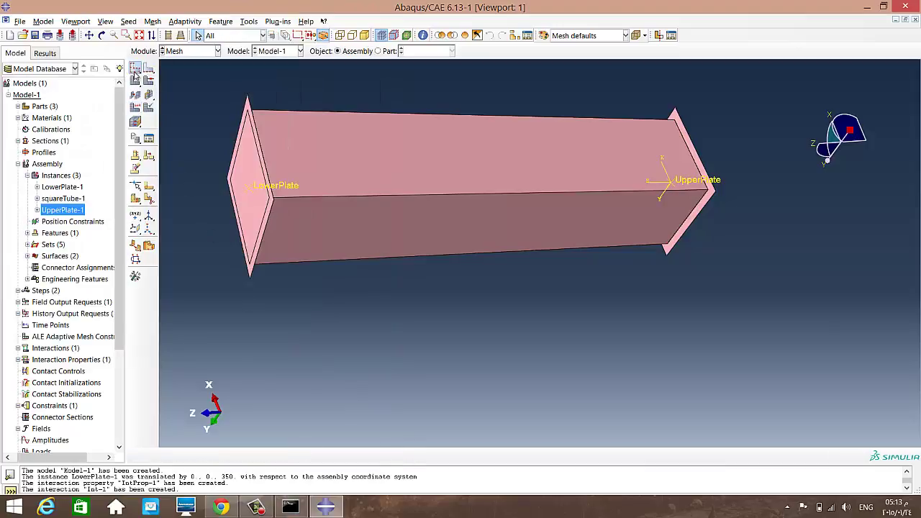
pyautogui.click(383, 167)
pyautogui.click(334, 455)
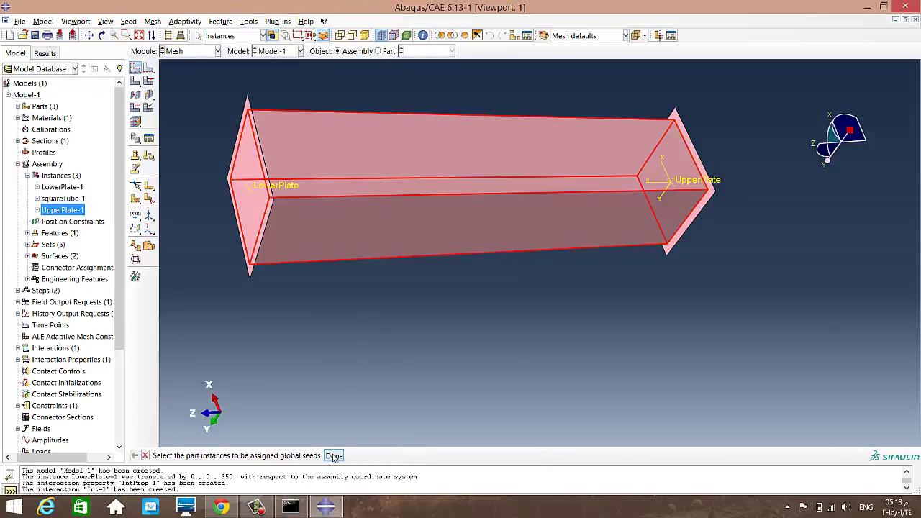
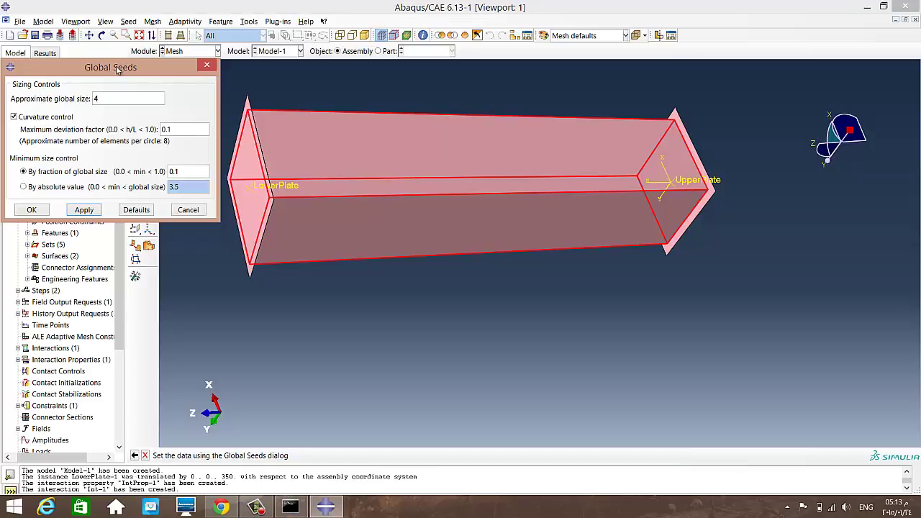
pyautogui.moveTo(118, 68); pyautogui.dragTo(209, 115)
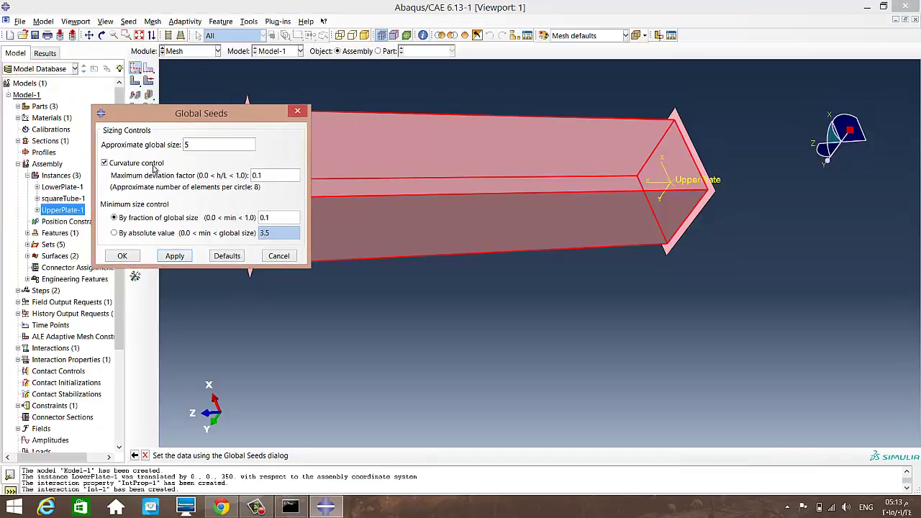
pyautogui.click(123, 256)
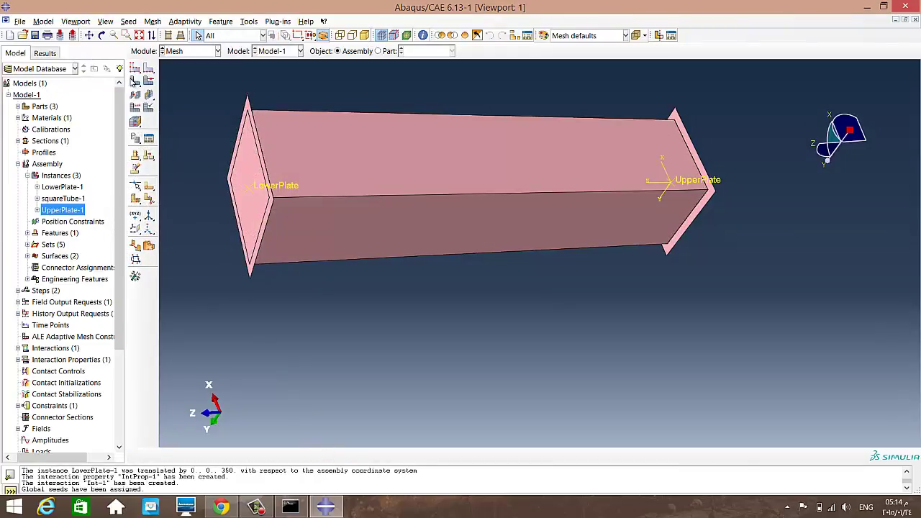
# Mesh the square tube instance and finish the meshing command.
pyautogui.click(134, 81)
pyautogui.click(337, 170)
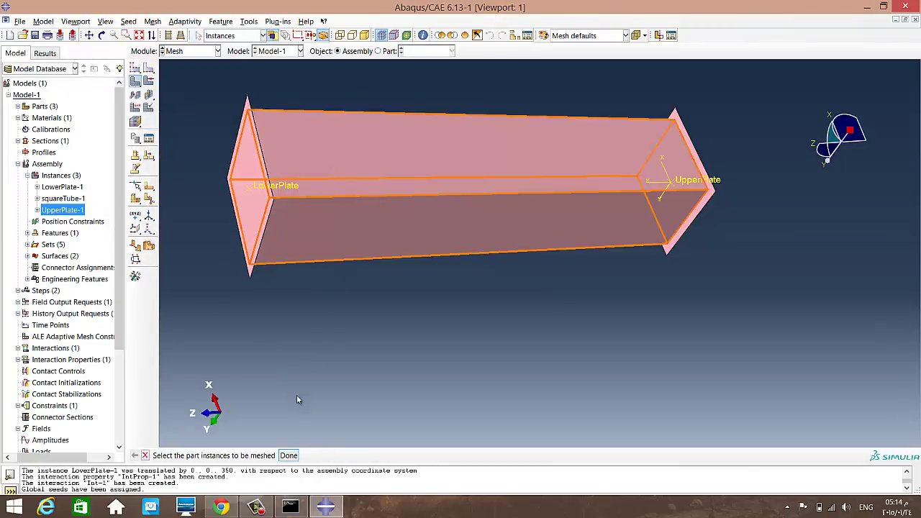
pyautogui.click(289, 455)
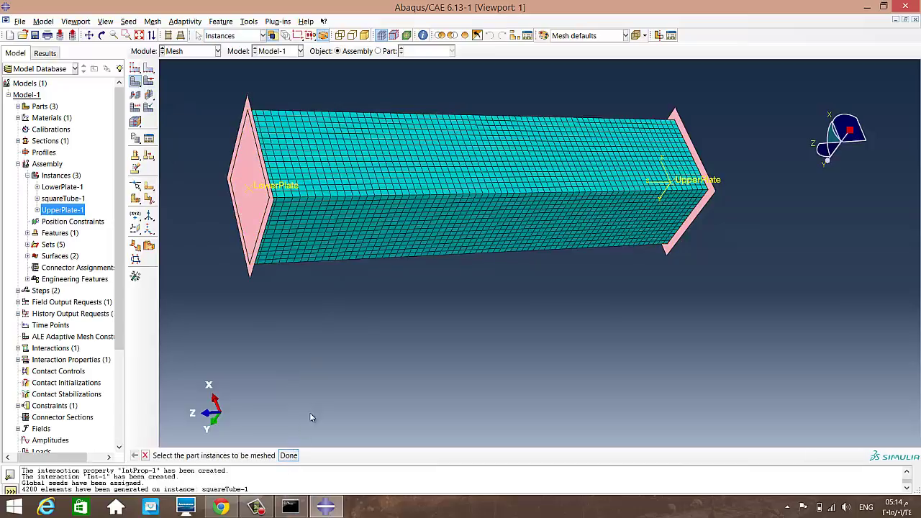
pyautogui.click(291, 456)
# Seed the lower and upper plate instances together with an approximate global size of 9.
pyautogui.click(135, 67)
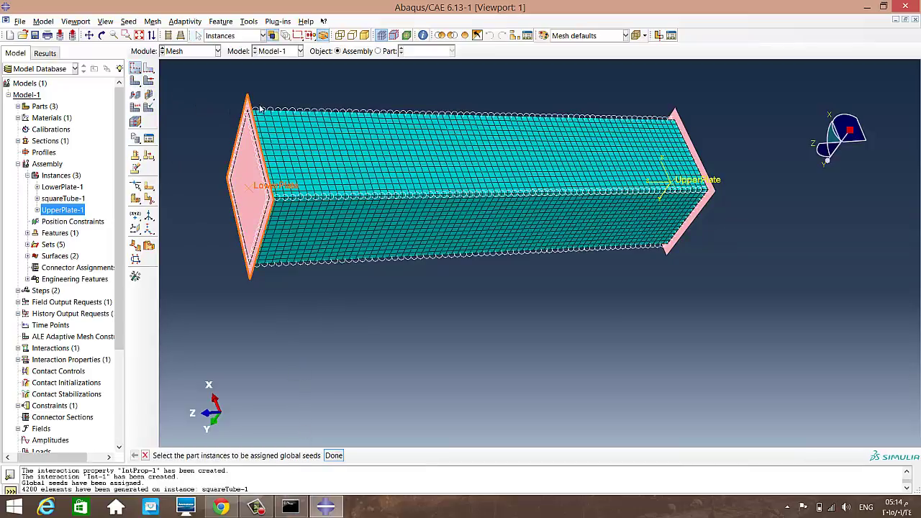
pyautogui.click(675, 113)
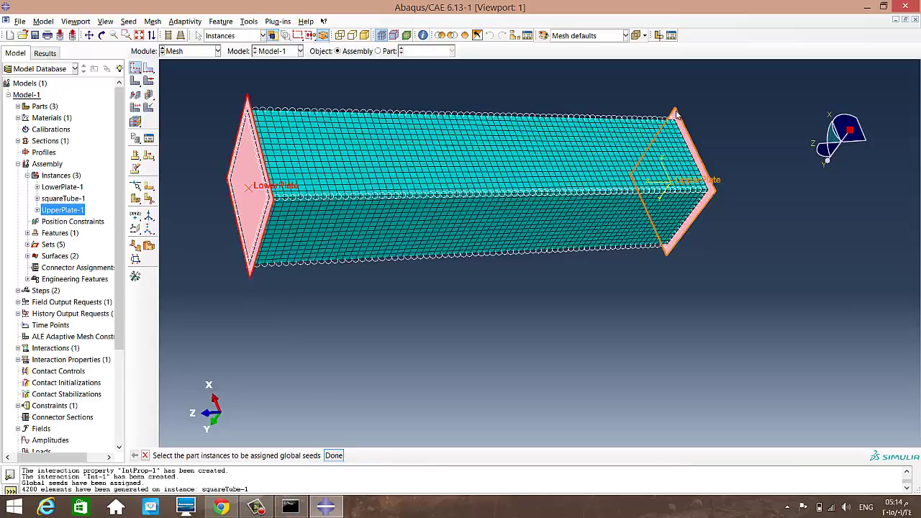
pyautogui.keyDown('shift'); pyautogui.click(675, 113); pyautogui.keyUp('shift')
pyautogui.click(333, 455)
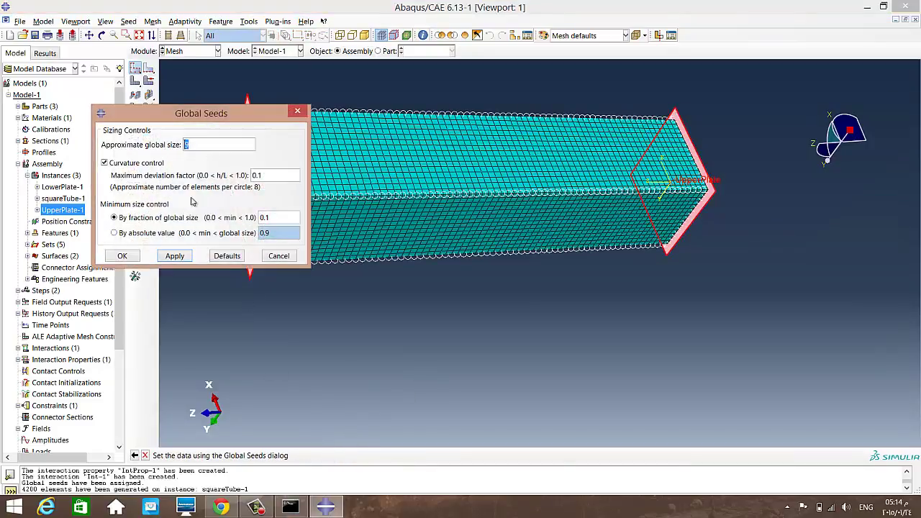
pyautogui.click(123, 255)
pyautogui.click(334, 456)
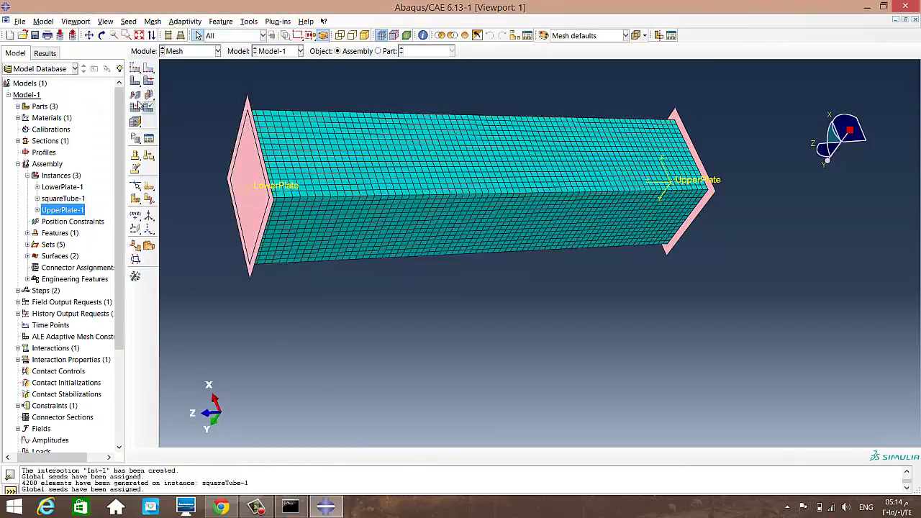
# Mesh the lower and upper plate instances together.
pyautogui.click(135, 80)
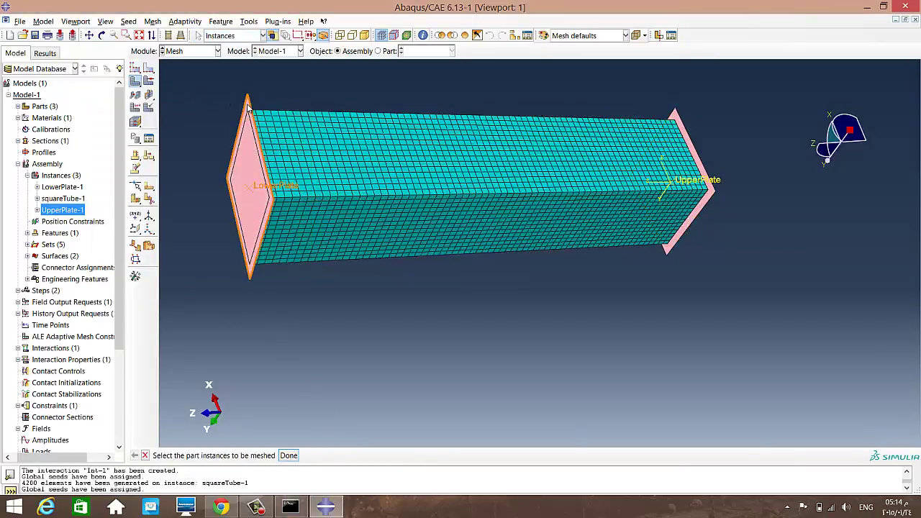
pyautogui.click(247, 110)
pyautogui.click(679, 128)
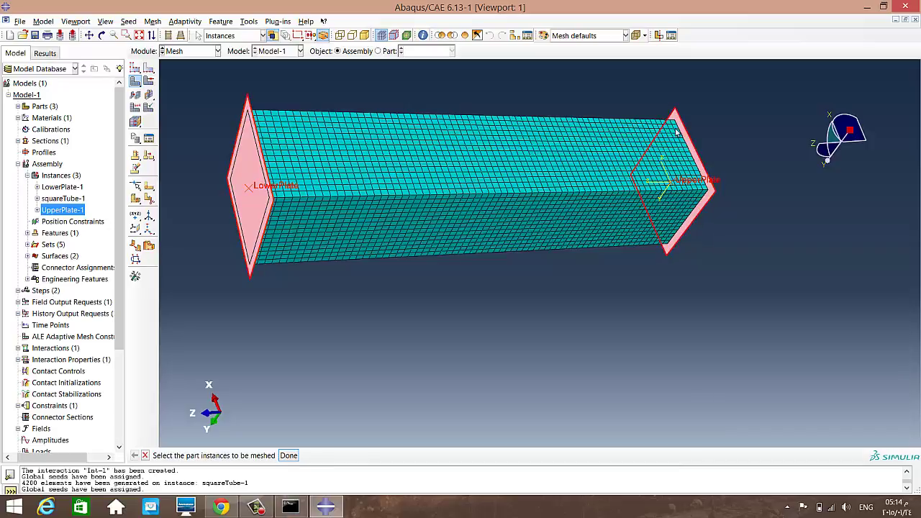
pyautogui.click(292, 457)
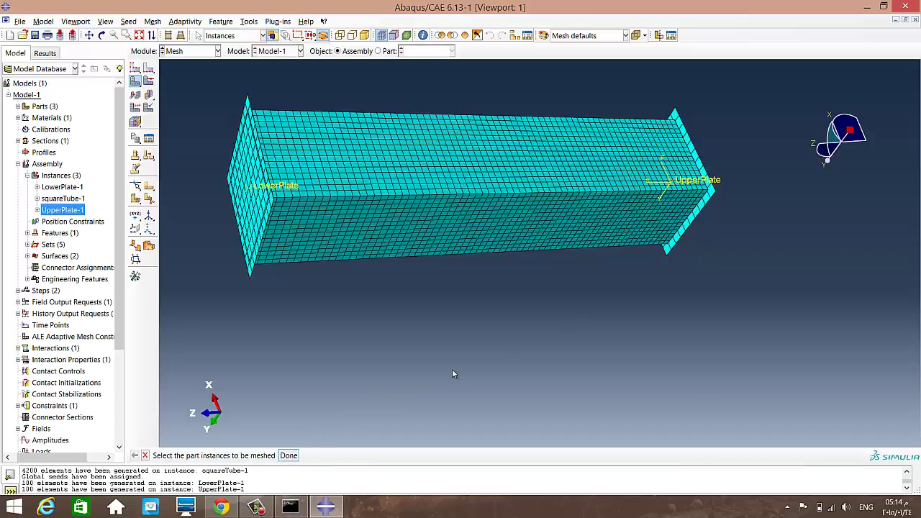
pyautogui.scroll(-2, 452, 371)
pyautogui.click(291, 457)
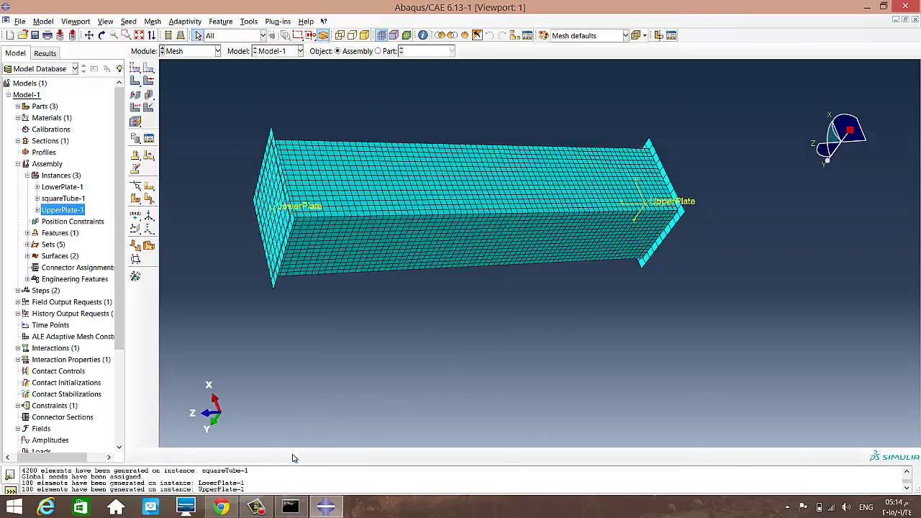
# Switch to the Job module and create a full-analysis job named SqTubeTrial1 from Model-1 with the default settings.
pyautogui.click(193, 51)
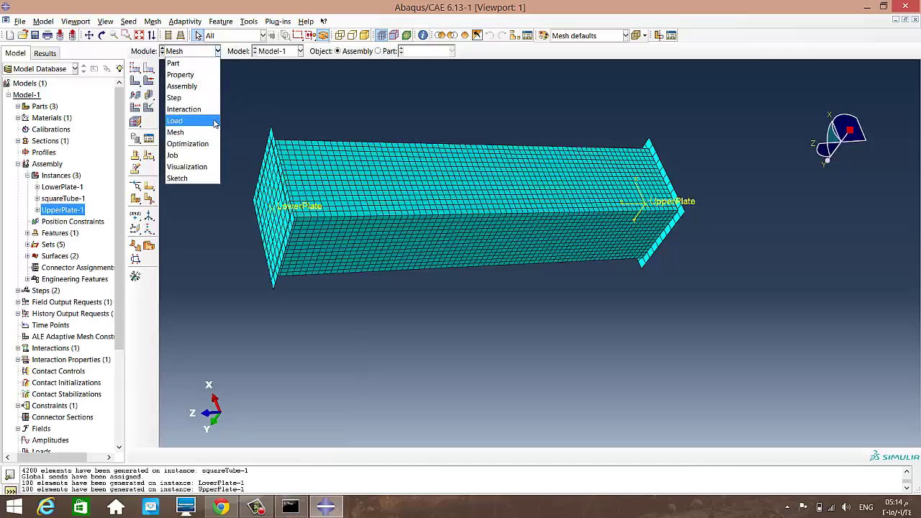
pyautogui.click(201, 157)
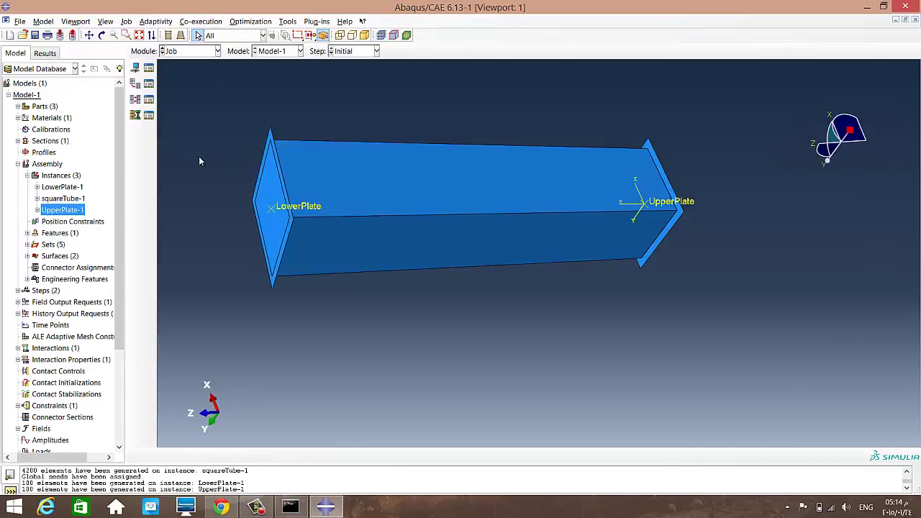
pyautogui.click(149, 69)
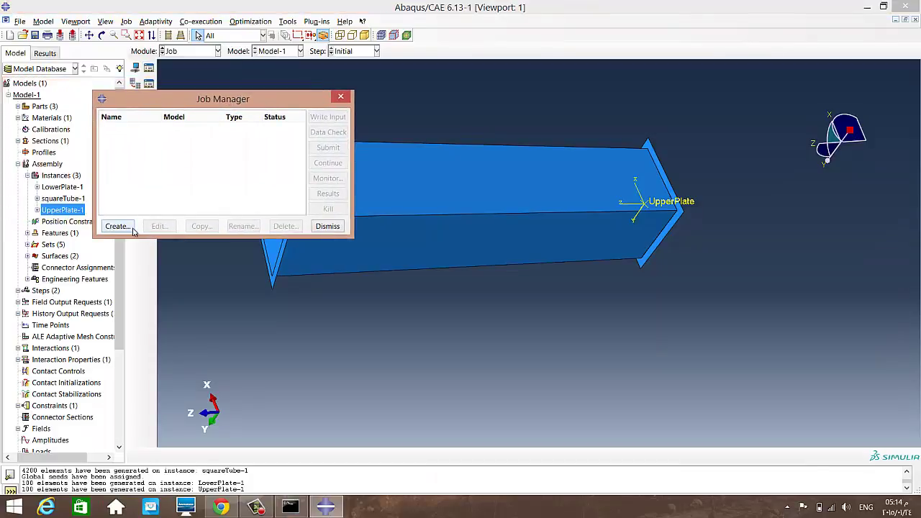
pyautogui.click(118, 226)
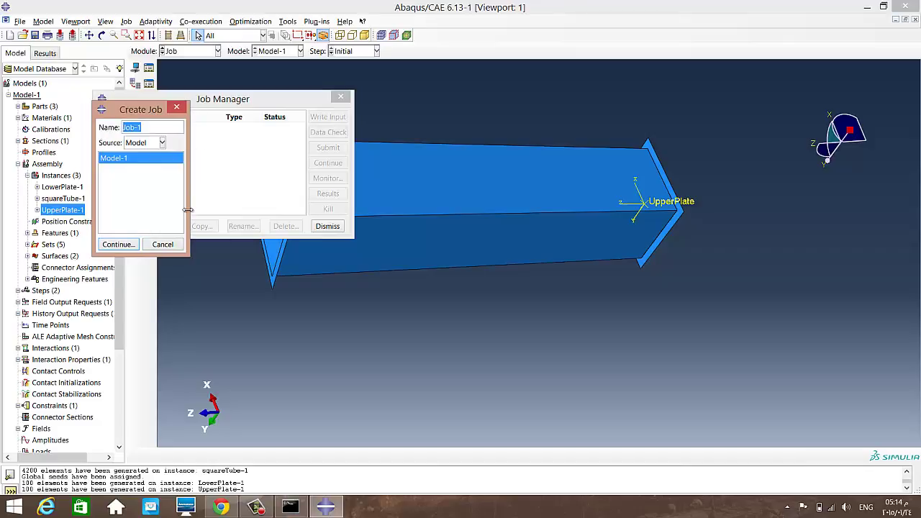
pyautogui.write('Squ')
pyautogui.press('BackSpace')
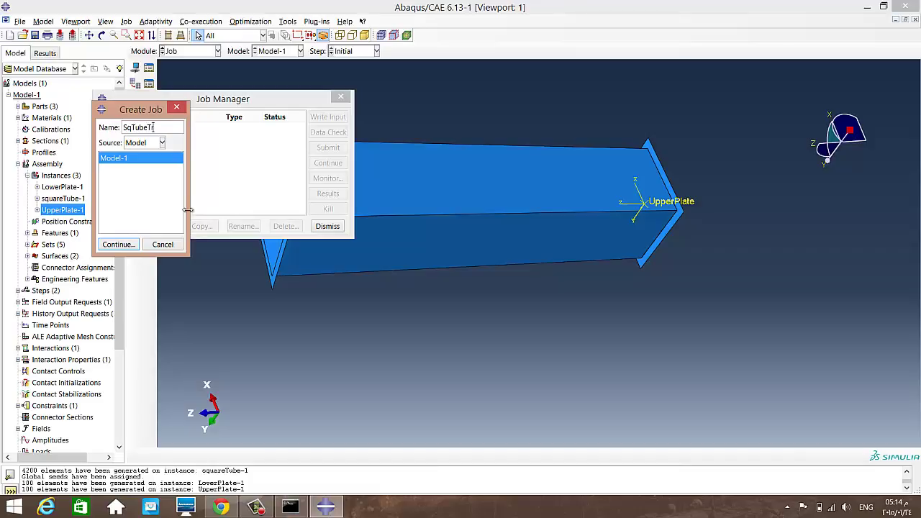
pyautogui.write('TubeTrial1')
pyautogui.click(119, 244)
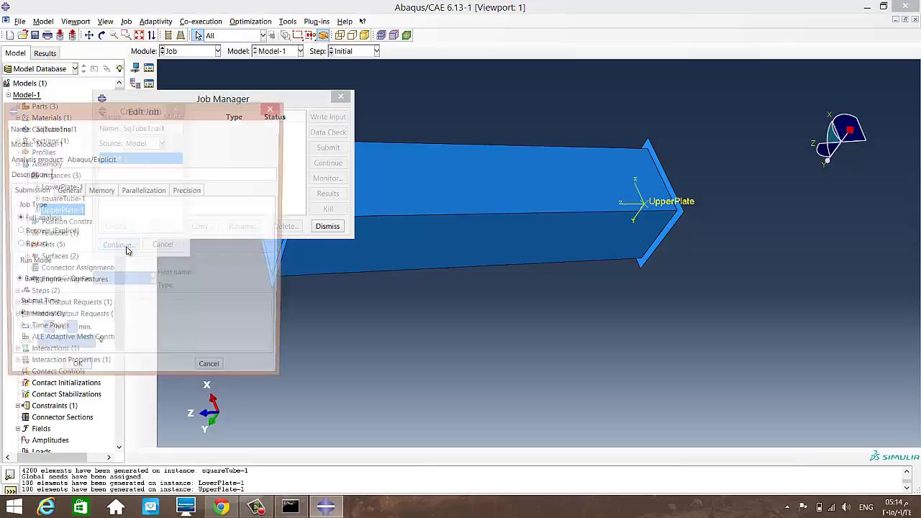
pyautogui.click(75, 371)
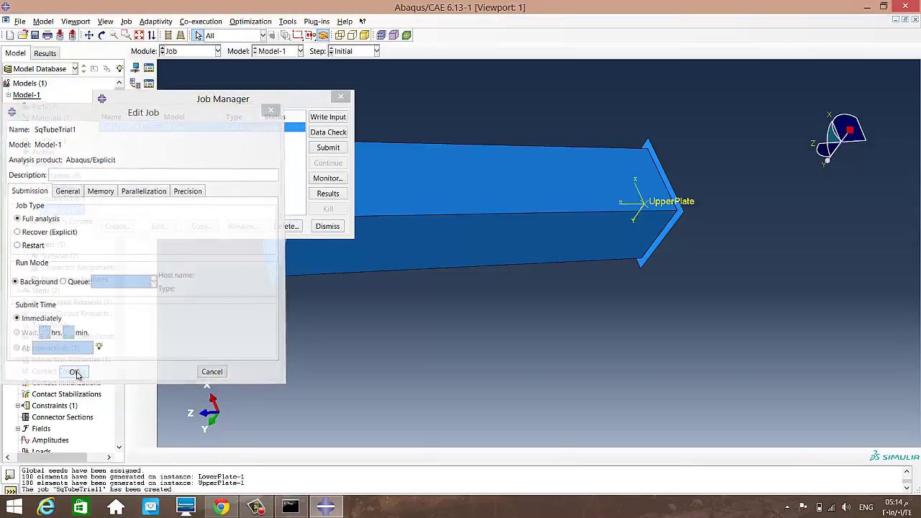
# Submit the SqTubeTrial1 job and open its monitor beside the job manager.
pyautogui.click(330, 149)
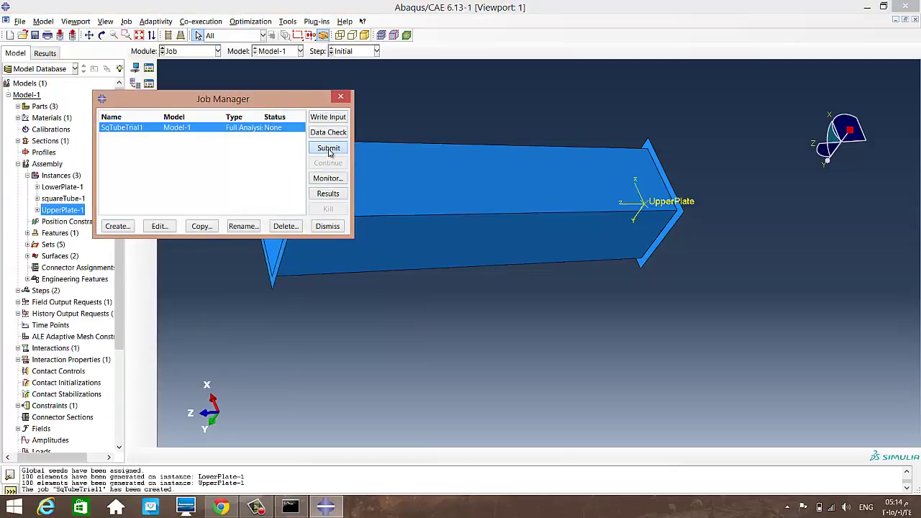
pyautogui.click(329, 149)
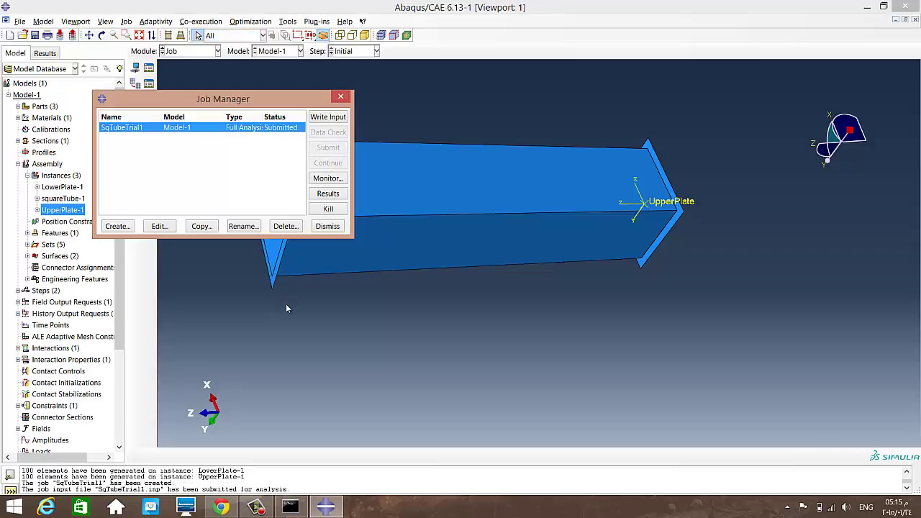
pyautogui.click(328, 178)
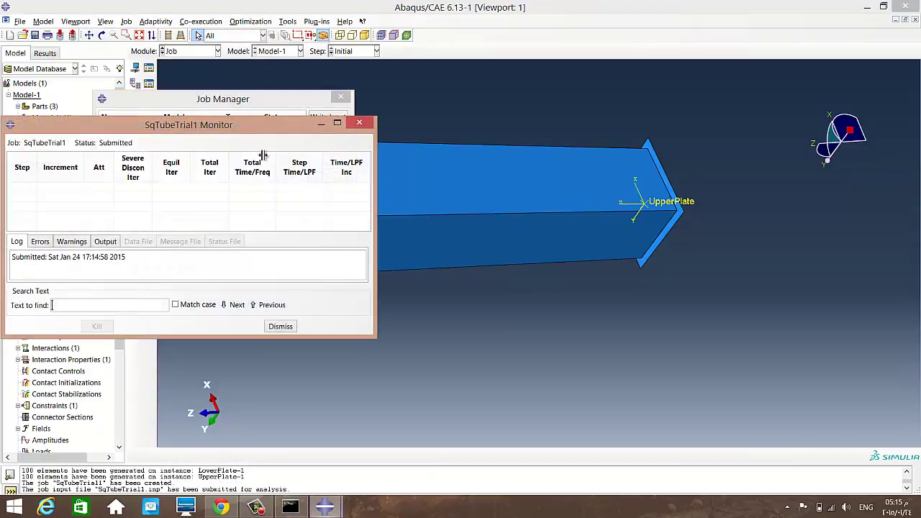
pyautogui.moveTo(243, 124); pyautogui.dragTo(603, 117)
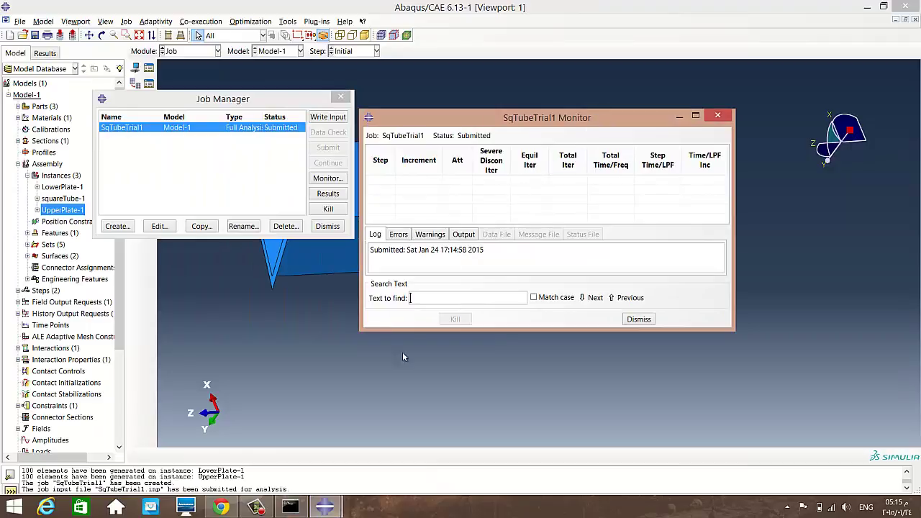
pyautogui.moveTo(255, 506)
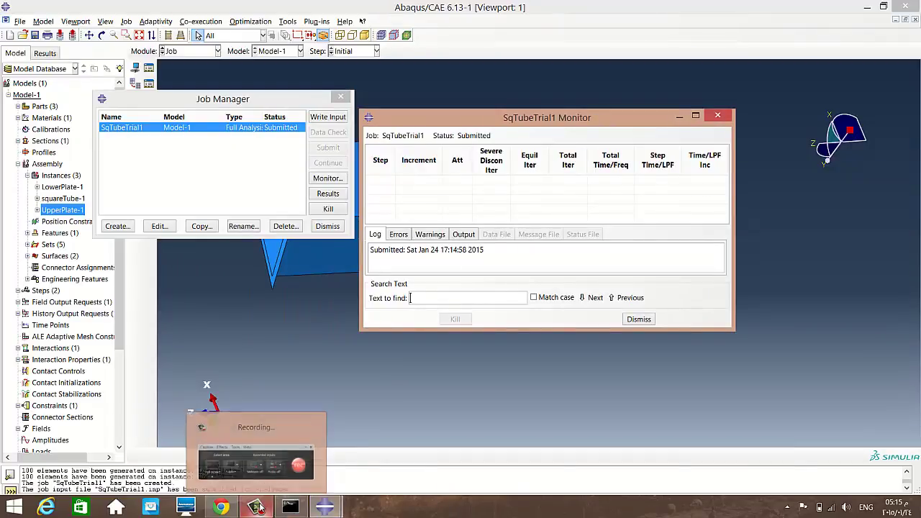
pyautogui.click(310, 461)
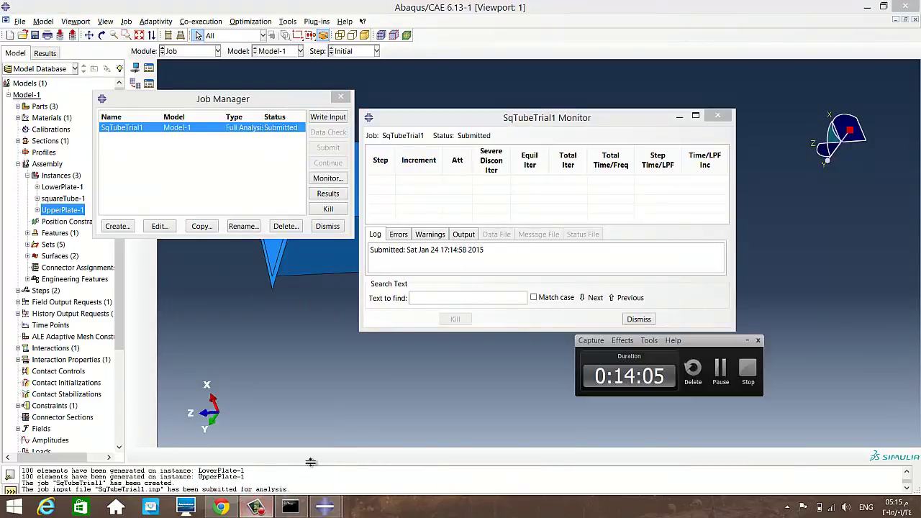
pyautogui.click(718, 385)
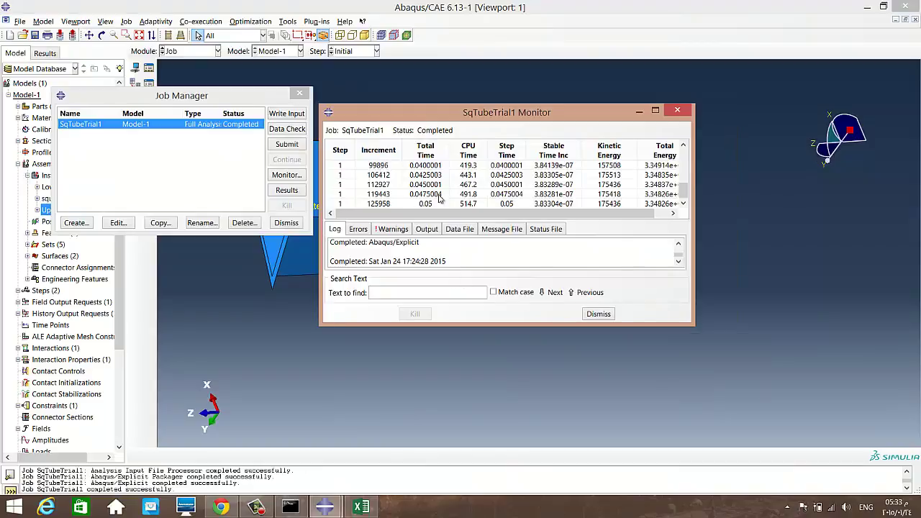
# Dismiss the SqTubeTrial1 monitor and open the completed job's results in the Visualization module.
pyautogui.moveTo(374, 262); pyautogui.dragTo(328, 262)
pyautogui.click(382, 263)
pyautogui.click(598, 313)
pyautogui.moveTo(223, 90); pyautogui.dragTo(507, 83)
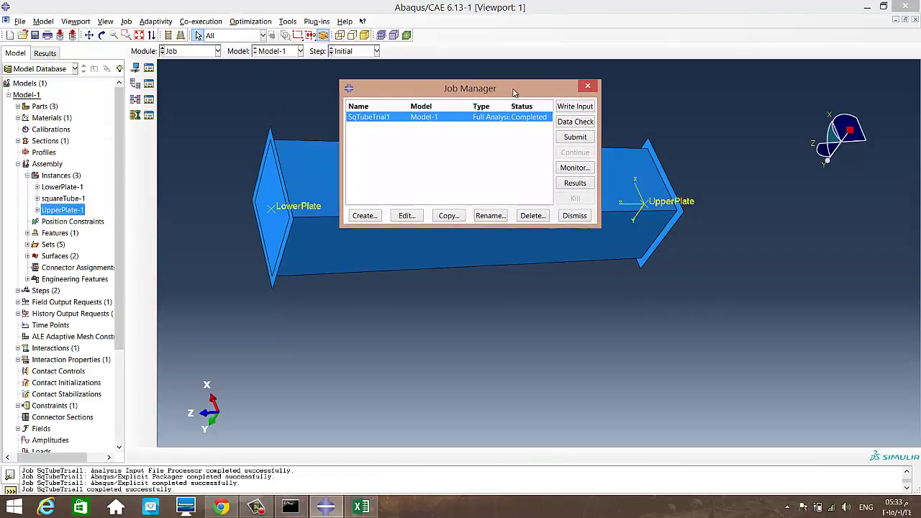
pyautogui.click(568, 184)
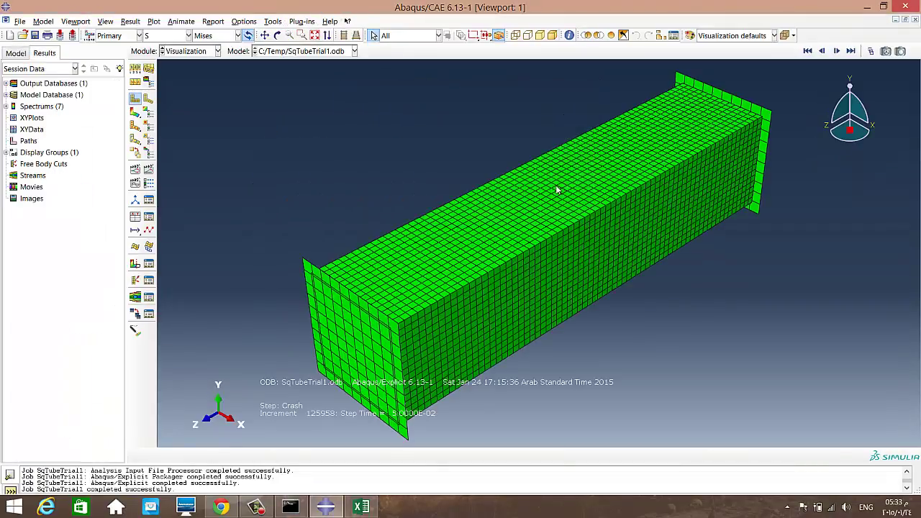
# Plot Mises stress contours on the deformed tube and step back and forth through the crash frames.
pyautogui.click(140, 116)
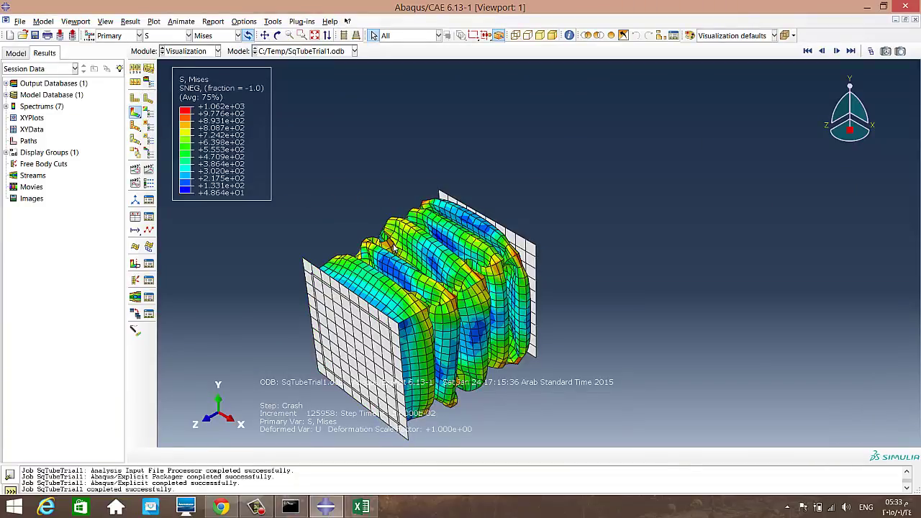
pyautogui.click(822, 51)
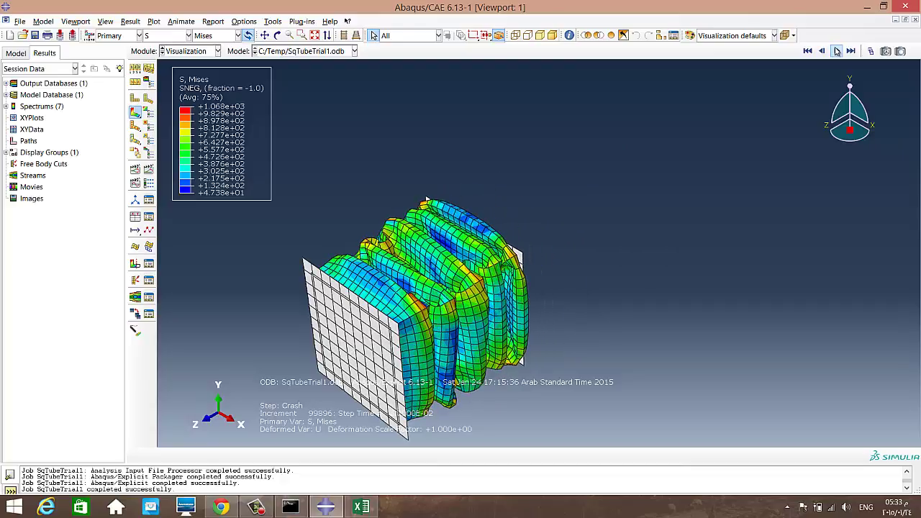
pyautogui.click(837, 50)
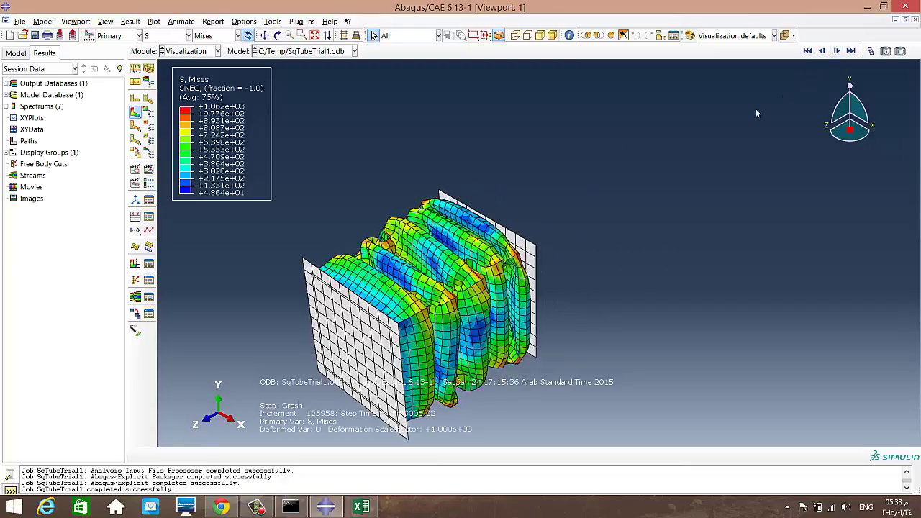
pyautogui.keyDown('ctrl'); pyautogui.keyDown('alt'); pyautogui.moveTo(638, 242); pyautogui.dragTo(630, 189); pyautogui.keyUp('alt'); pyautogui.keyUp('ctrl')
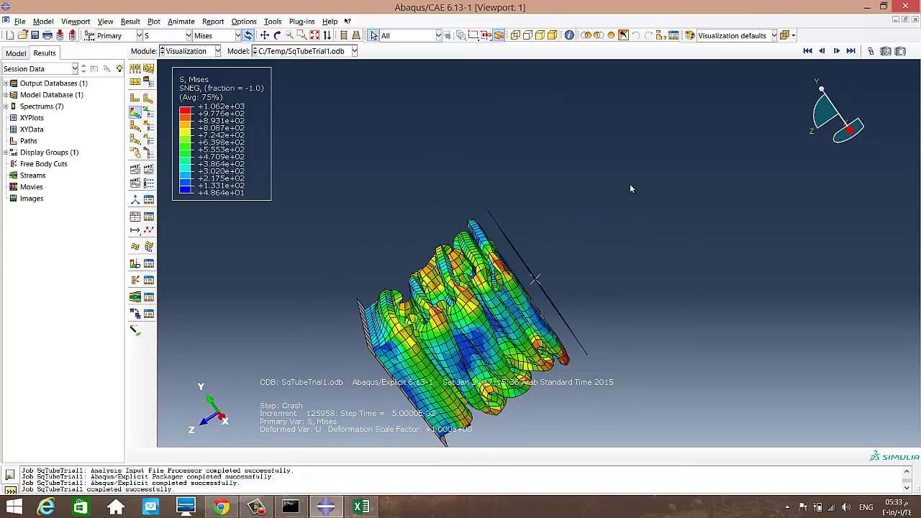
pyautogui.click(807, 50)
pyautogui.click(837, 51)
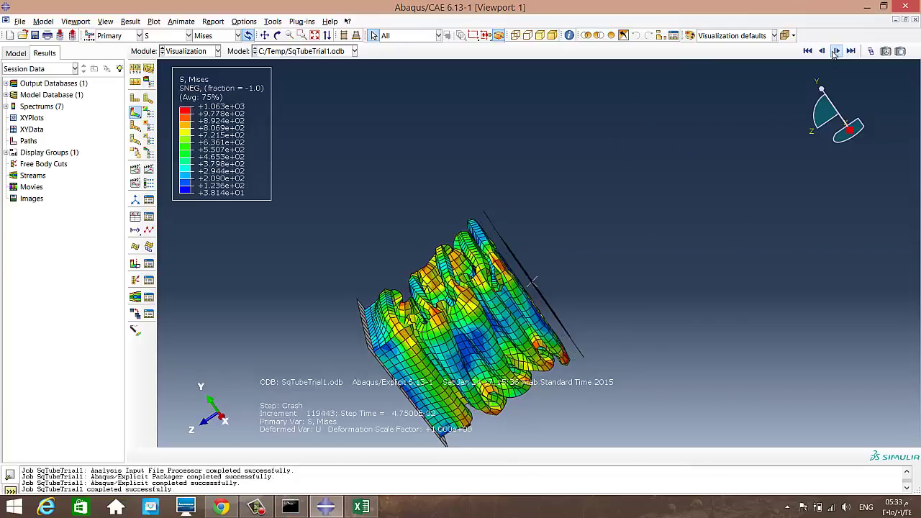
# Plot the deformed shape of the tube and animate its crushing as a time history.
pyautogui.click(135, 98)
pyautogui.click(135, 170)
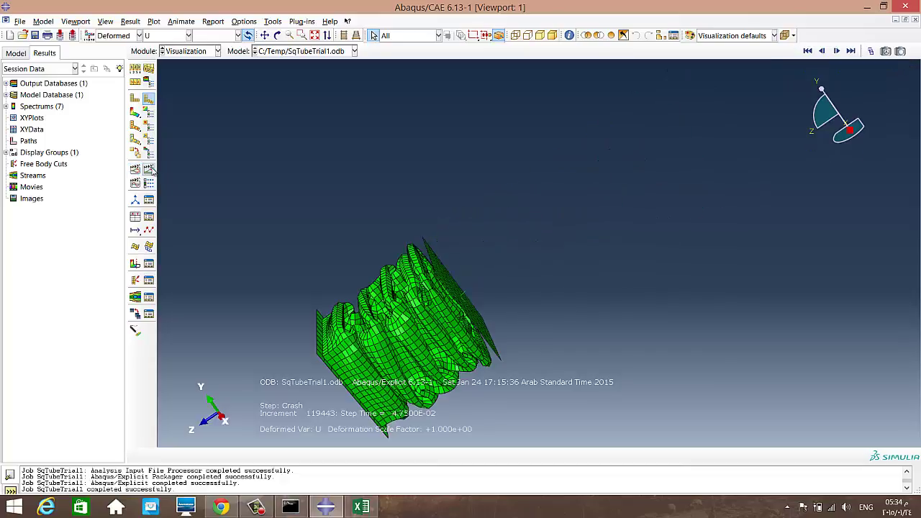
pyautogui.click(148, 170)
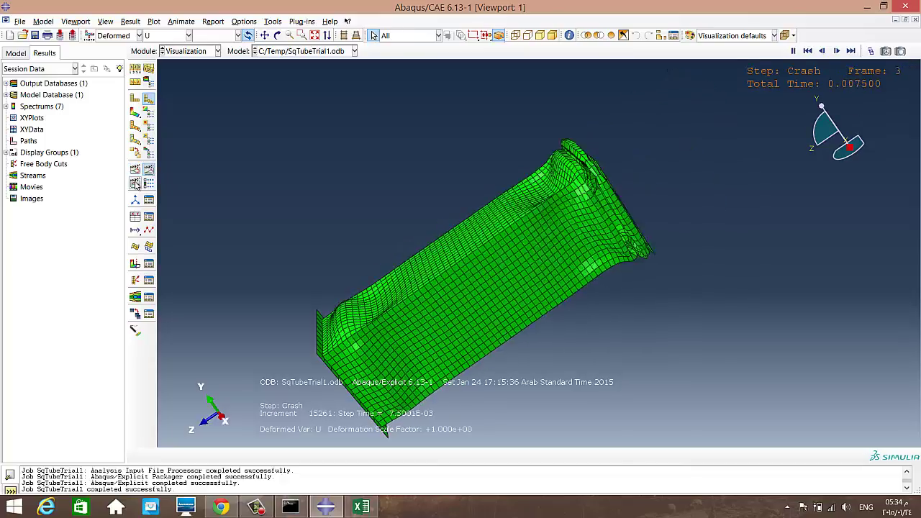
# Slow the animation's frame rate to about midway between slow and fast, keeping loop mode.
pyautogui.click(148, 184)
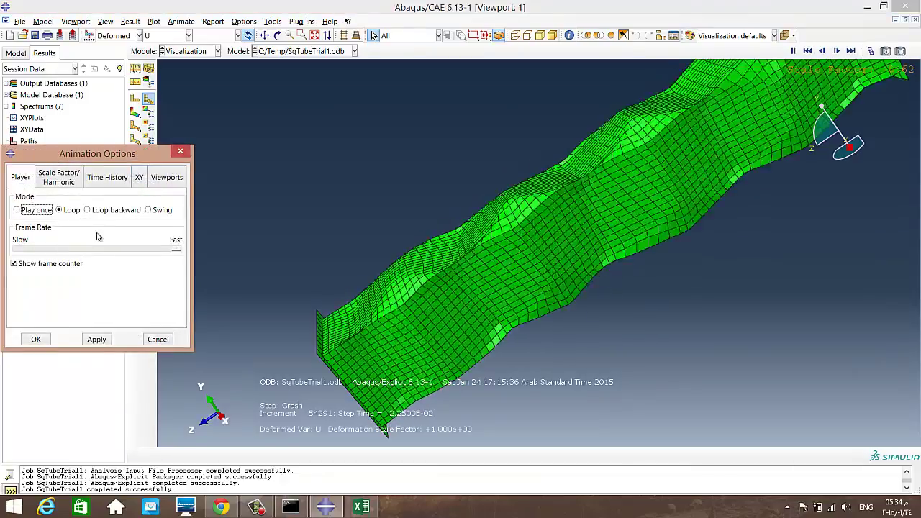
pyautogui.moveTo(176, 257); pyautogui.dragTo(83, 259)
pyautogui.click(96, 340)
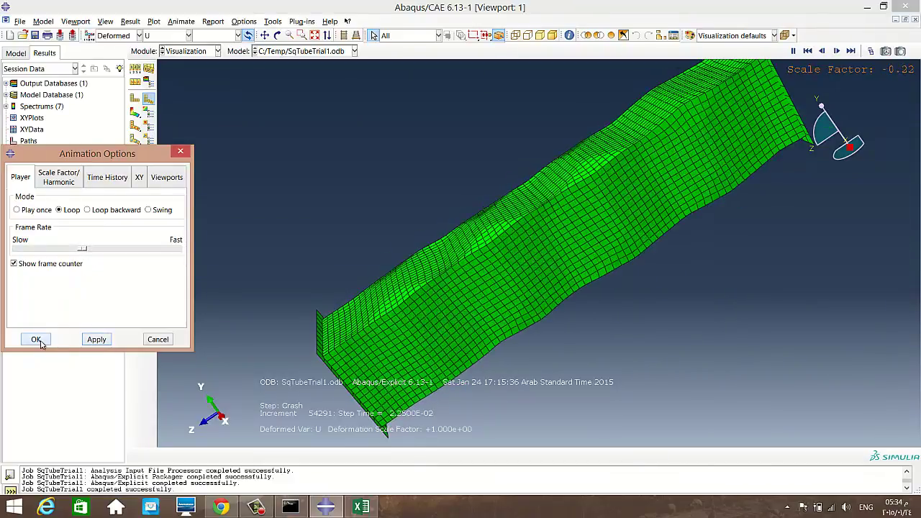
pyautogui.click(36, 339)
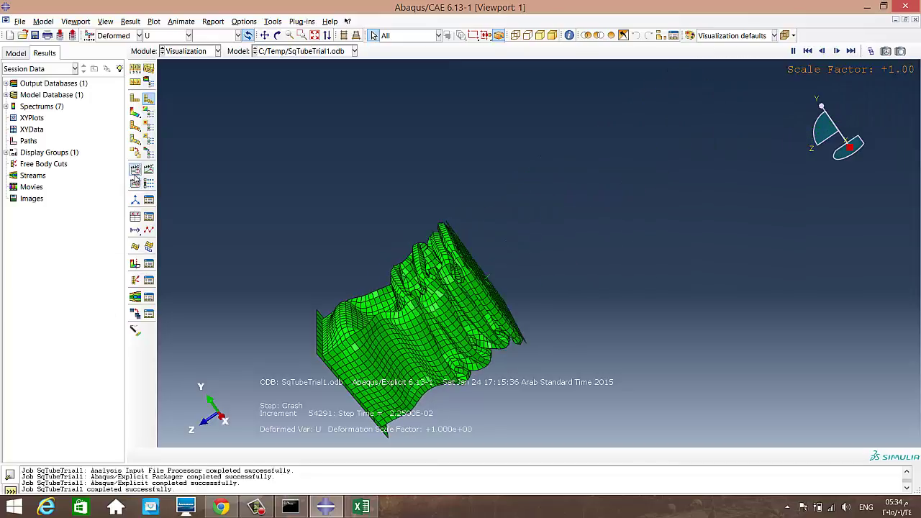
# Animate the Mises stress contours by scale factor, and return to the undeformed shape plot.
pyautogui.click(134, 114)
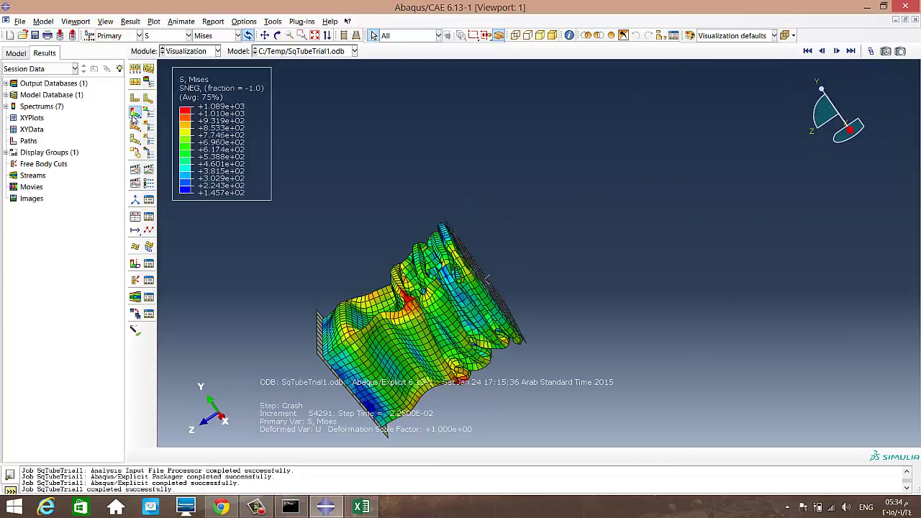
pyautogui.click(134, 173)
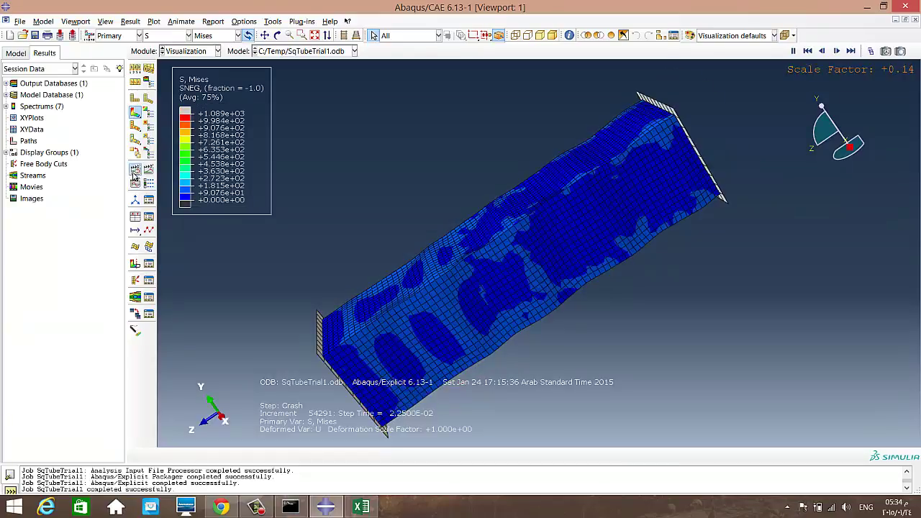
pyautogui.click(135, 99)
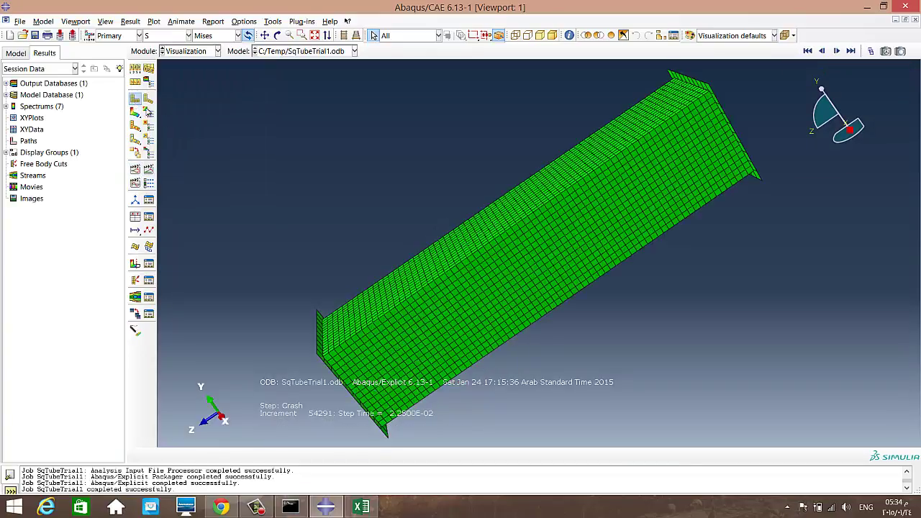
# Start XY data from ODB field output with the Unique Nodal position and reaction force component RF3.
pyautogui.click(135, 216)
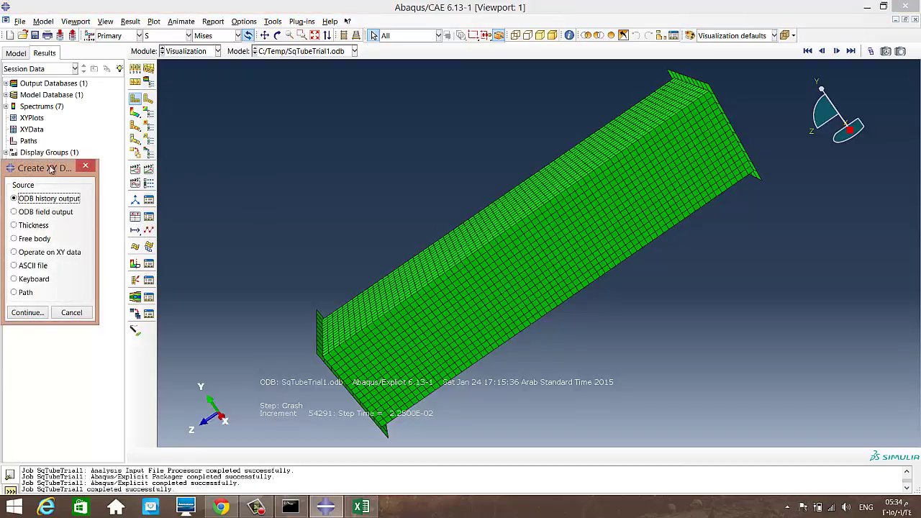
pyautogui.moveTo(51, 168); pyautogui.dragTo(290, 172)
pyautogui.click(278, 216)
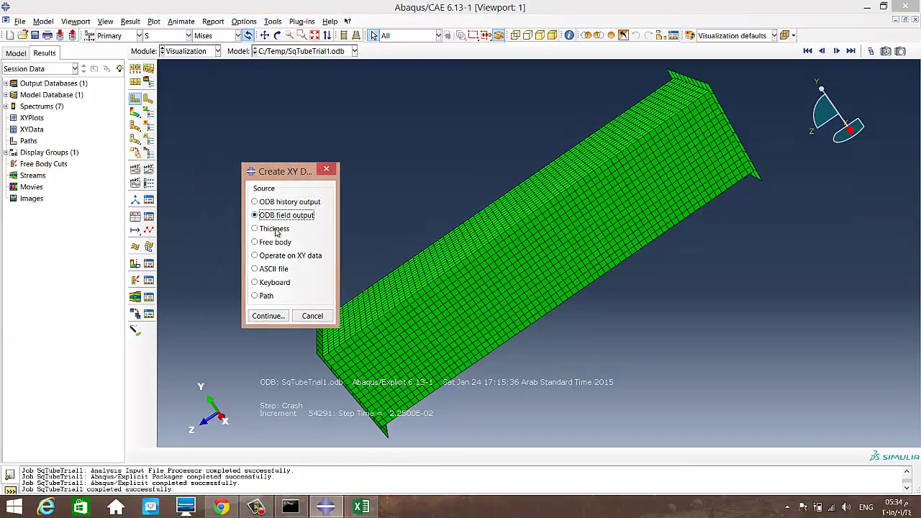
pyautogui.click(266, 316)
pyautogui.moveTo(132, 192); pyautogui.dragTo(344, 178)
pyautogui.click(310, 248)
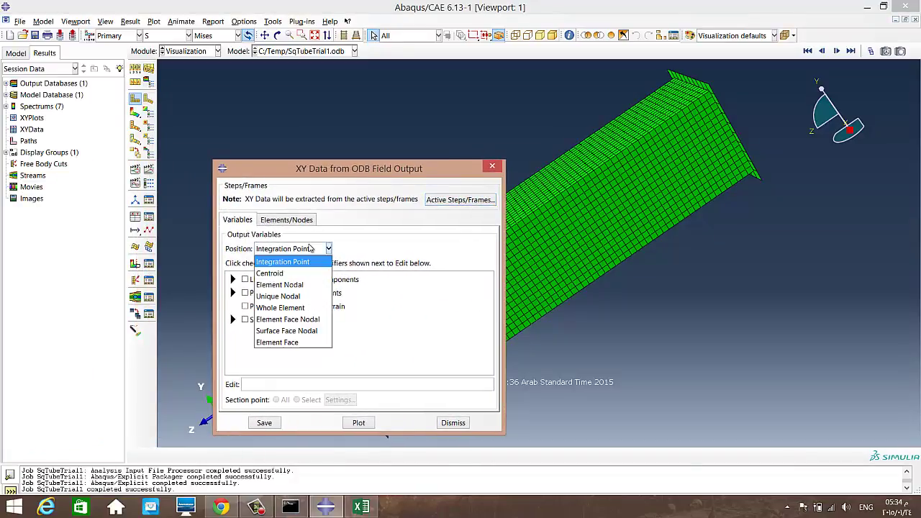
pyautogui.click(294, 296)
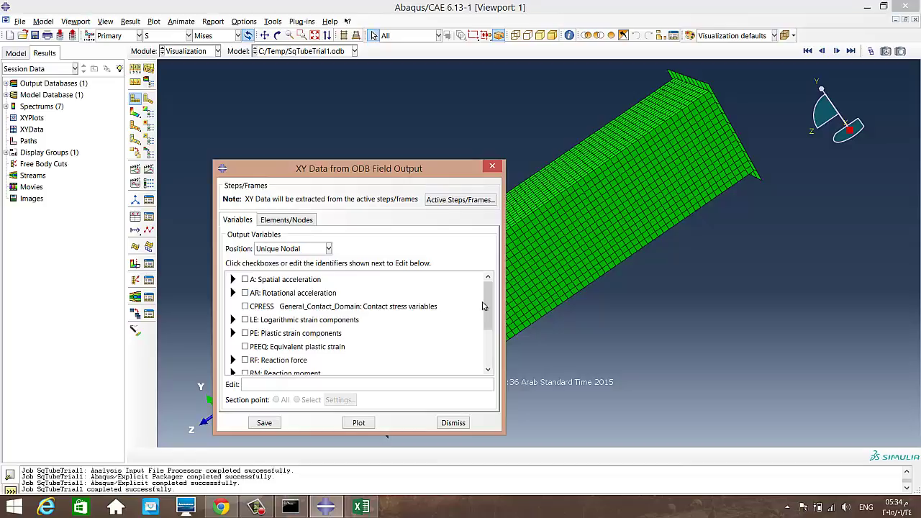
pyautogui.moveTo(484, 305); pyautogui.dragTo(486, 338)
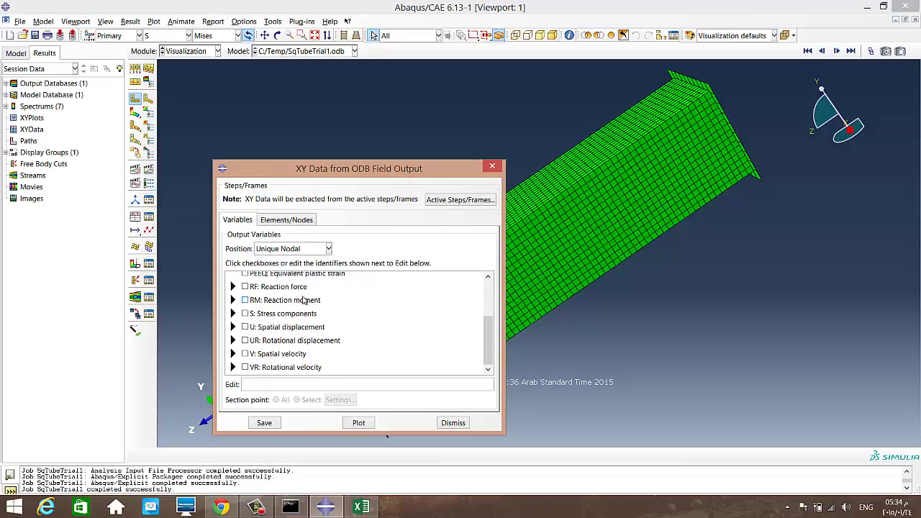
pyautogui.click(233, 287)
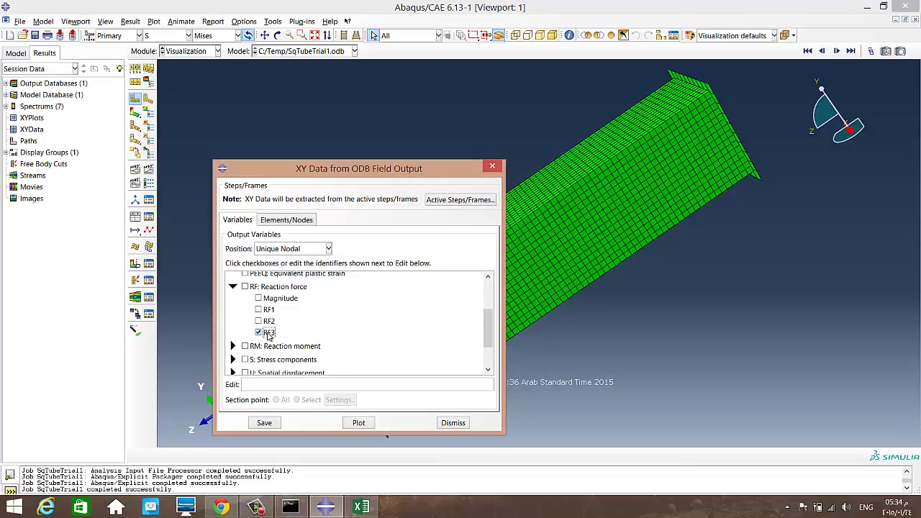
# Plot RF3 for the REFERENCE_POINT_LOWERPLATE-1 node set and save the curve as XY data with the default name.
pyautogui.click(310, 222)
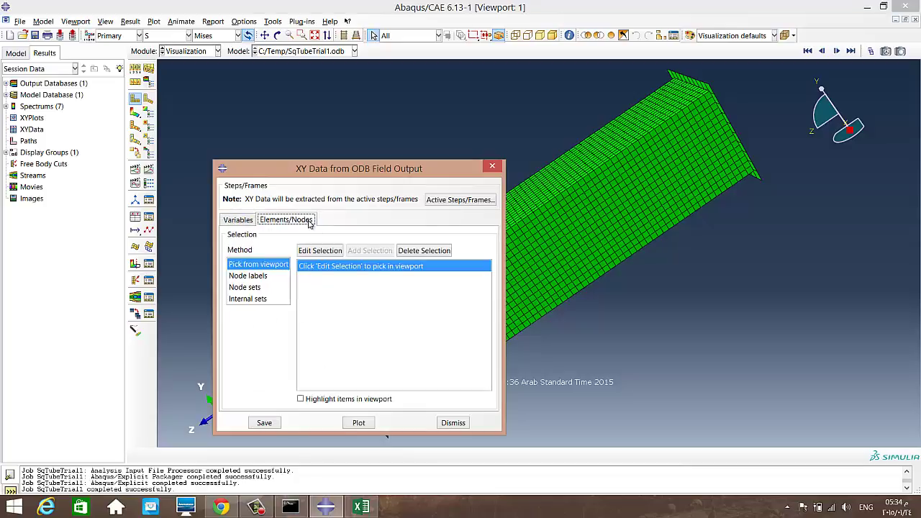
pyautogui.click(260, 287)
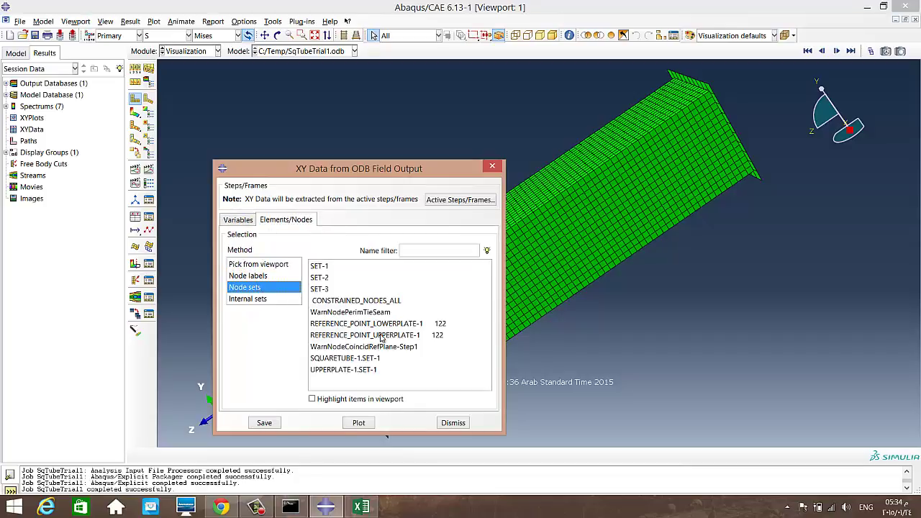
pyautogui.click(356, 324)
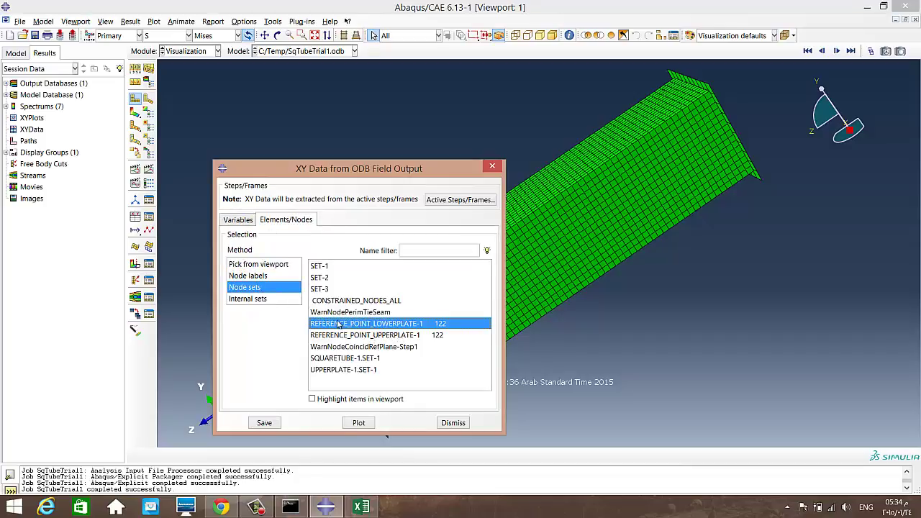
pyautogui.click(358, 424)
pyautogui.click(266, 423)
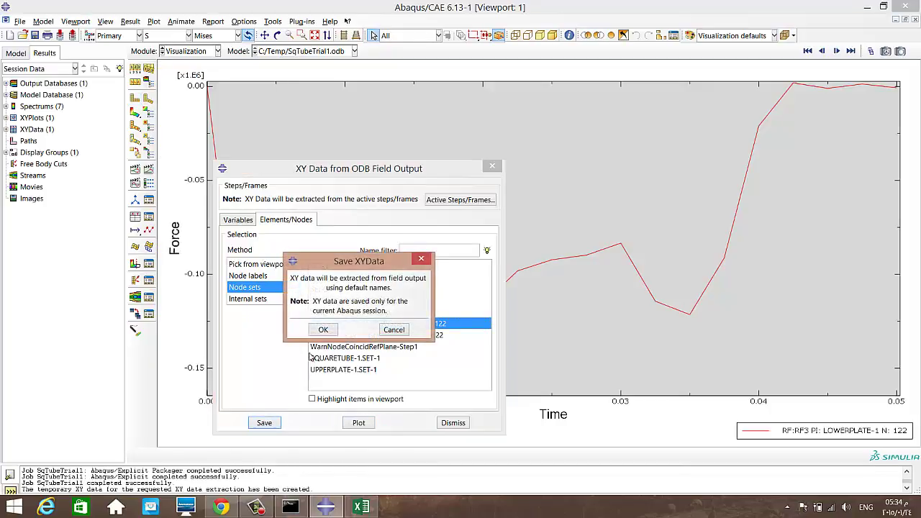
pyautogui.click(323, 330)
pyautogui.click(452, 423)
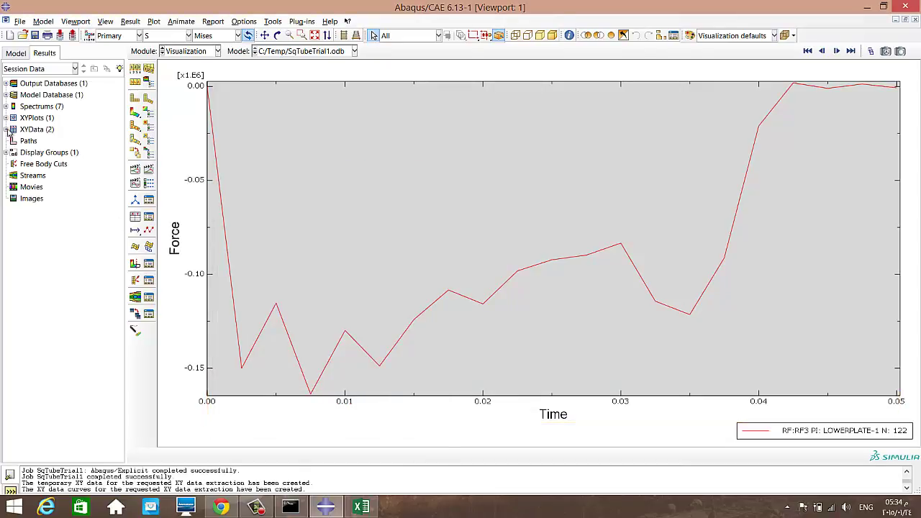
# Open the saved lower-plate RF3 XY data in the data editor.
pyautogui.click(7, 129)
pyautogui.click(47, 144)
pyautogui.rightClick(61, 145)
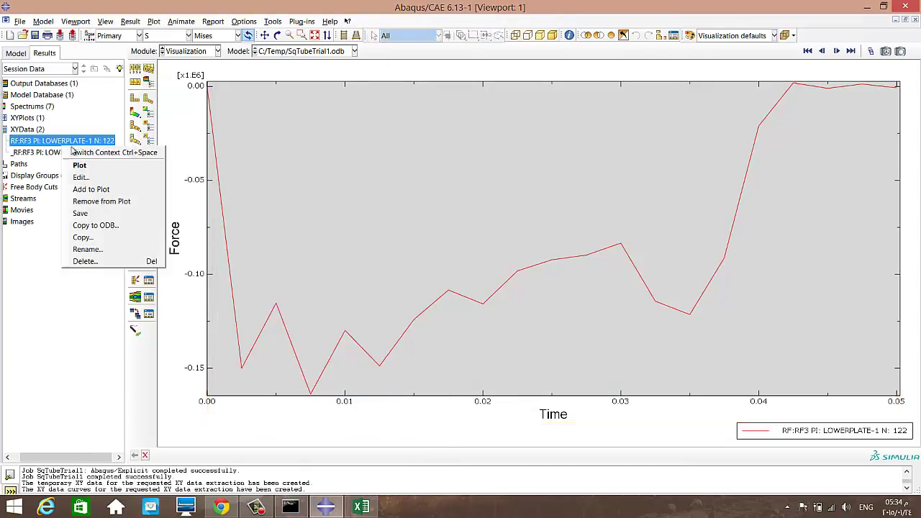
pyautogui.click(116, 177)
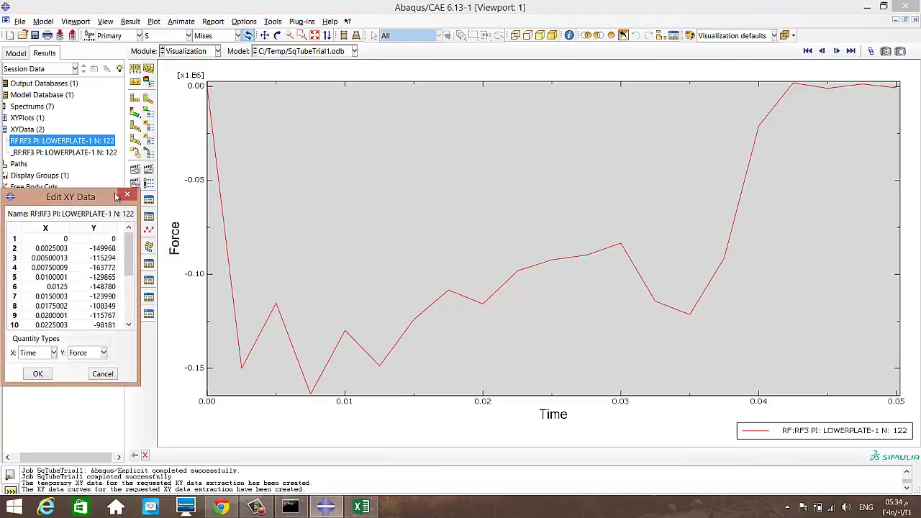
pyautogui.moveTo(115, 197); pyautogui.dragTo(359, 130)
# Copy all the Y force values and paste them into the Force (-) column from cell A2 of the Results workbook in Excel.
pyautogui.moveTo(373, 180); pyautogui.dragTo(352, 265)
pyautogui.rightClick(351, 265)
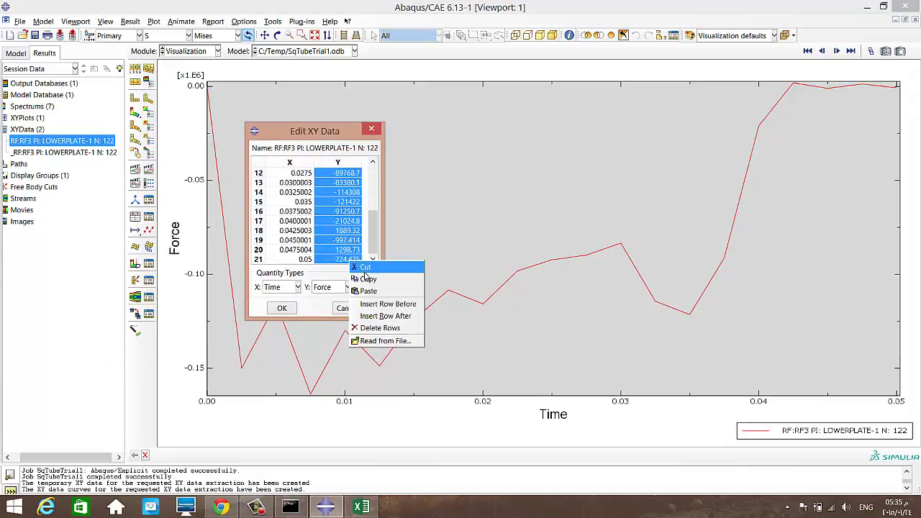
pyautogui.click(364, 286)
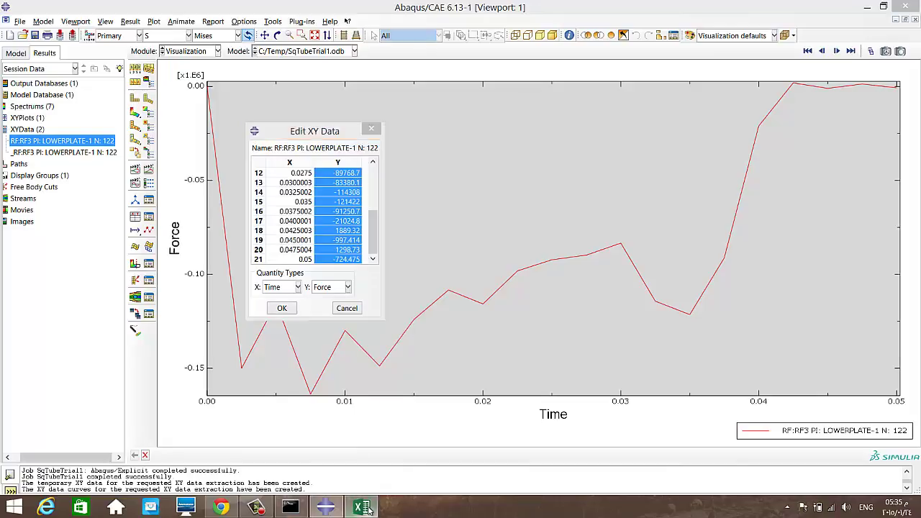
pyautogui.click(361, 507)
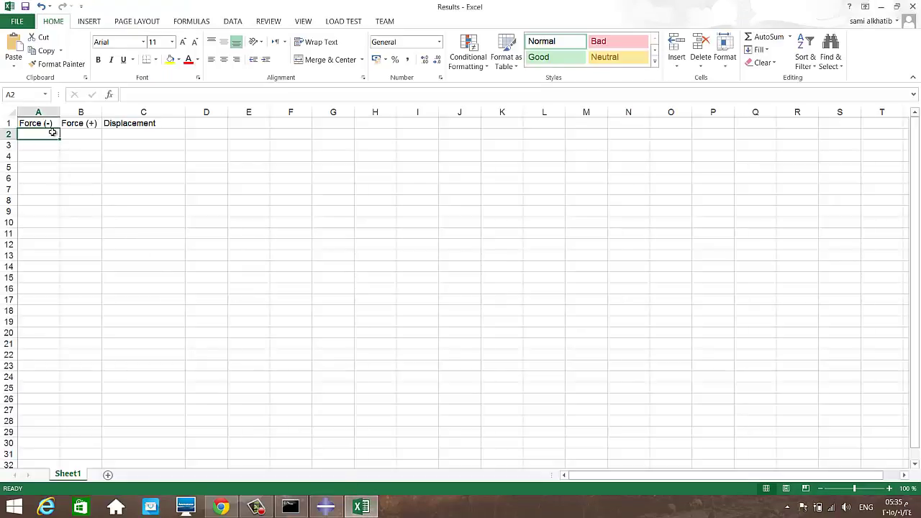
pyautogui.hotkey('ctrl', 'v')
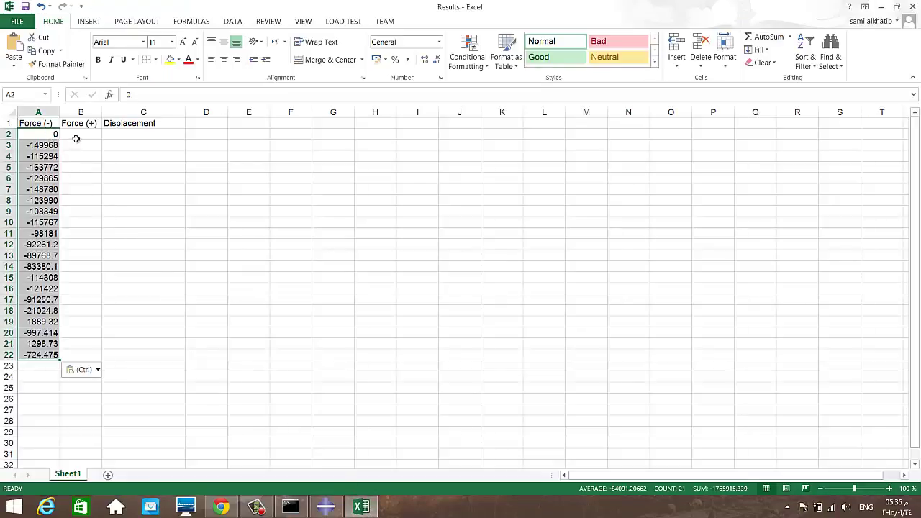
# Fill the Force (+) column from B2 to B22 with the formula =-1*A2 to reverse the sign of each force.
pyautogui.click(76, 138)
pyautogui.write('=-1*')
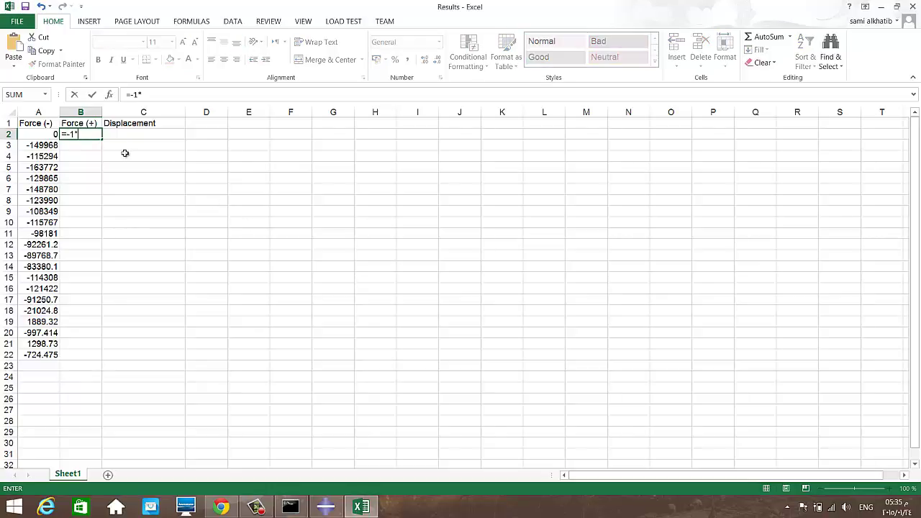
pyautogui.click(44, 137)
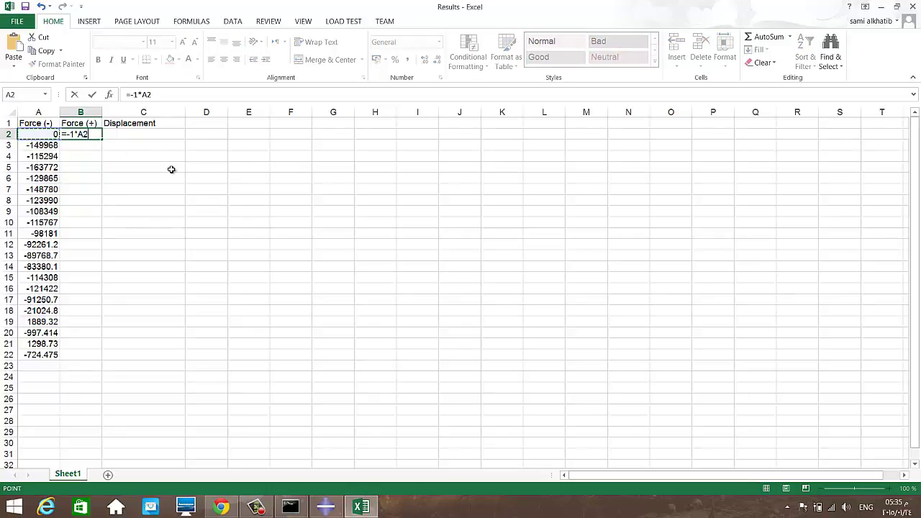
pyautogui.hotkey('ctrl', 'Return')
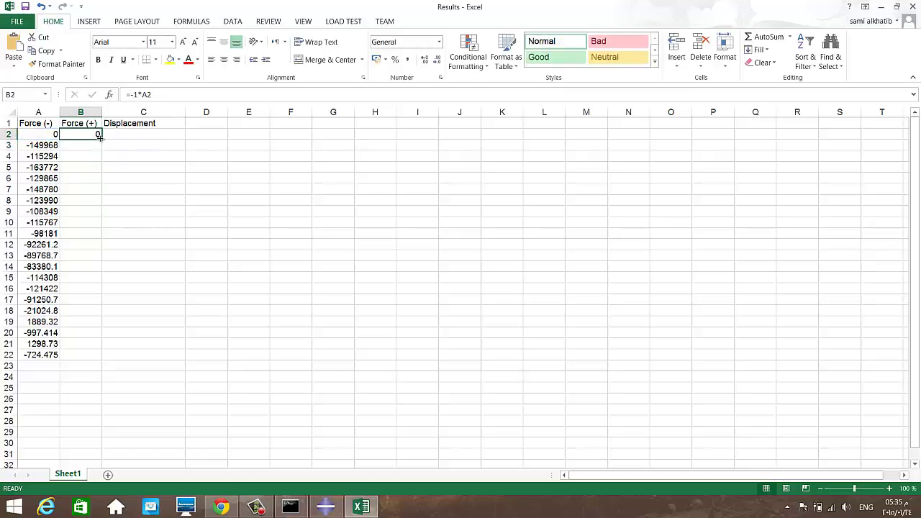
pyautogui.moveTo(101, 138); pyautogui.dragTo(94, 356)
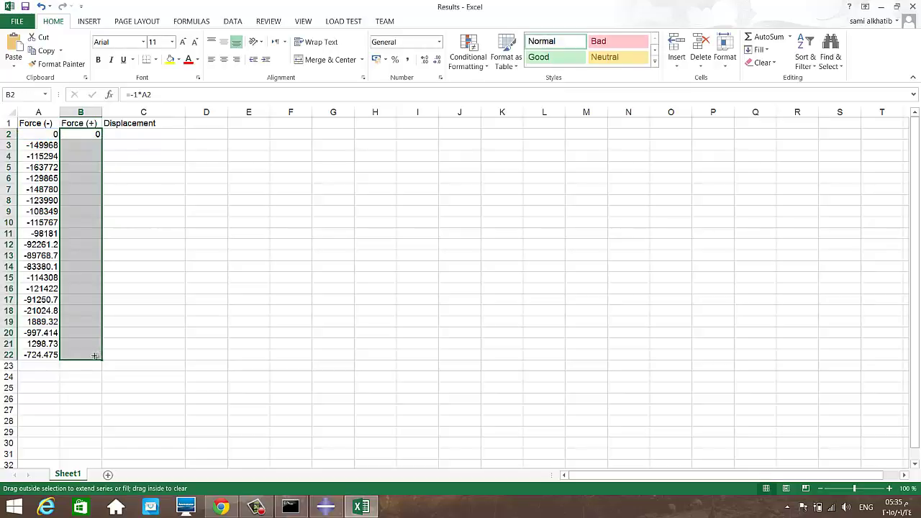
pyautogui.moveTo(145, 185); pyautogui.dragTo(125, 190)
pyautogui.click(138, 141)
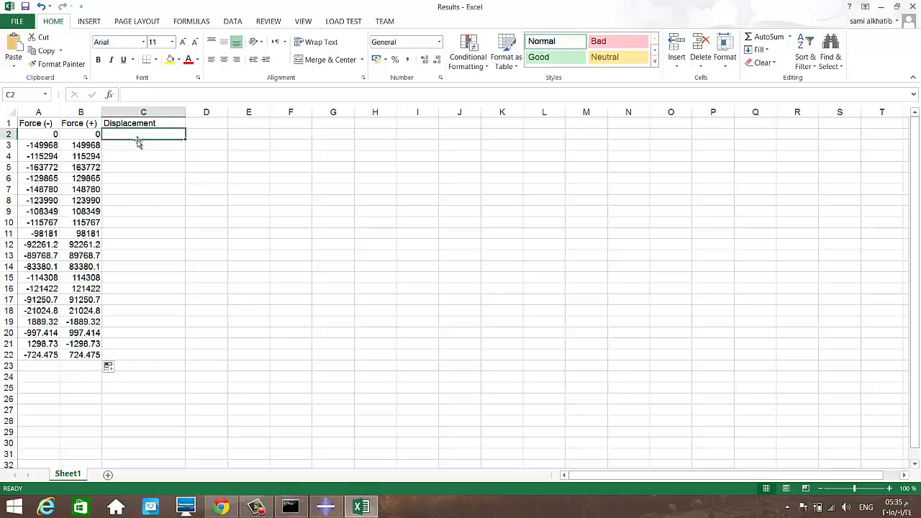
# Switch to Abaqus/CAE, close the XY data editor without changes, and start new XY data from ODB field output.
pyautogui.click(364, 504)
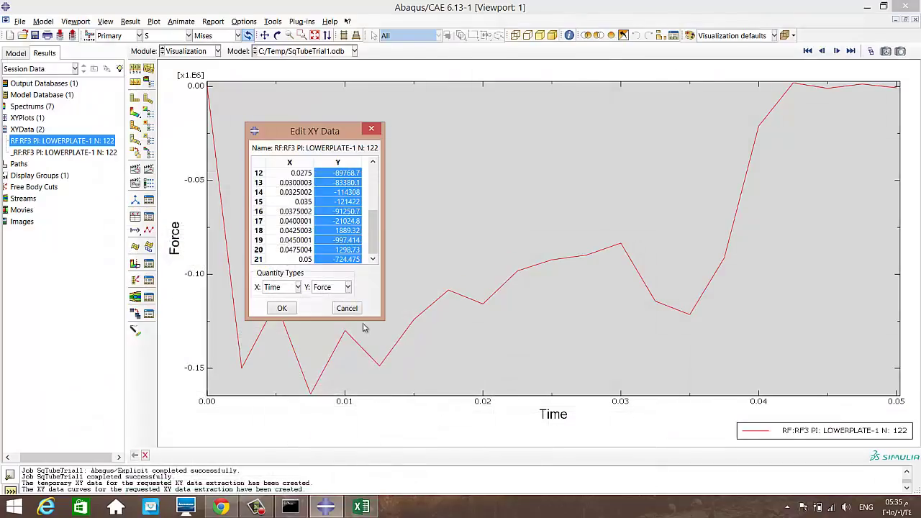
pyautogui.click(348, 309)
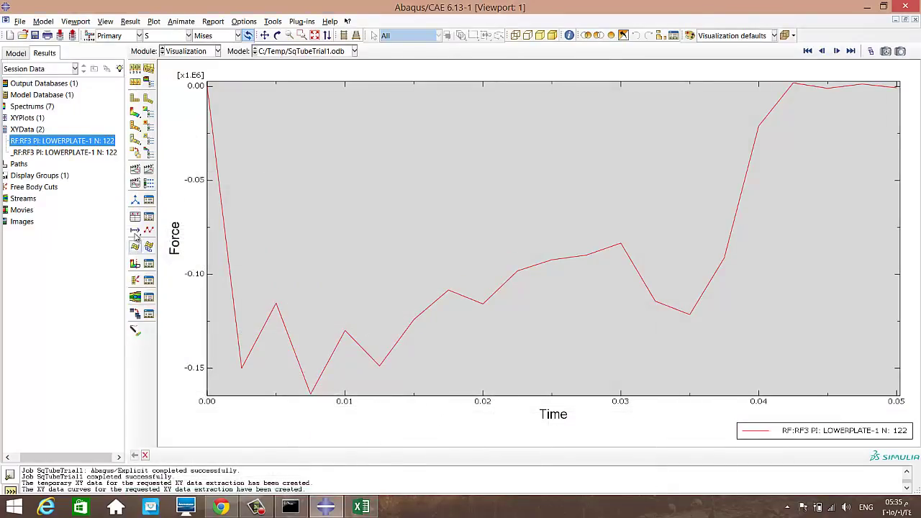
pyautogui.click(134, 221)
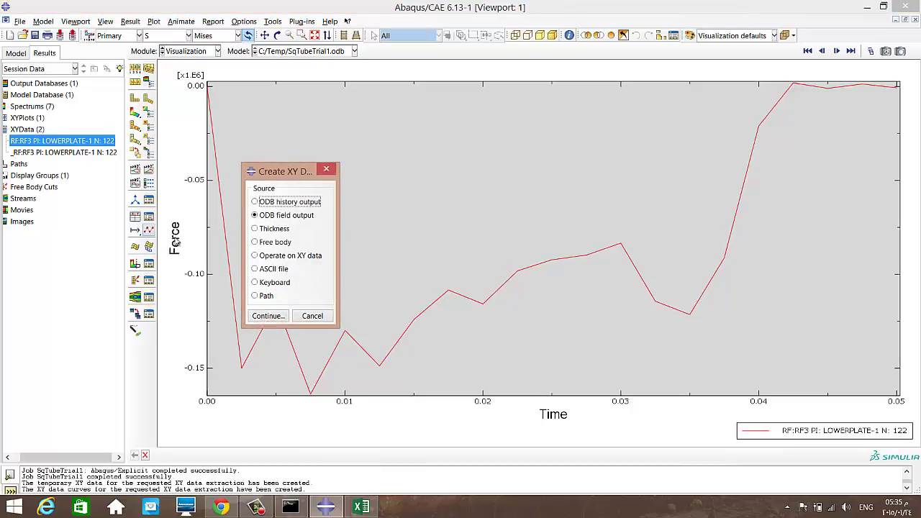
pyautogui.click(262, 216)
pyautogui.click(268, 320)
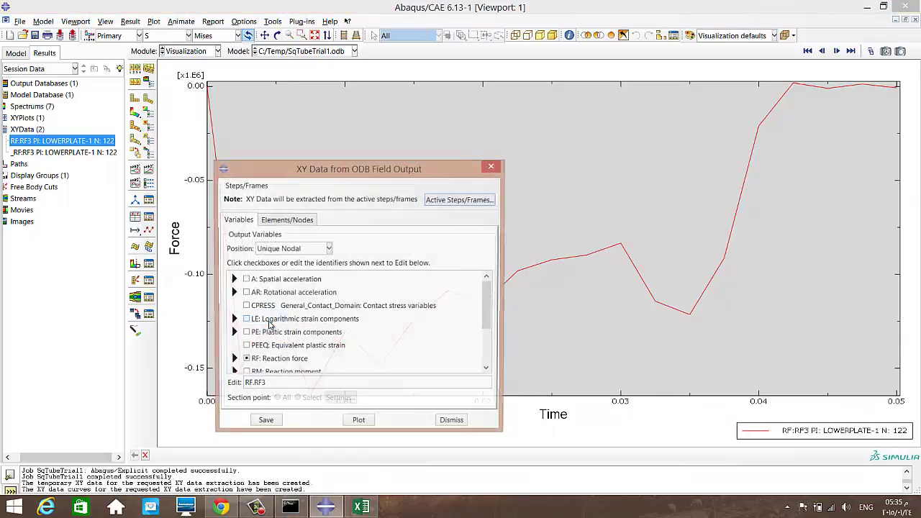
# Deselect reaction force and choose spatial displacement component U3 as the output variable.
pyautogui.scroll(-2, 263, 297)
pyautogui.click(246, 303)
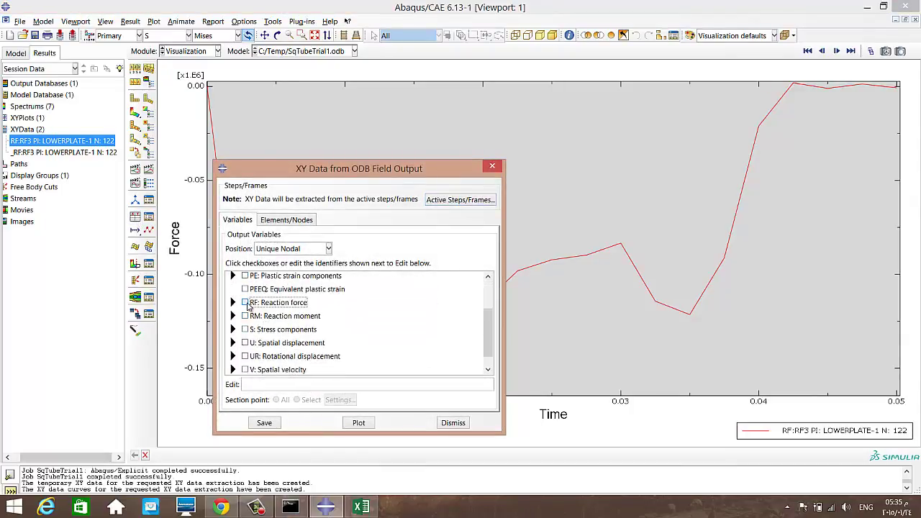
pyautogui.scroll(-1, 238, 324)
pyautogui.click(232, 327)
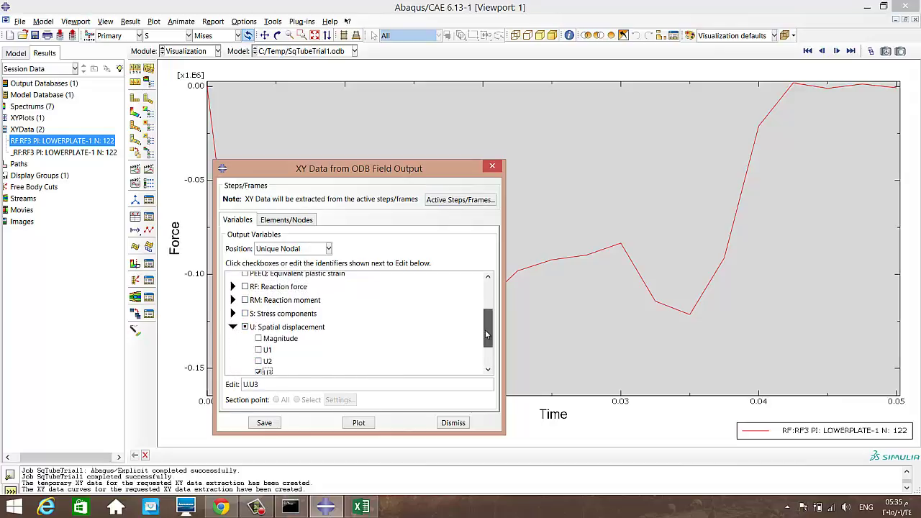
pyautogui.scroll(-1, 471, 345)
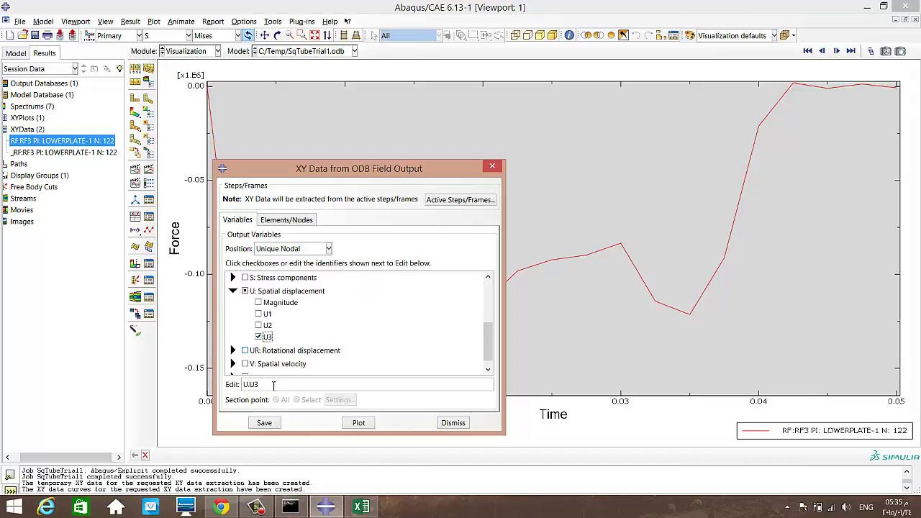
# Plot U3 for the REFERENCE_POINT_UPPERPLATE-1 node set and save the curve as XY data with the default name.
pyautogui.click(286, 221)
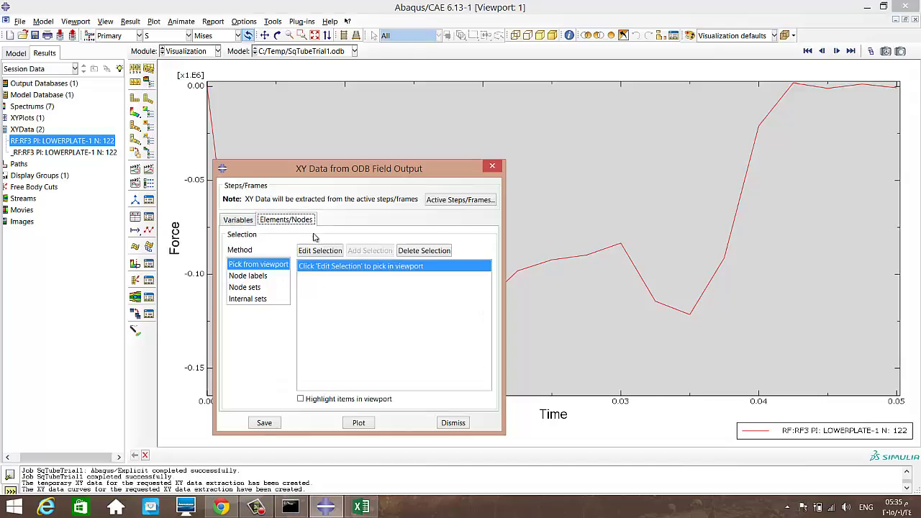
pyautogui.click(249, 288)
pyautogui.click(367, 335)
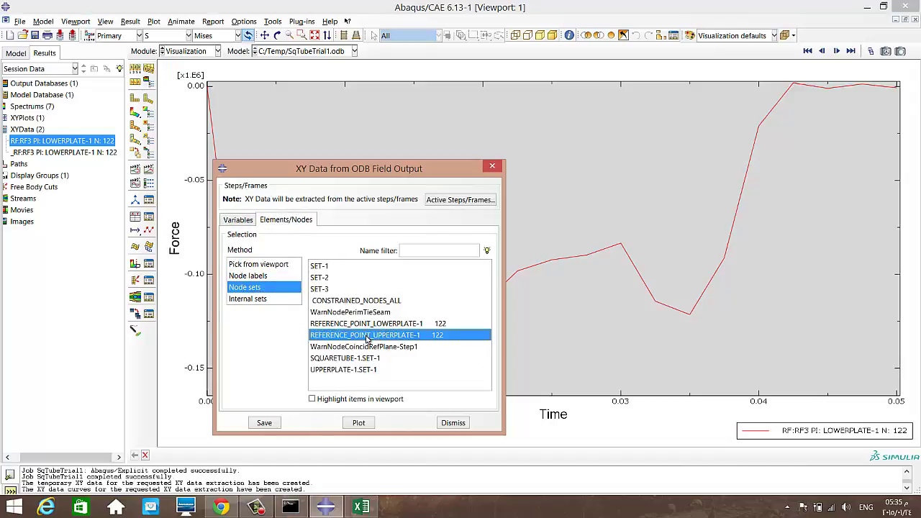
pyautogui.click(358, 423)
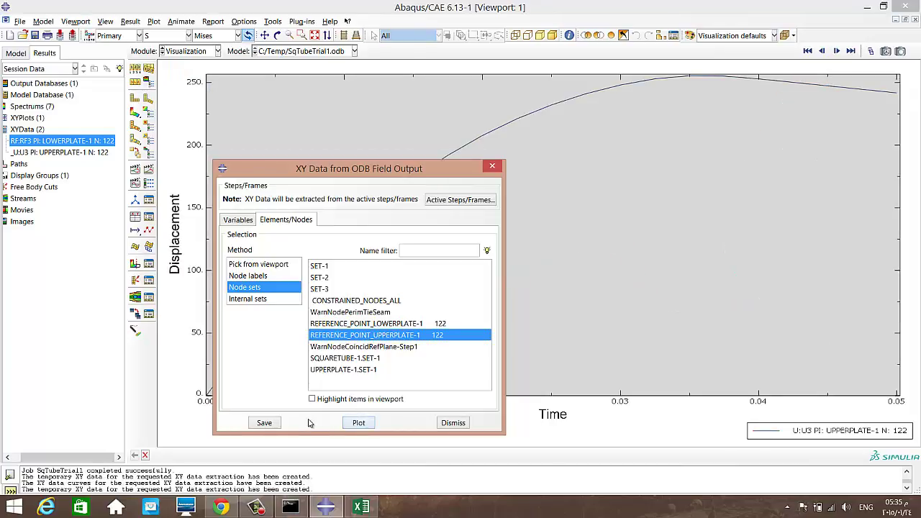
pyautogui.click(264, 423)
pyautogui.click(322, 330)
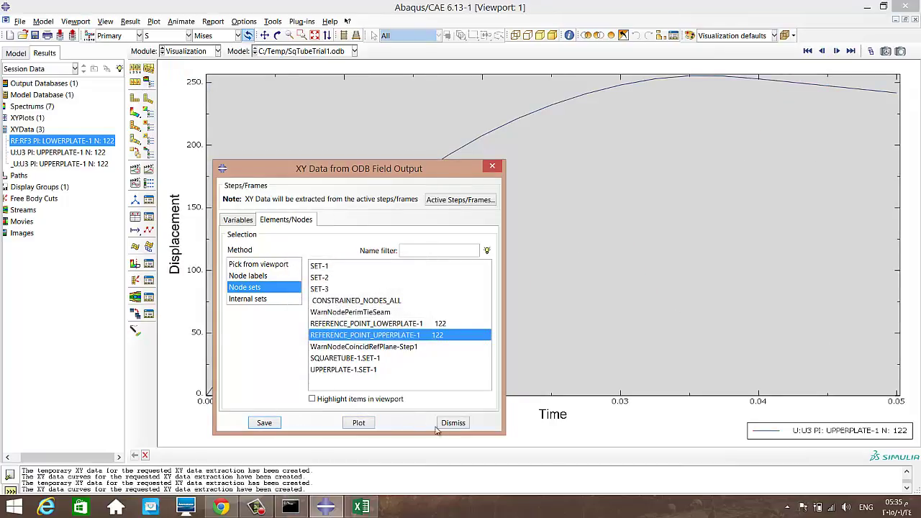
pyautogui.click(452, 423)
# Copy all Y values of the saved upper-plate U3 XY data into the Displacement column from cell C2 of the Excel Results workbook.
pyautogui.click(78, 153)
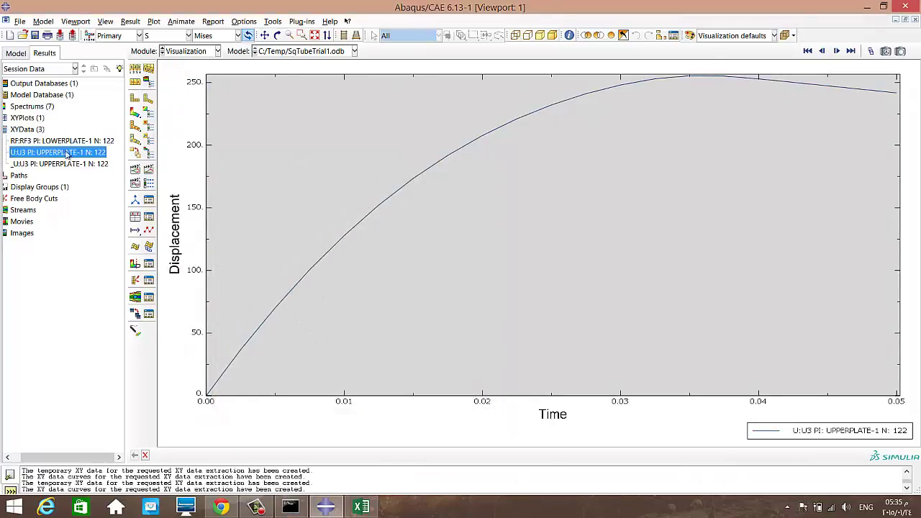
pyautogui.rightClick(65, 154)
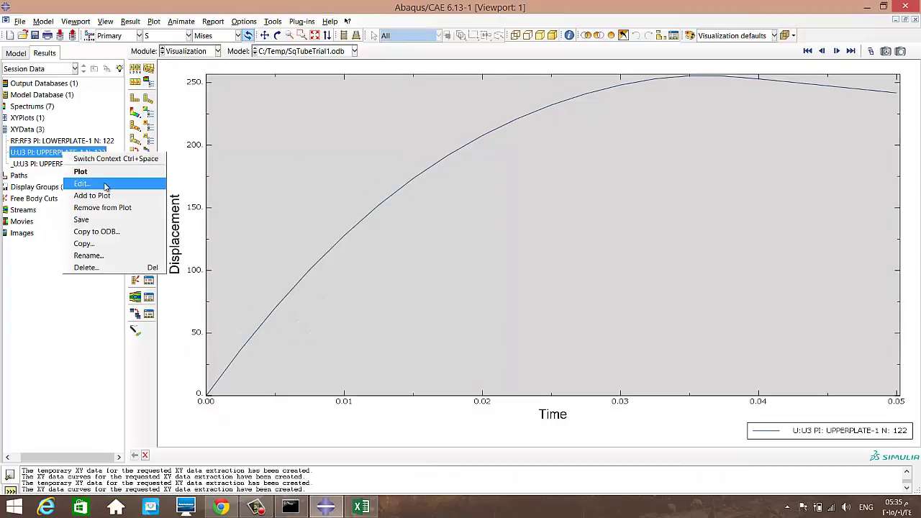
pyautogui.click(104, 185)
pyautogui.moveTo(360, 175); pyautogui.dragTo(347, 266)
pyautogui.rightClick(347, 264)
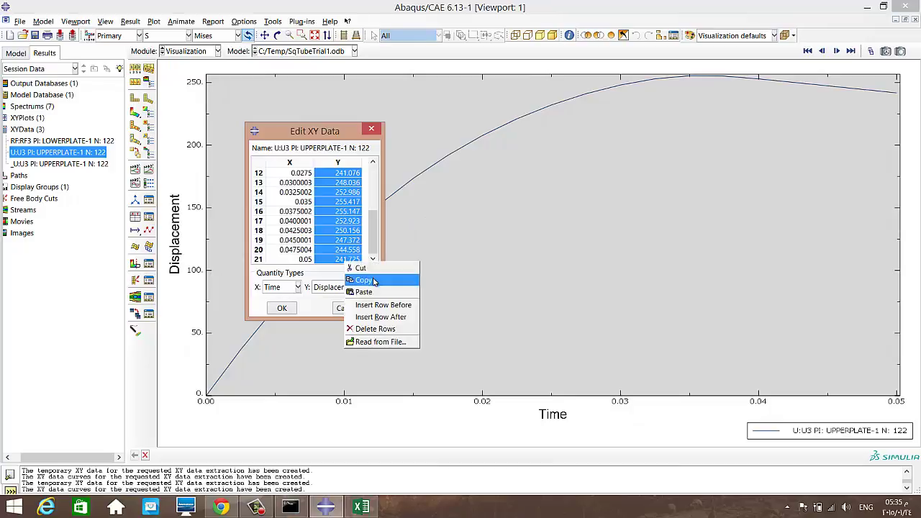
pyautogui.click(366, 280)
pyautogui.click(372, 506)
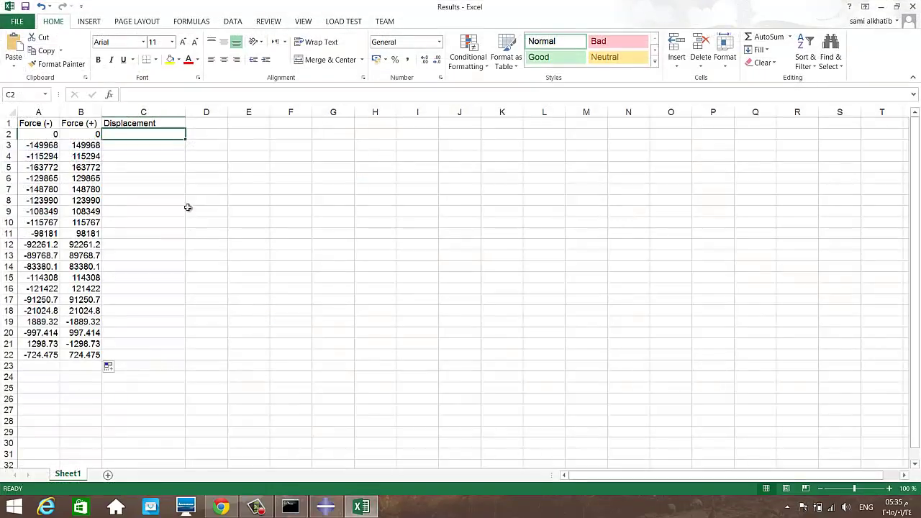
pyautogui.hotkey('ctrl', 'v')
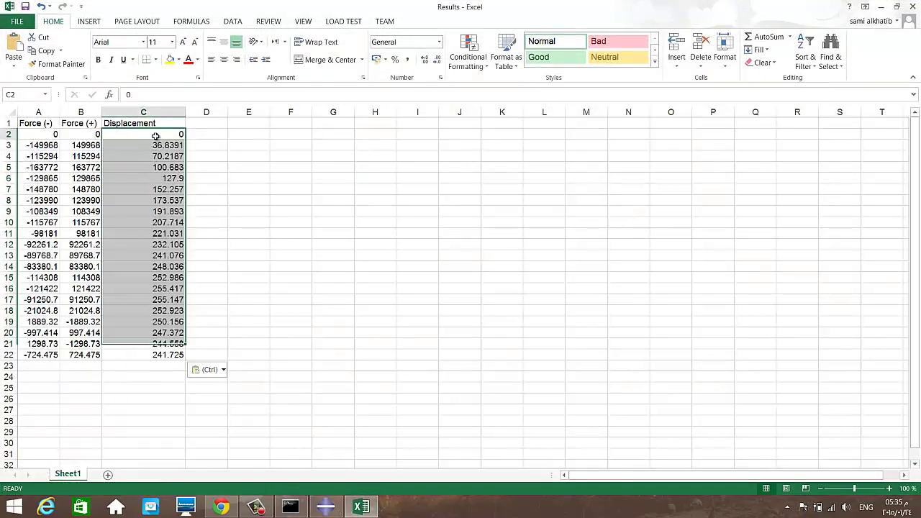
# Insert an empty scatter chart with markers only on Sheet1.
pyautogui.click(147, 136)
pyautogui.moveTo(146, 136); pyautogui.dragTo(175, 322)
pyautogui.click(307, 249)
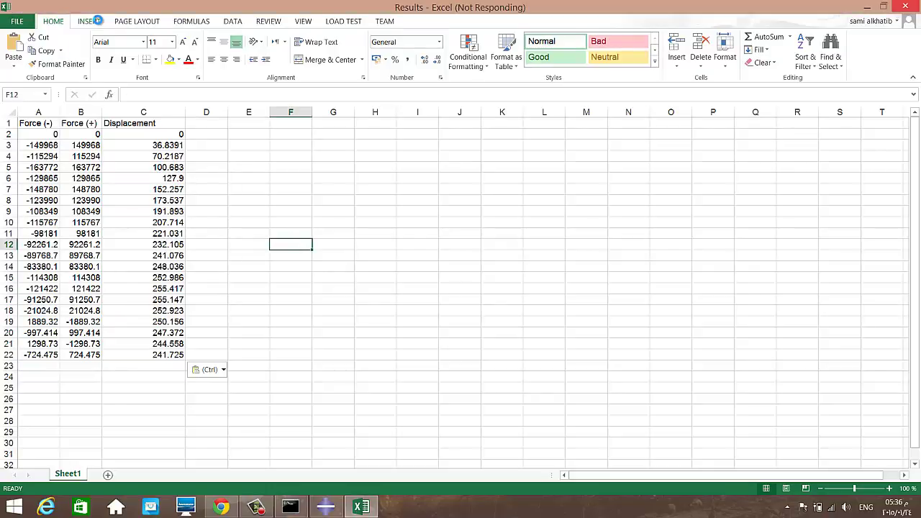
pyautogui.click(92, 22)
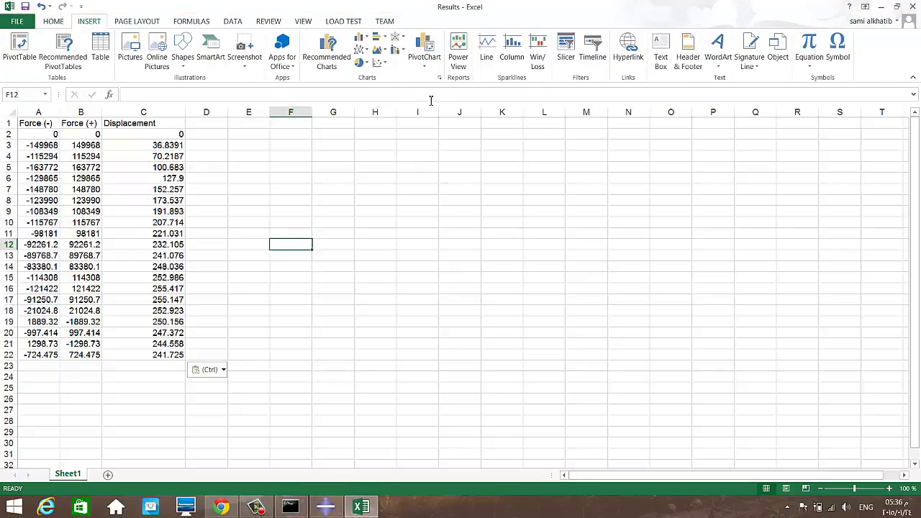
pyautogui.click(380, 63)
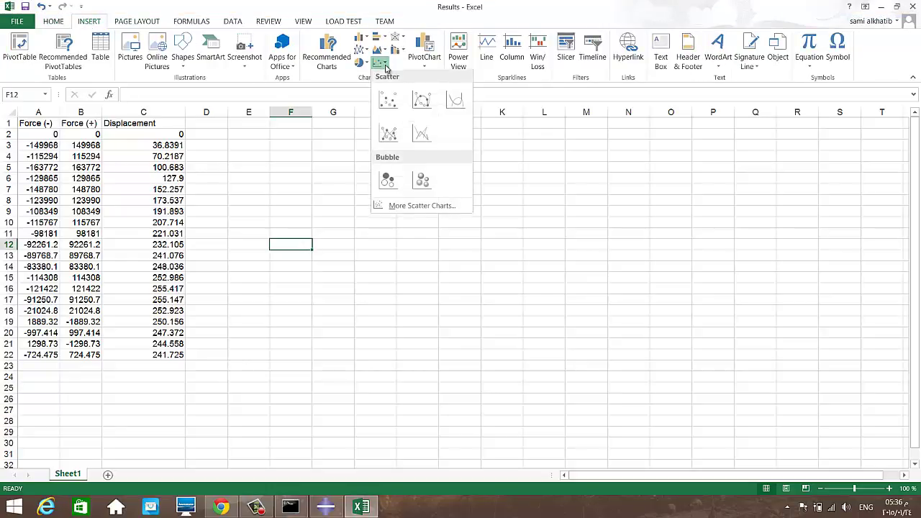
pyautogui.click(393, 106)
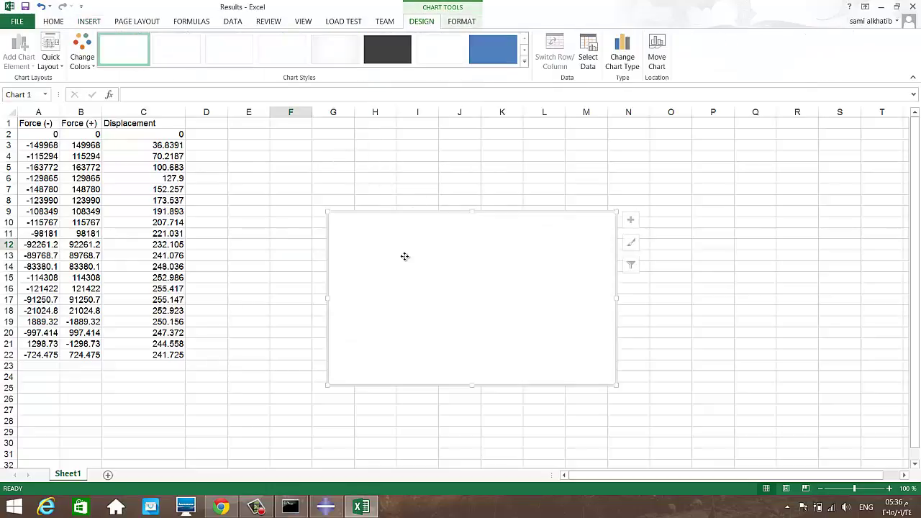
# Add a data series to the empty chart with displacement cells C2:C17 as its X values.
pyautogui.rightClick(405, 259)
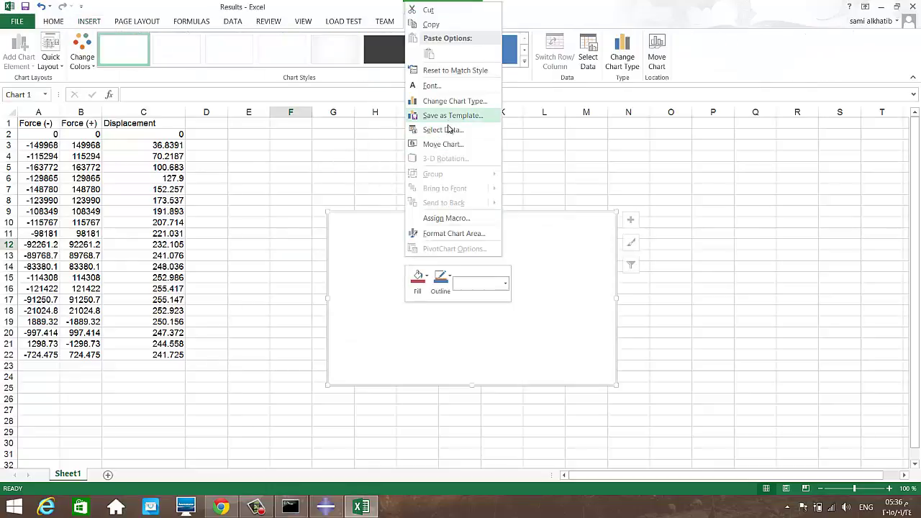
pyautogui.click(443, 129)
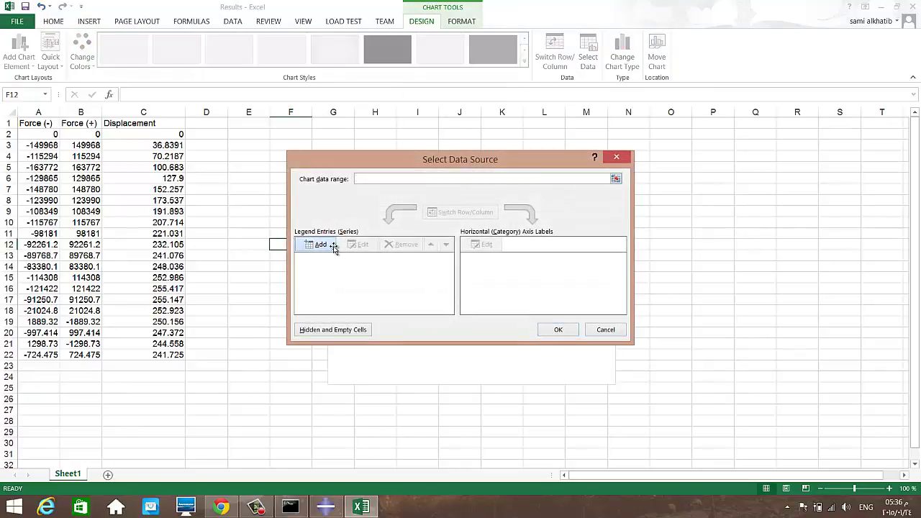
pyautogui.click(334, 246)
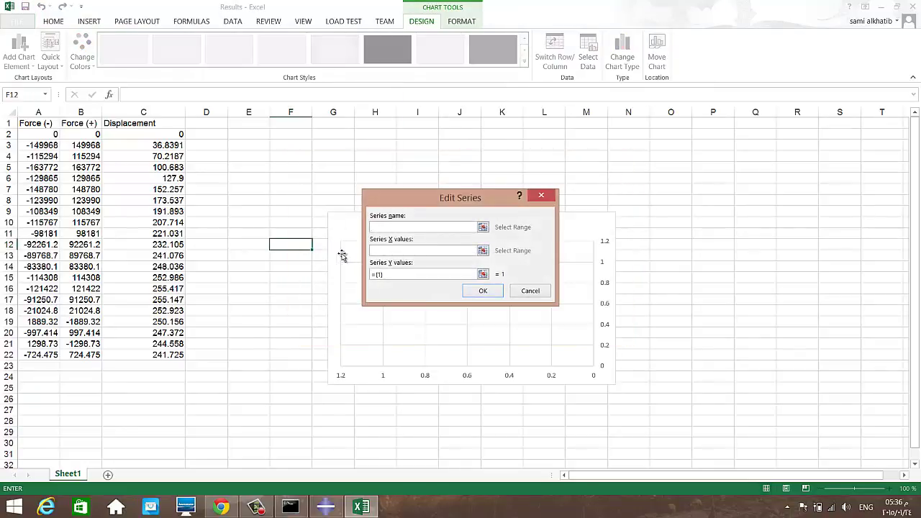
pyautogui.press('Tab')
pyautogui.moveTo(171, 134); pyautogui.dragTo(173, 302)
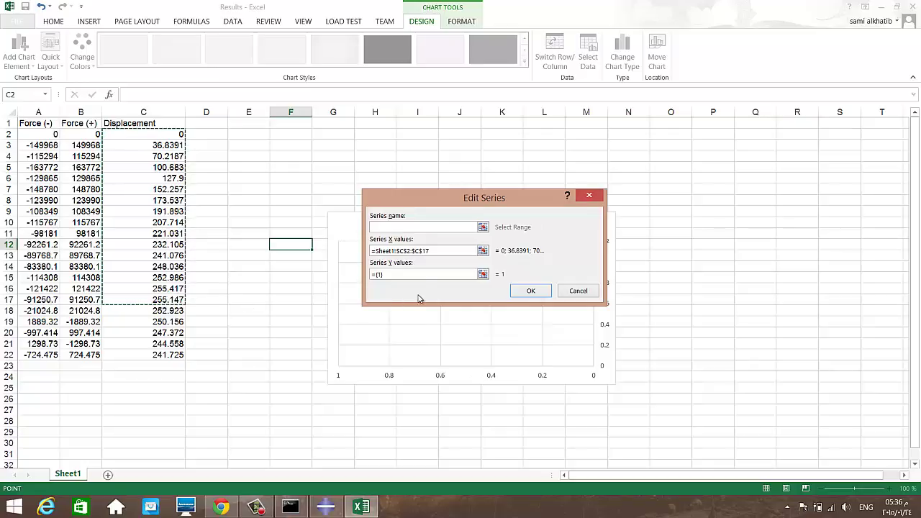
# Set the series Y values to the positive force cells B2:B17 and close the data source settings.
pyautogui.click(422, 277)
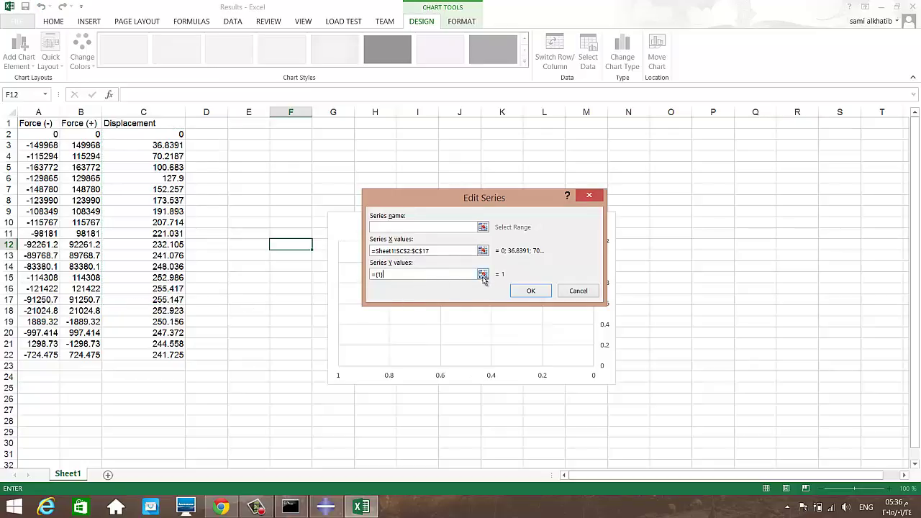
pyautogui.click(483, 276)
pyautogui.press('BackSpace')
pyautogui.press('BackSpace')
pyautogui.press('BackSpace')
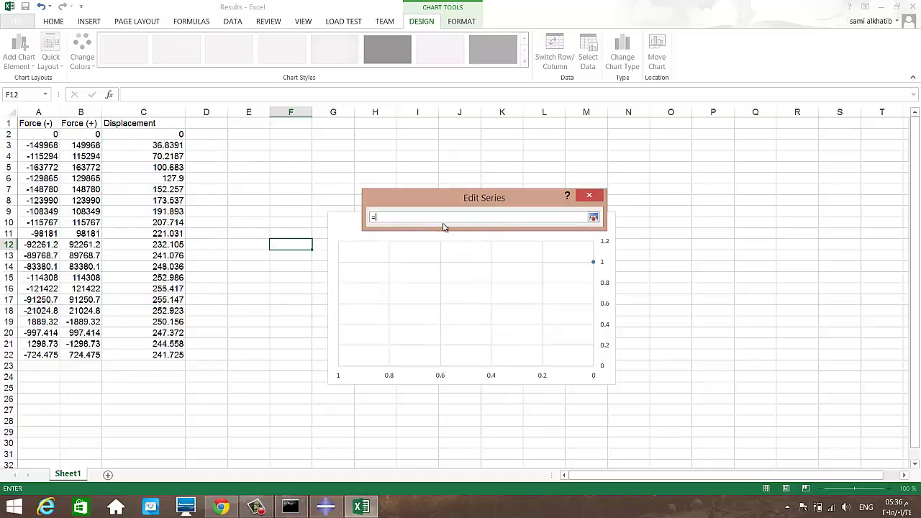
pyautogui.moveTo(87, 134); pyautogui.dragTo(90, 303)
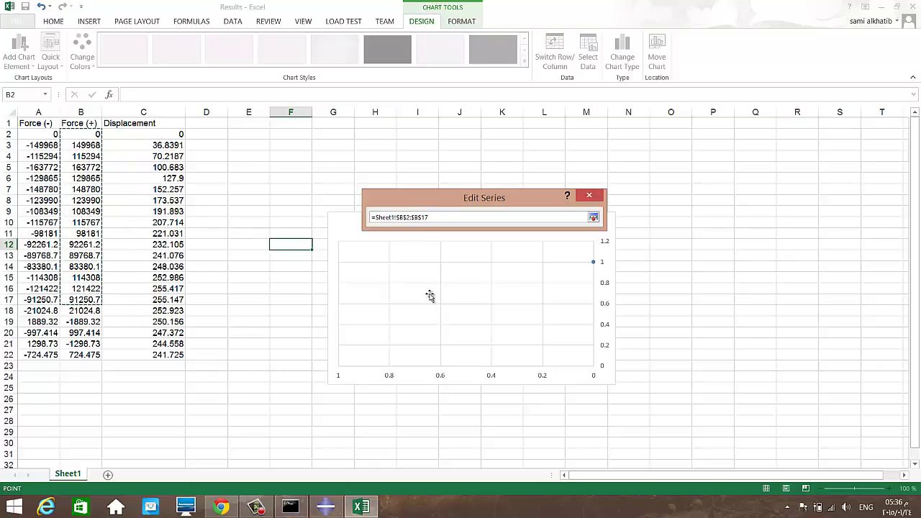
pyautogui.click(593, 217)
pyautogui.click(591, 292)
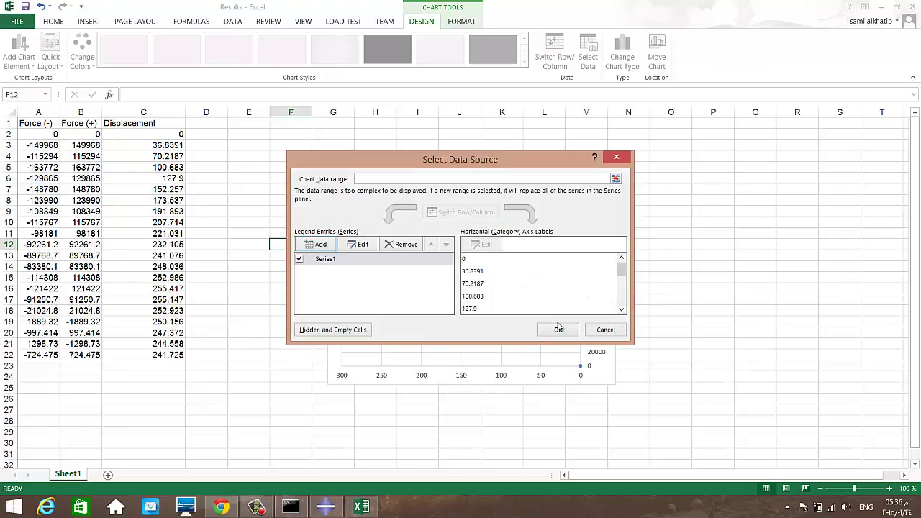
pyautogui.click(610, 330)
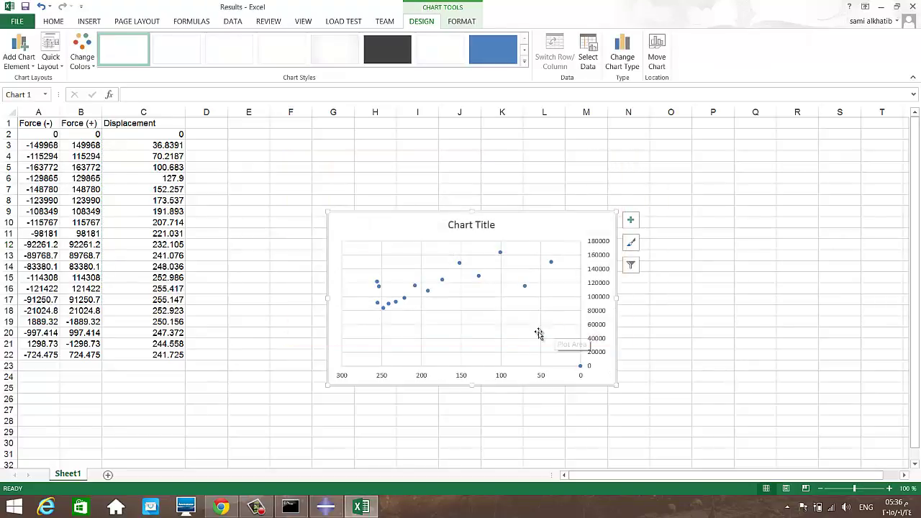
# Change the force-displacement series chart type to Scatter with Smooth Lines and Markers.
pyautogui.click(525, 287)
pyautogui.rightClick(526, 287)
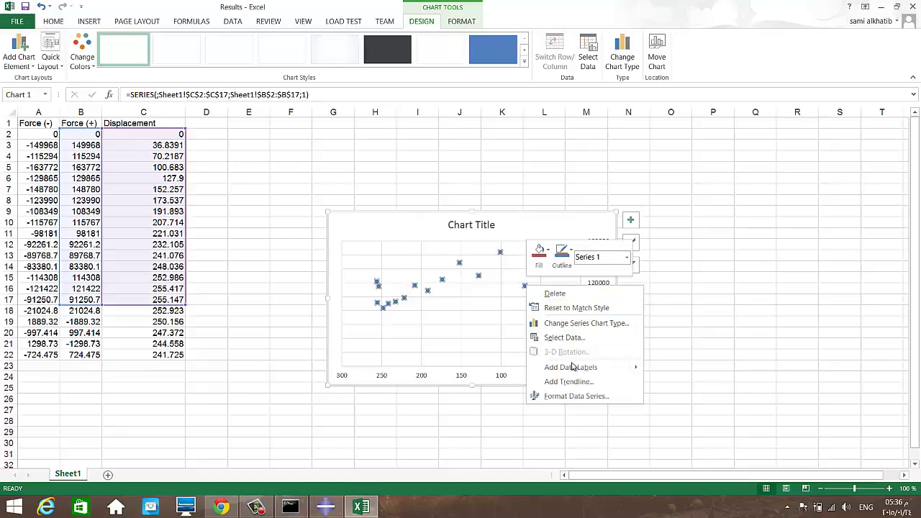
pyautogui.click(570, 337)
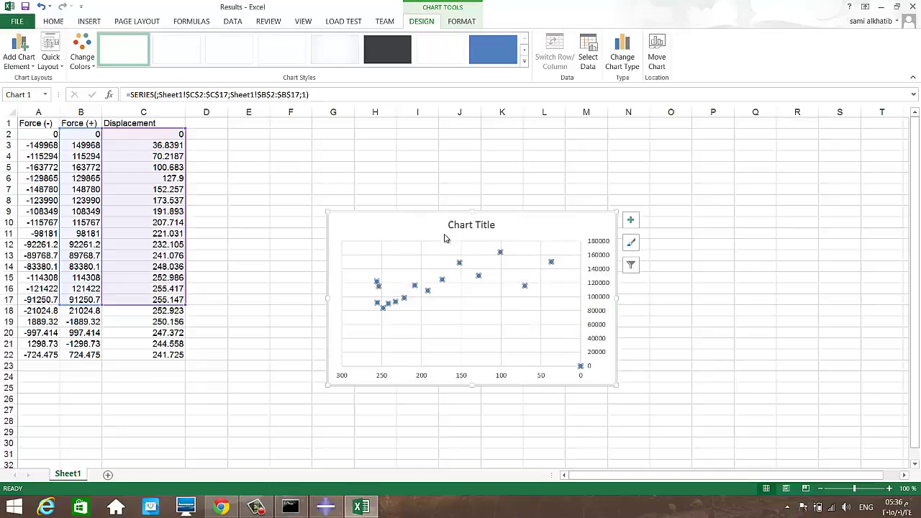
pyautogui.click(403, 126)
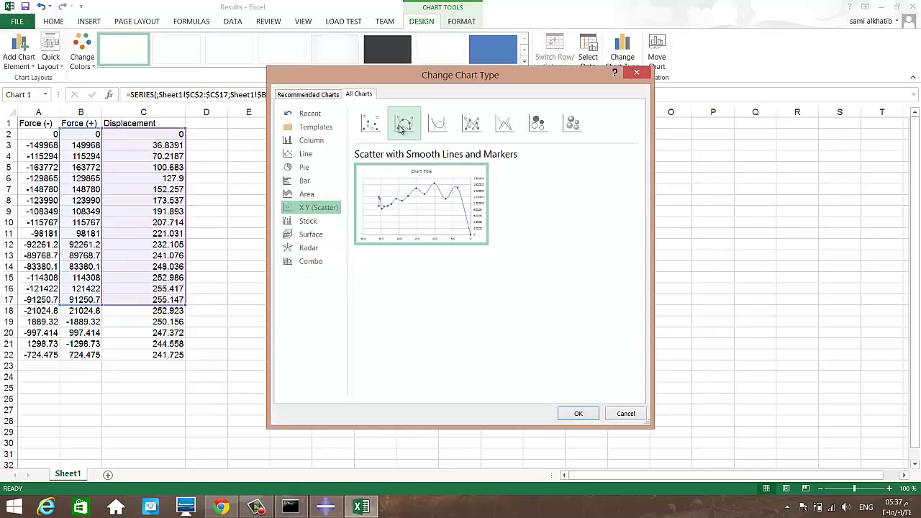
pyautogui.click(576, 413)
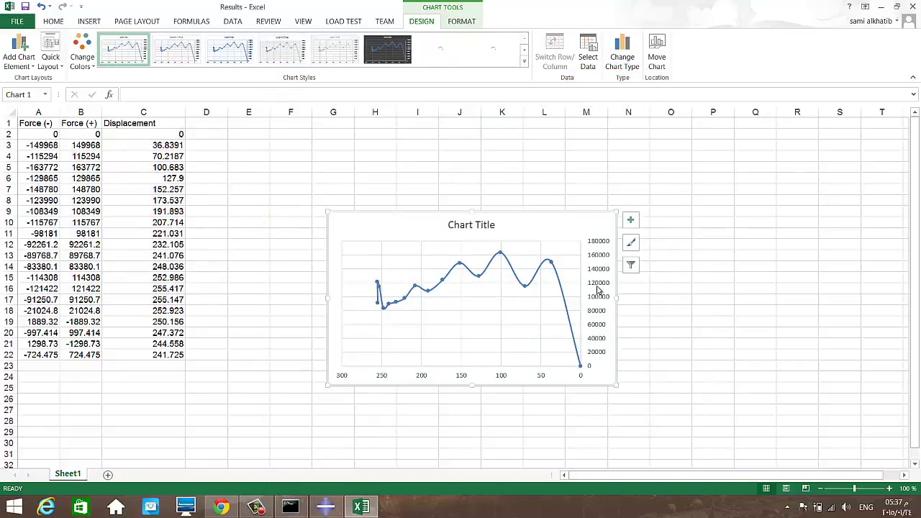
# Open the format settings of the chart's vertical axis and review its bounds, units and crossing options.
pyautogui.click(595, 301)
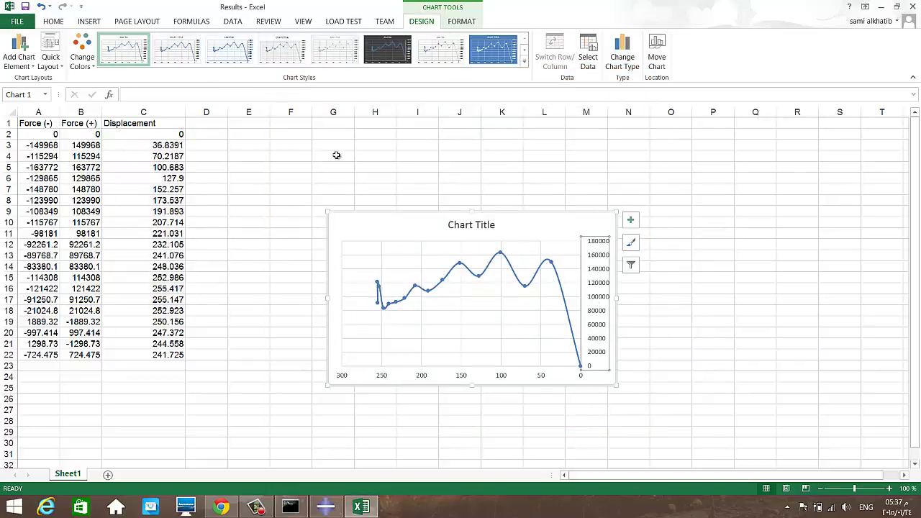
pyautogui.rightClick(606, 295)
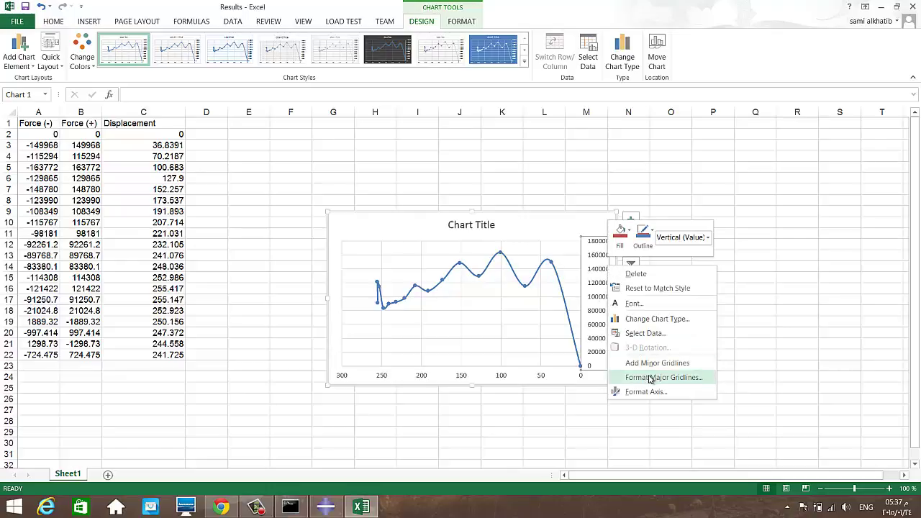
pyautogui.click(636, 394)
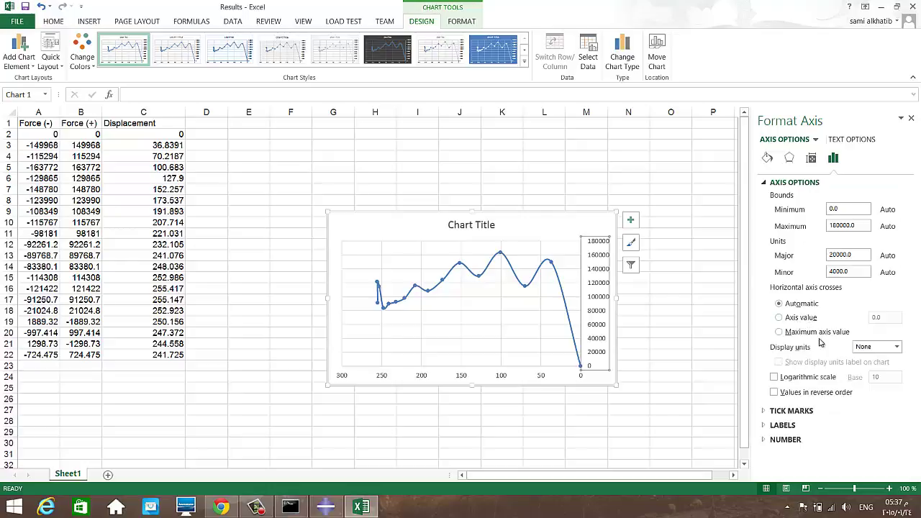
pyautogui.click(547, 371)
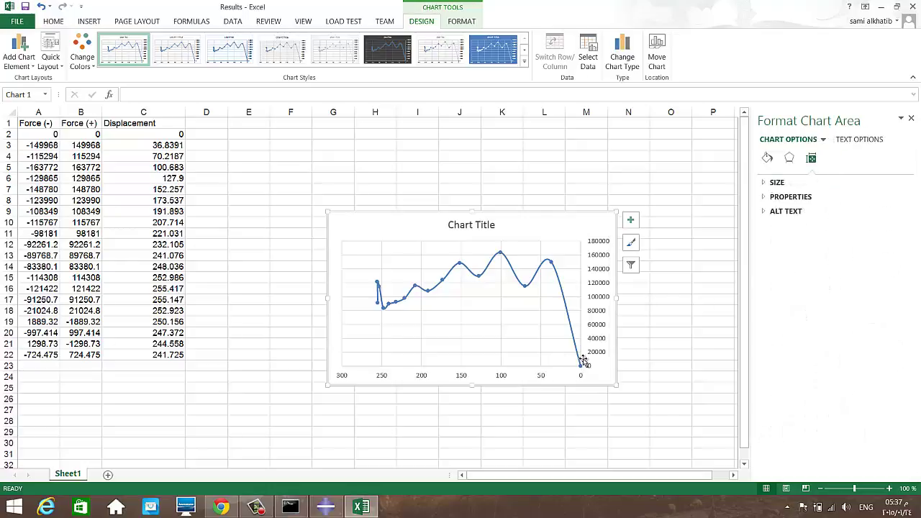
# Move the chart away from the data so that it spans columns H to O, and deselect it.
pyautogui.moveTo(430, 288); pyautogui.dragTo(488, 281)
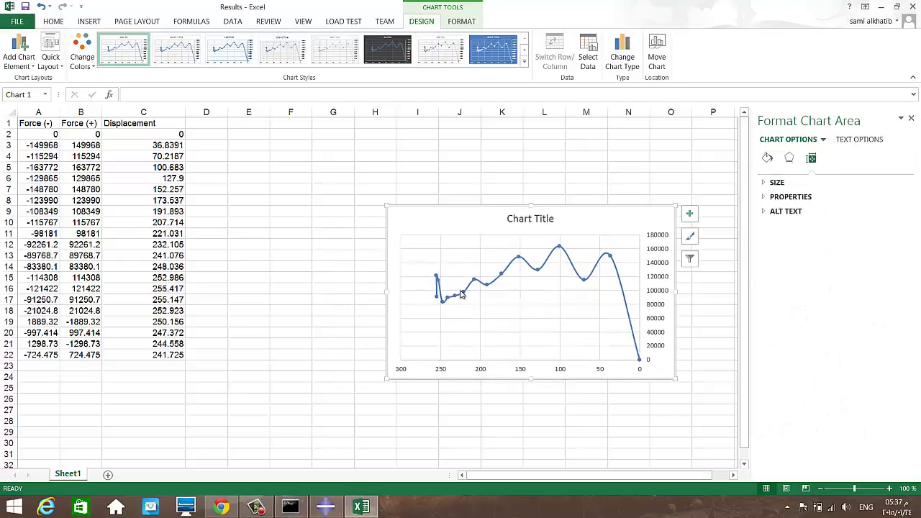
pyautogui.rightClick(661, 370)
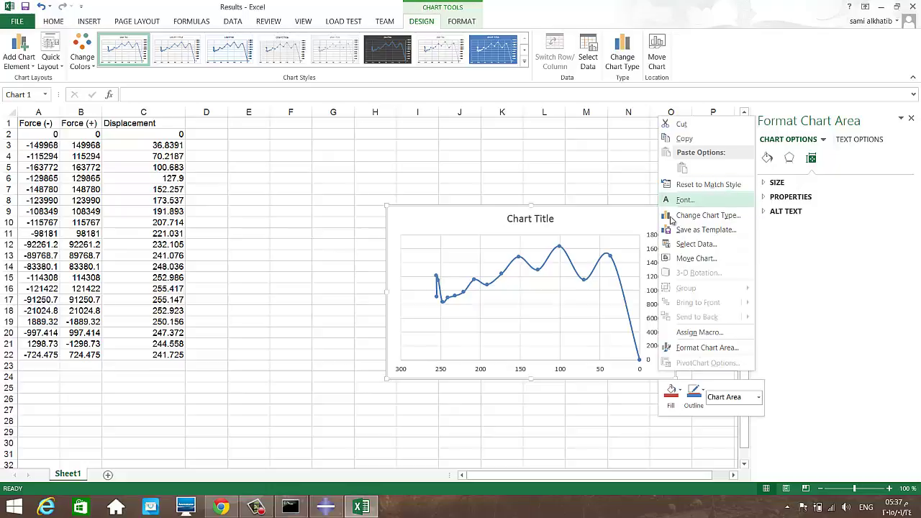
pyautogui.press('Escape')
pyautogui.click(358, 235)
pyautogui.click(207, 155)
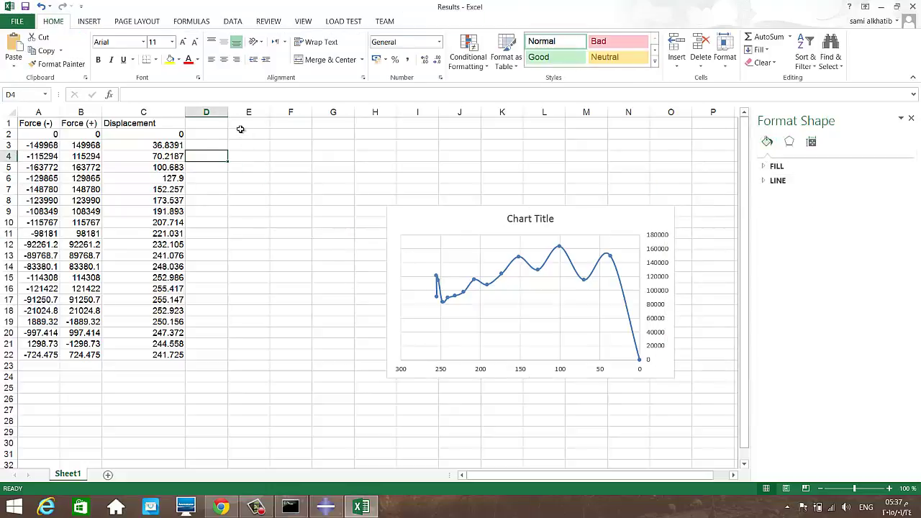
pyautogui.click(240, 130)
pyautogui.press('Down')
pyautogui.press('Down')
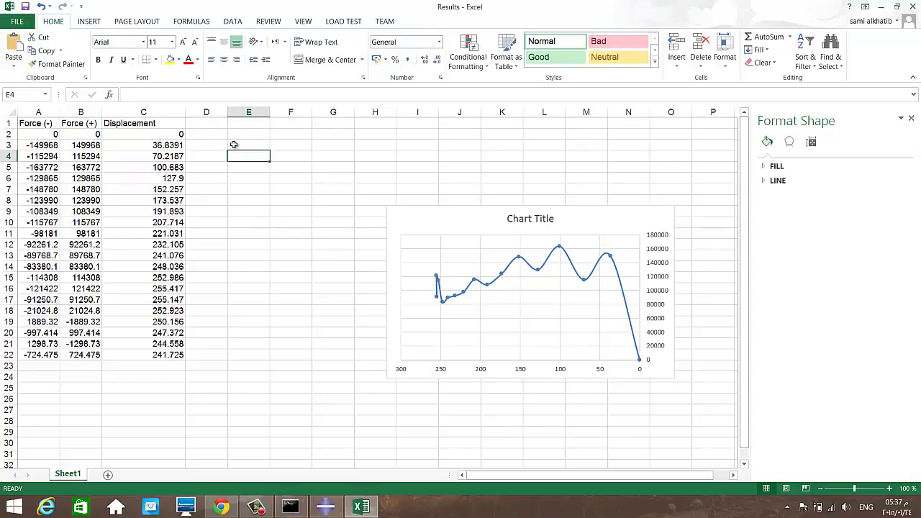
pyautogui.click(242, 145)
pyautogui.click(214, 148)
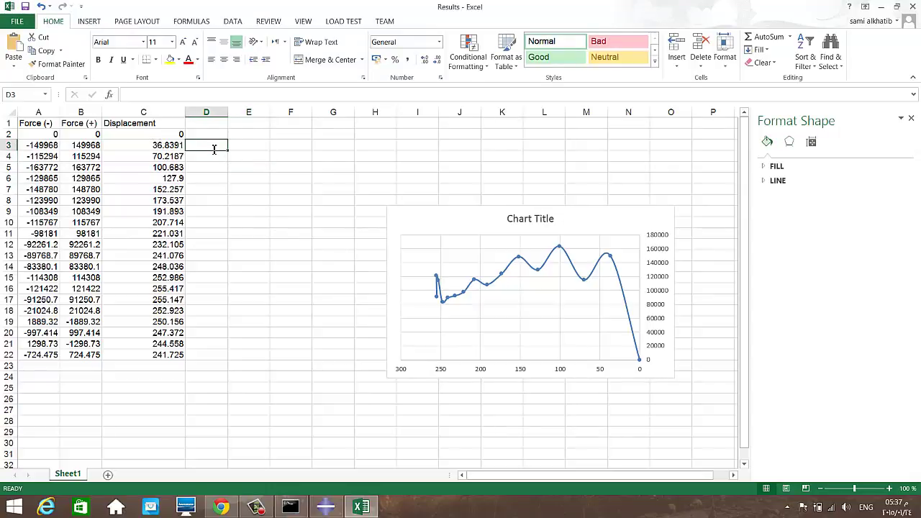
pyautogui.write('=')
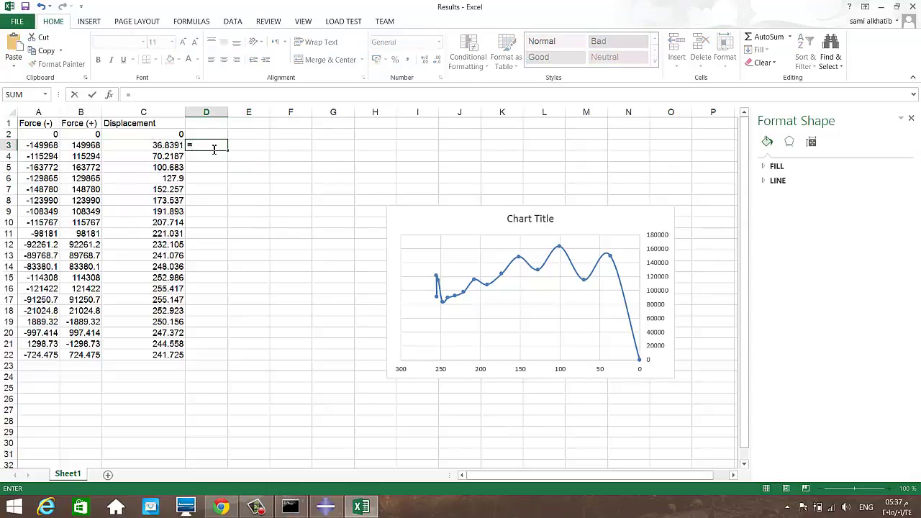
pyautogui.press('Escape')
pyautogui.click(214, 163)
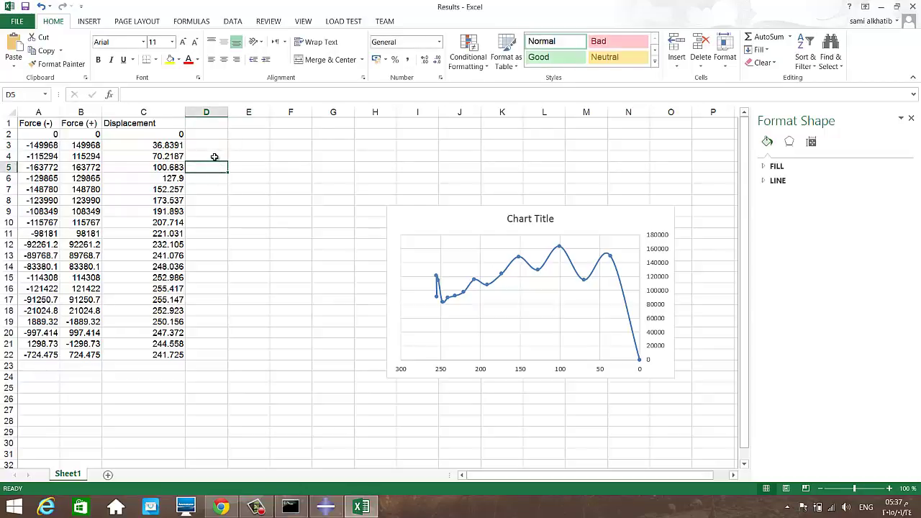
# Enter the formula =0.5*(C5-C3) in cell D4 to compute half the difference between neighbouring displacements.
pyautogui.click(215, 157)
pyautogui.write('=')
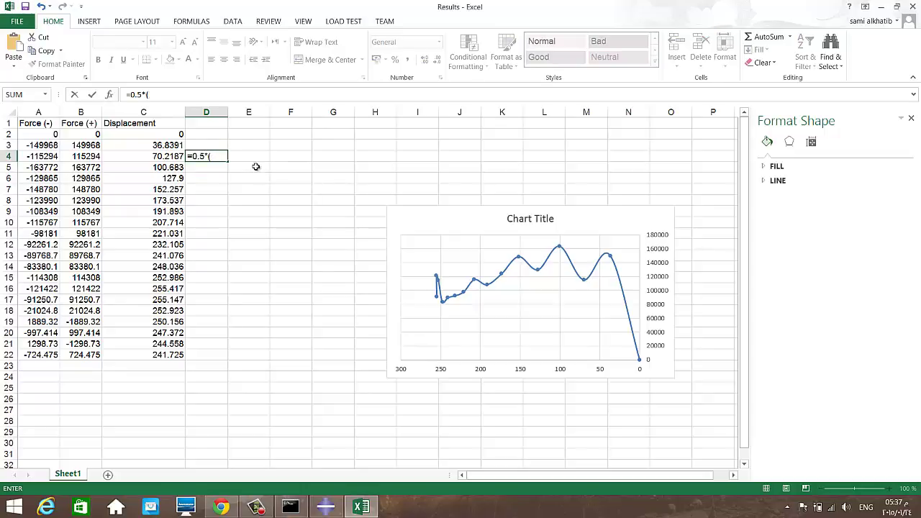
pyautogui.write('0.5*(')
pyautogui.click(173, 167)
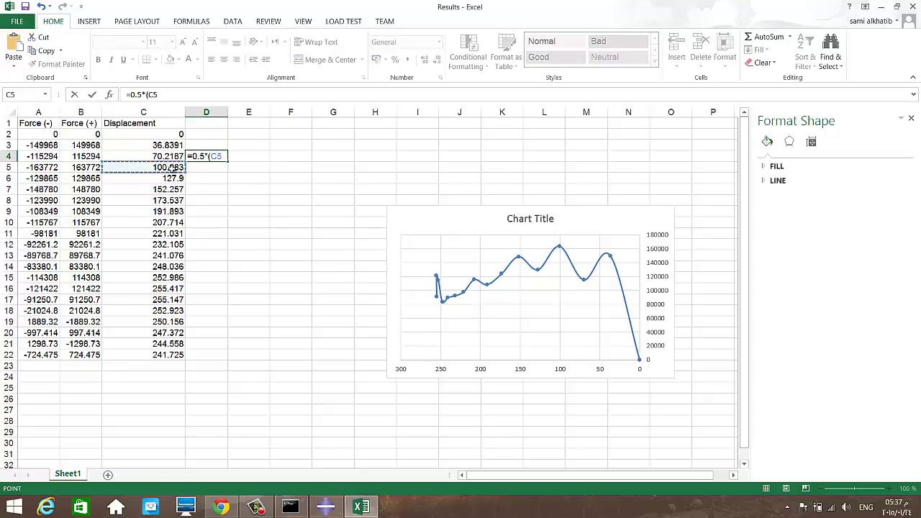
pyautogui.write('-')
pyautogui.click(169, 146)
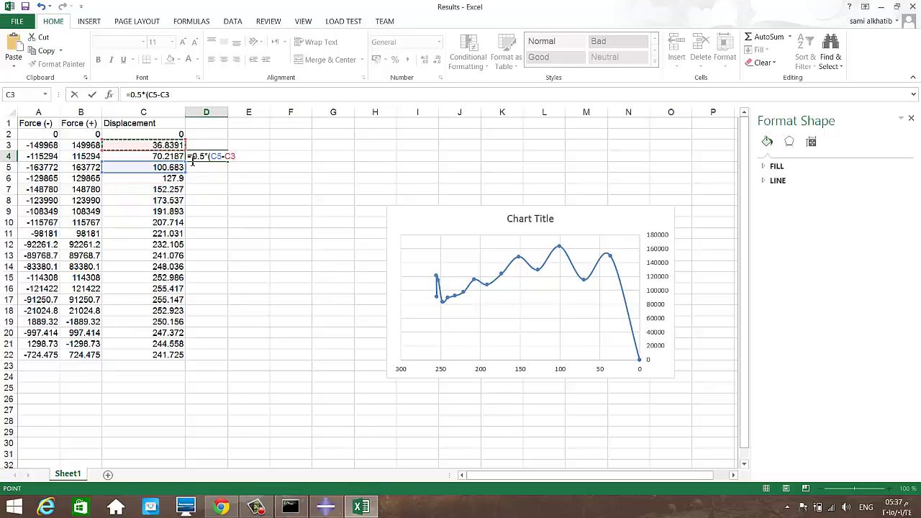
pyautogui.write(')')
pyautogui.press('Return')
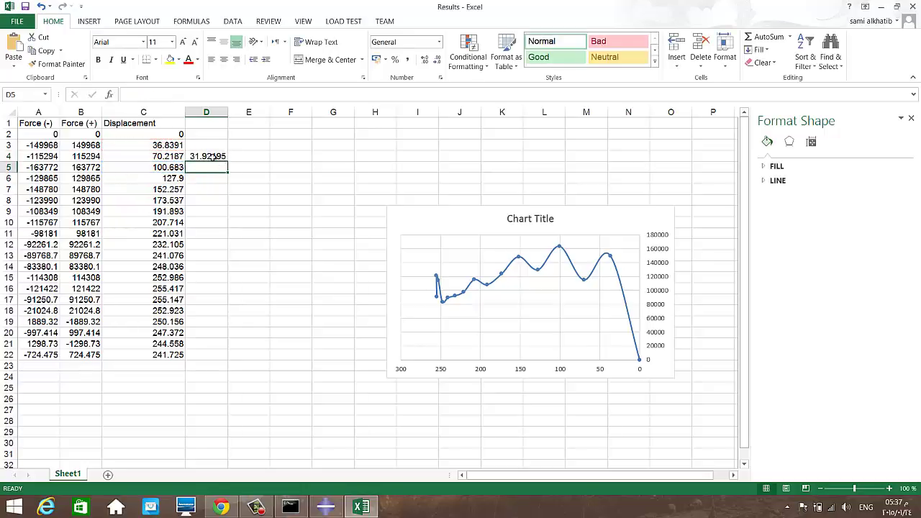
# Fill the displacement increment formula from D4 down to D9.
pyautogui.click(212, 157)
pyautogui.moveTo(229, 163); pyautogui.dragTo(220, 235)
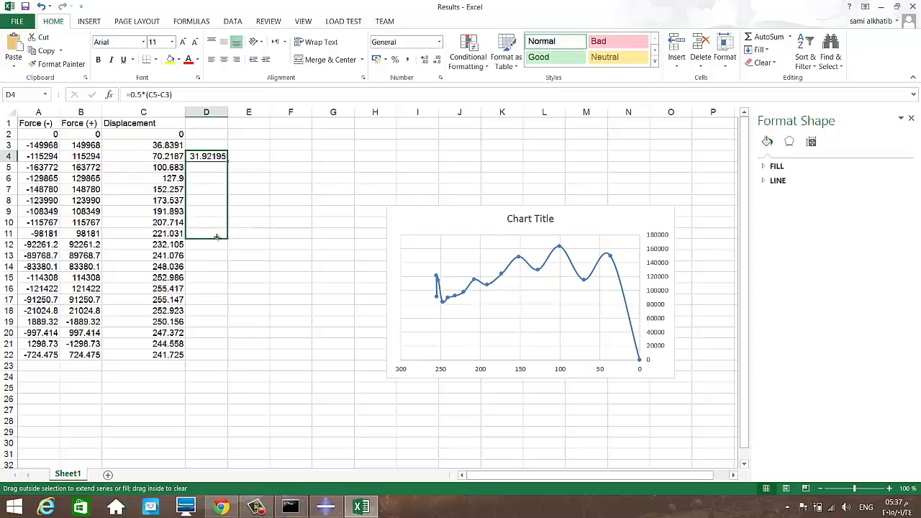
pyautogui.moveTo(216, 237); pyautogui.dragTo(217, 216)
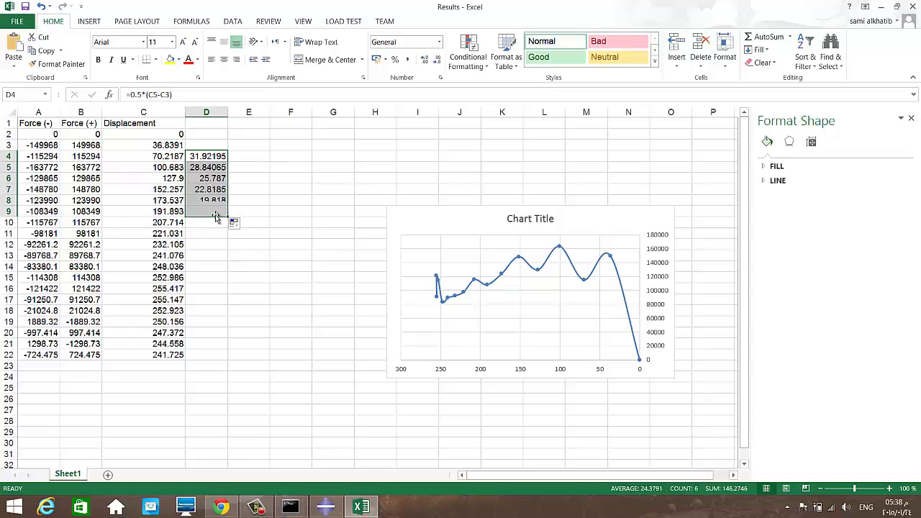
# Enter the formula =D4*B4/1000 in cell E4 and fill it down to E9.
pyautogui.click(236, 158)
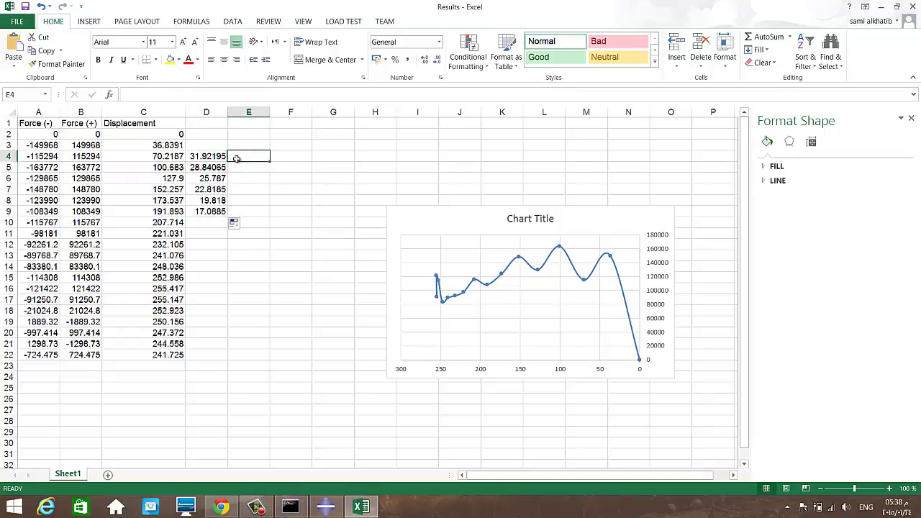
pyautogui.write('=')
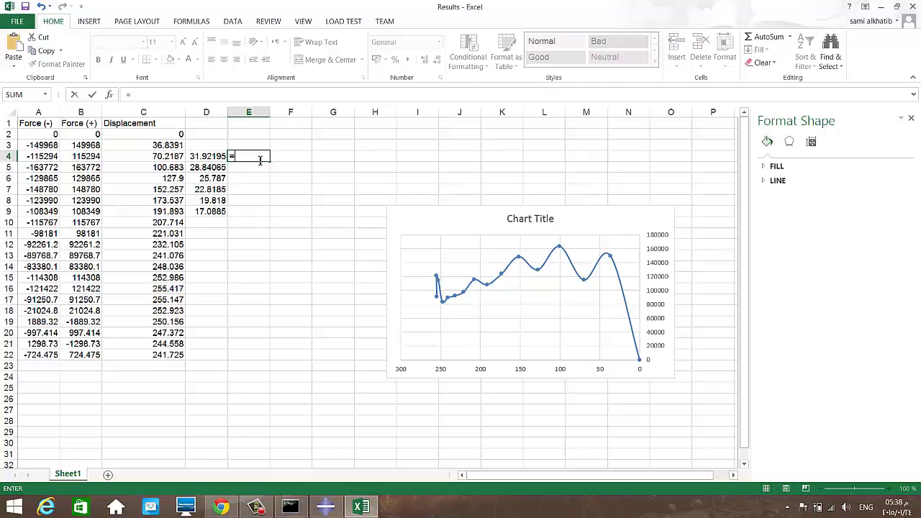
pyautogui.click(216, 154)
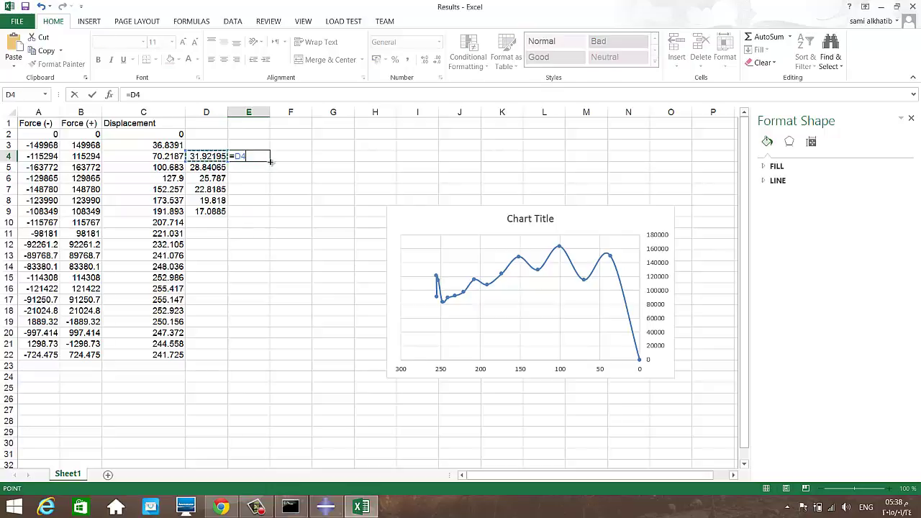
pyautogui.write('*')
pyautogui.click(92, 155)
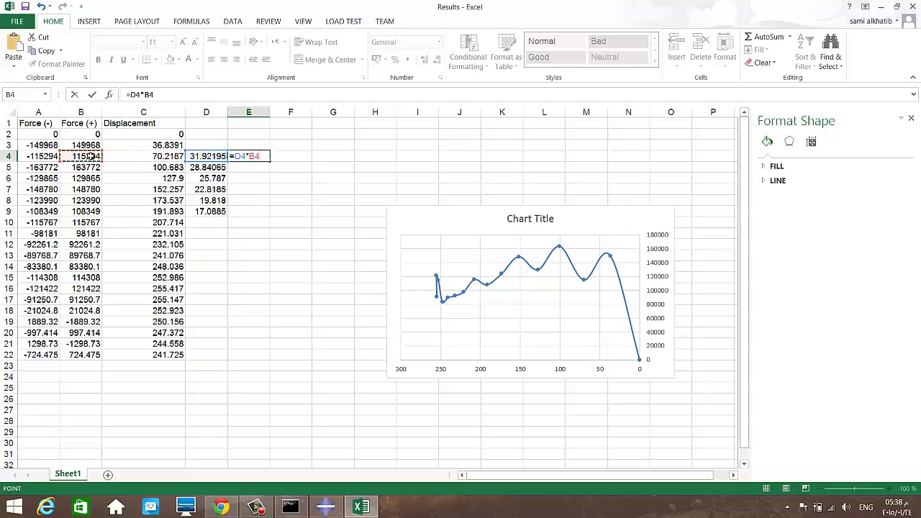
pyautogui.write('/')
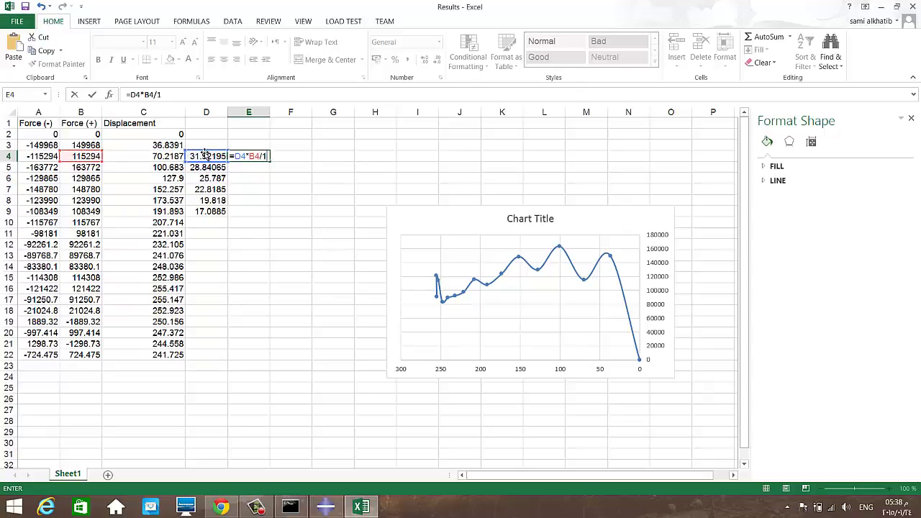
pyautogui.write('1000')
pyautogui.hotkey('ctrl', 'Return')
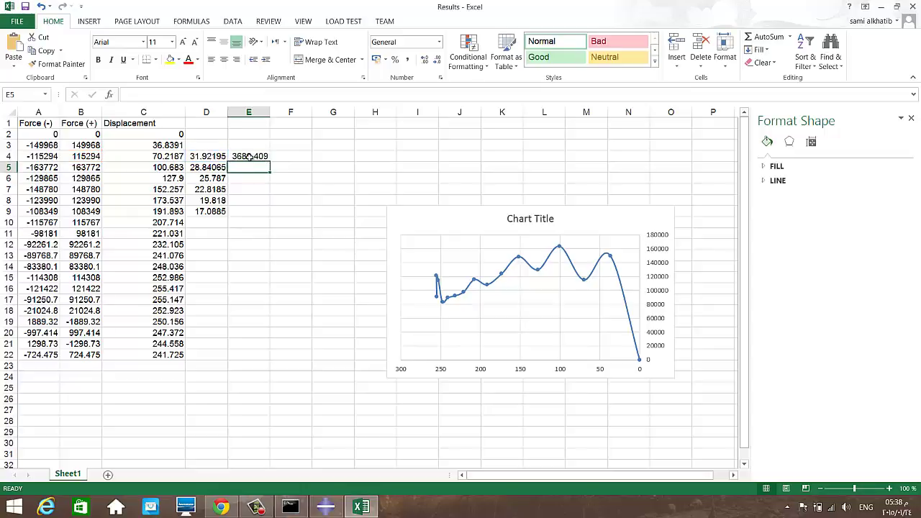
pyautogui.moveTo(268, 163); pyautogui.dragTo(259, 213)
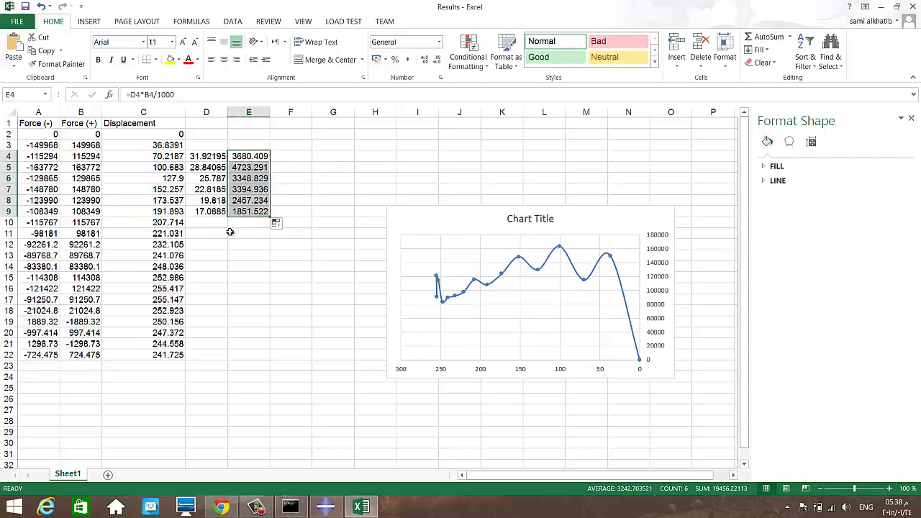
# Enter the label Energy in cell D11 below the displacement increments.
pyautogui.click(227, 234)
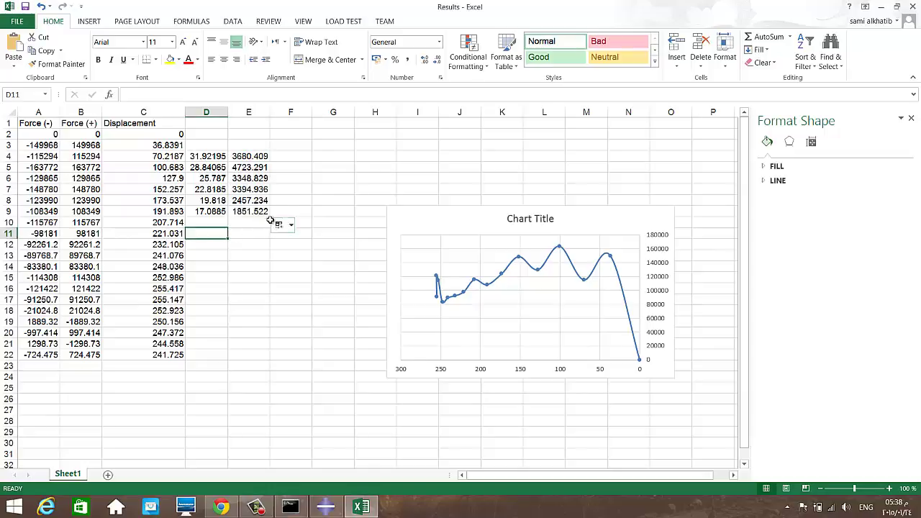
pyautogui.click(248, 231)
pyautogui.click(227, 233)
pyautogui.write('Energy')
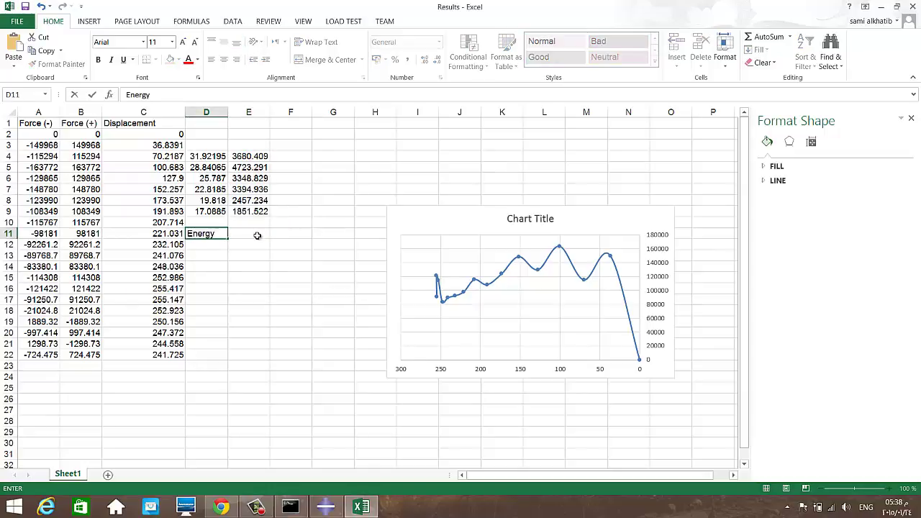
# Total the energy contributions in cell E11 with the formula =sum(E4:E9).
pyautogui.click(257, 235)
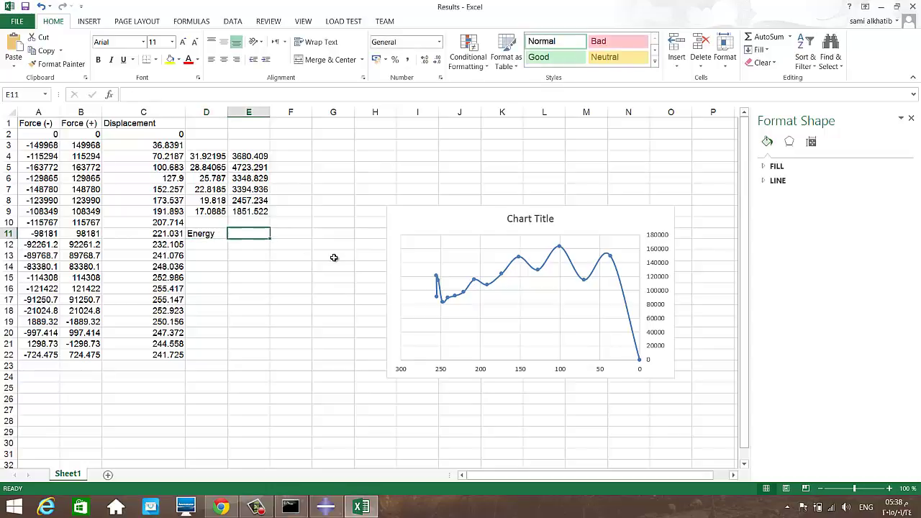
pyautogui.write('=sum')
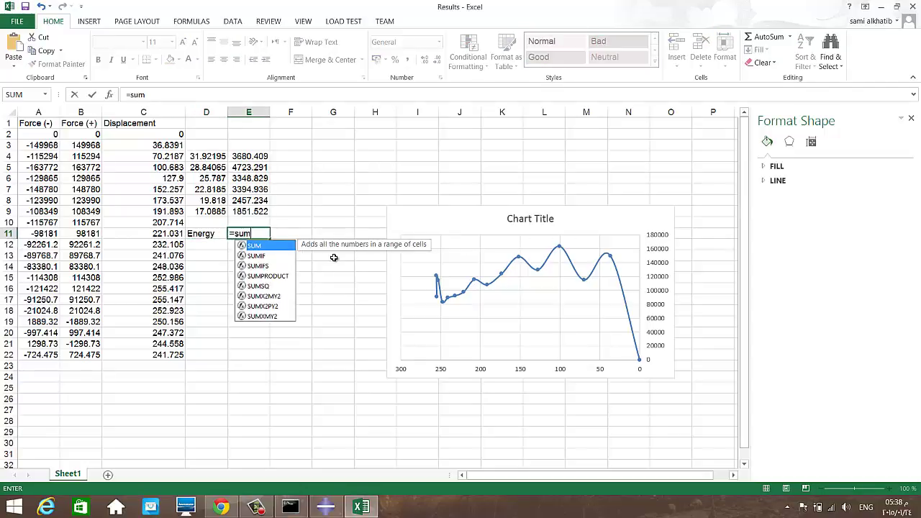
pyautogui.write('(')
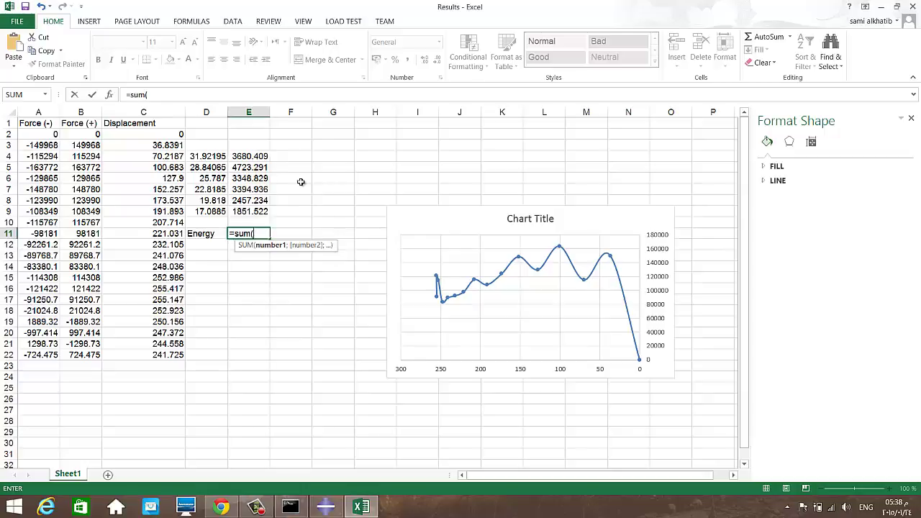
pyautogui.moveTo(257, 156); pyautogui.dragTo(263, 212)
pyautogui.write(')')
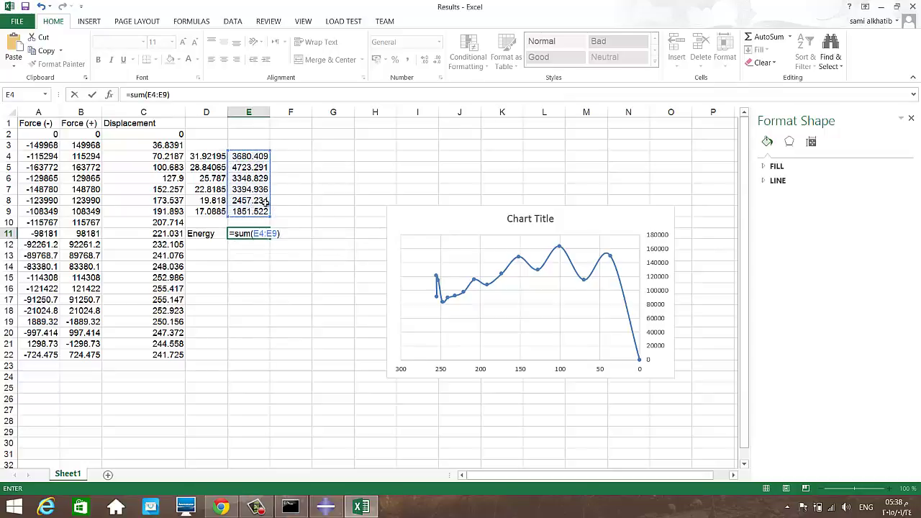
pyautogui.press('Return')
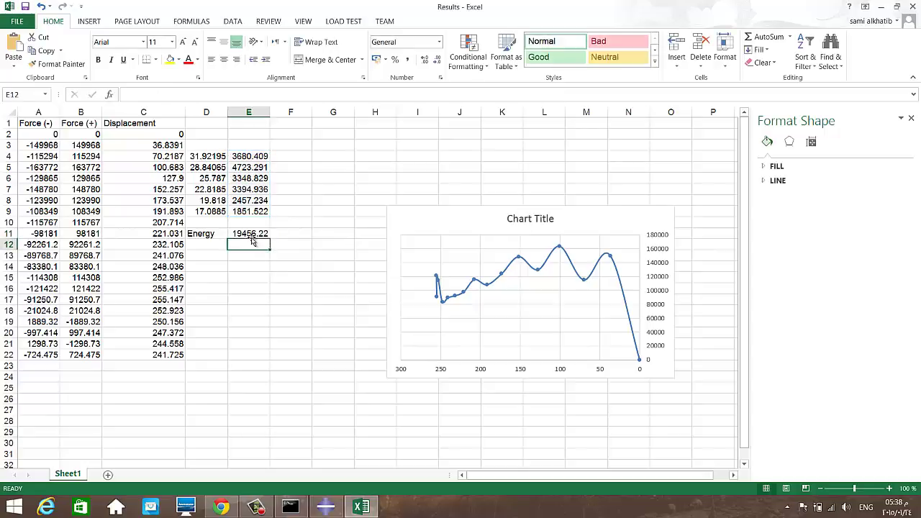
# Convert the energy total to kilojoules in cell F11 with the formula =E11/1000.
pyautogui.click(254, 237)
pyautogui.click(220, 234)
pyautogui.click(254, 235)
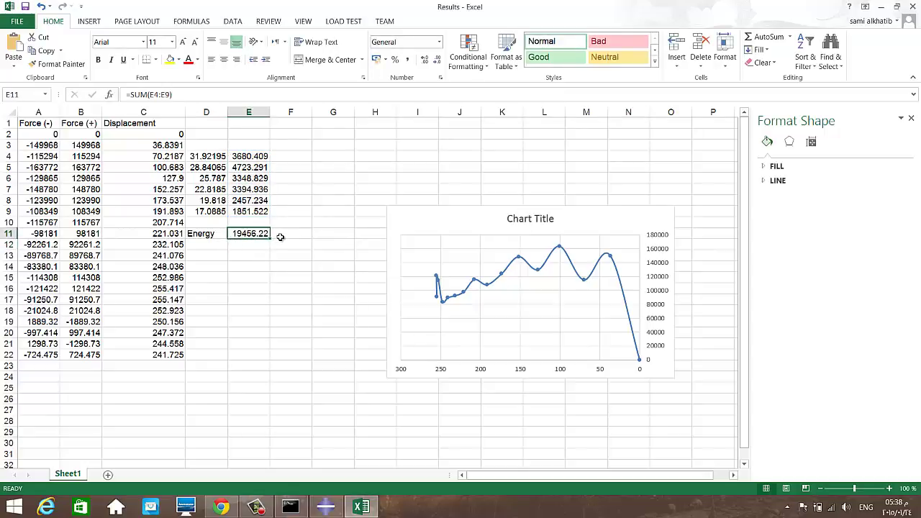
pyautogui.click(282, 237)
pyautogui.write('=')
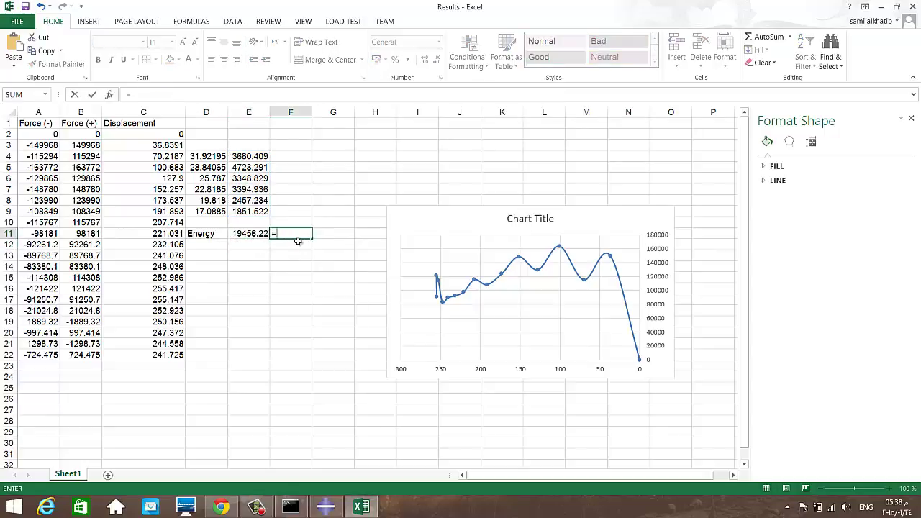
pyautogui.click(266, 234)
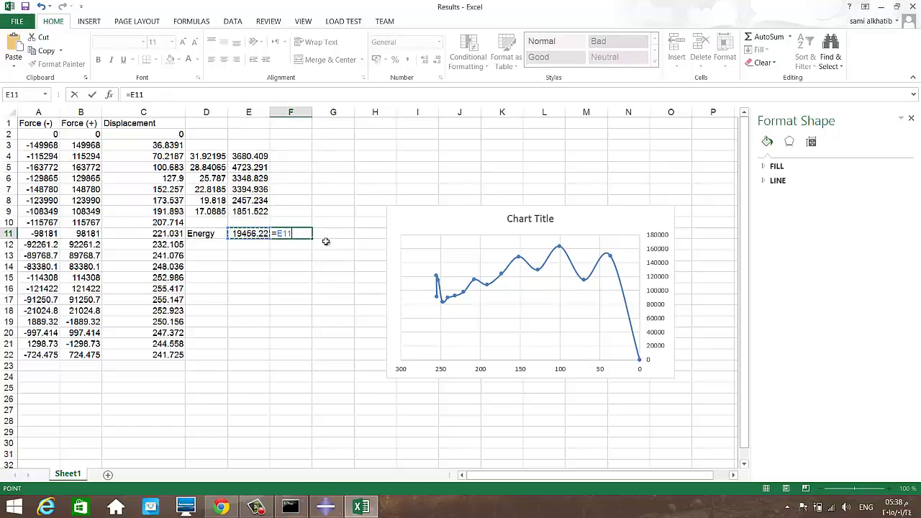
pyautogui.write('/1000')
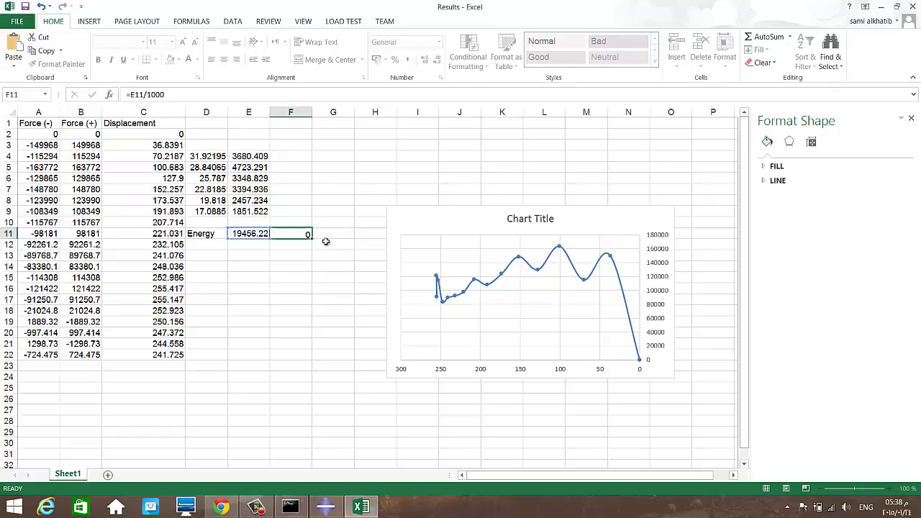
pyautogui.press('Return')
# Enter the unit label KJ in cell G11 beside the converted energy value.
pyautogui.click(338, 235)
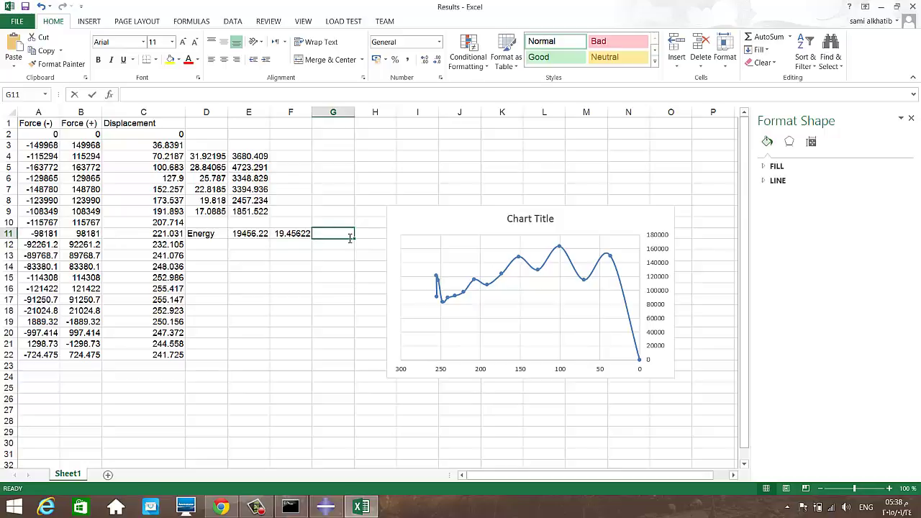
pyautogui.write('Kj')
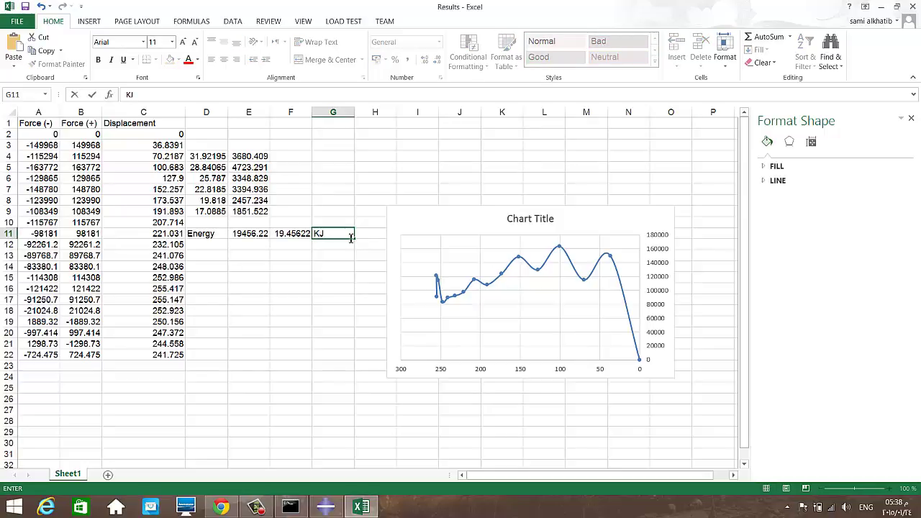
pyautogui.press('Return')
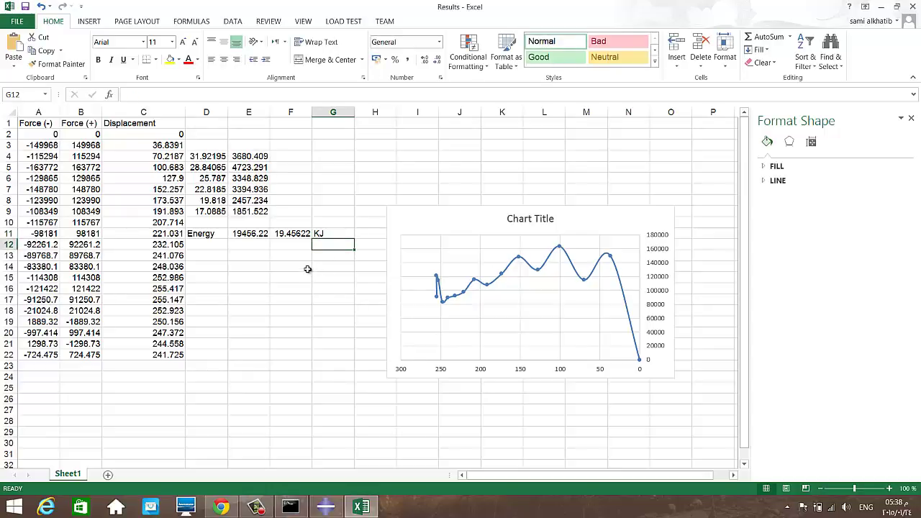
# Highlight the energy result row, cells D11 to G11, with a yellow fill.
pyautogui.moveTo(202, 233); pyautogui.dragTo(335, 234)
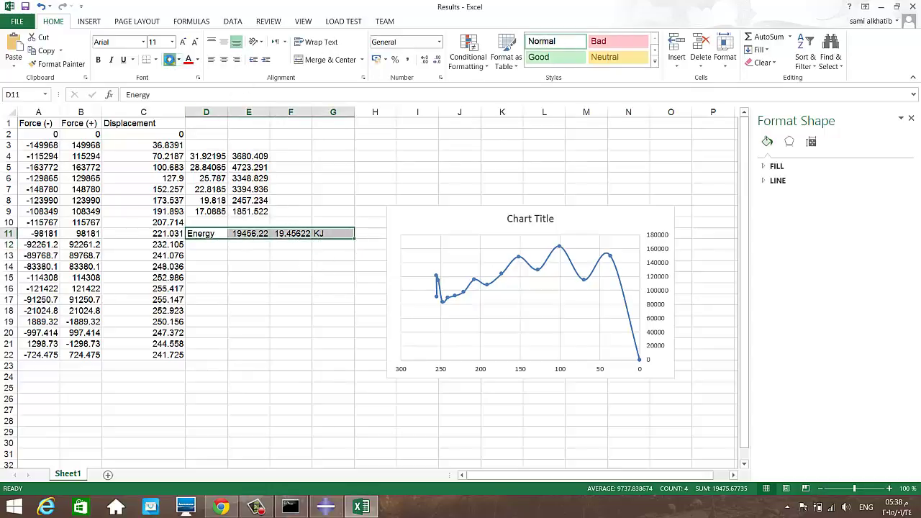
pyautogui.click(178, 61)
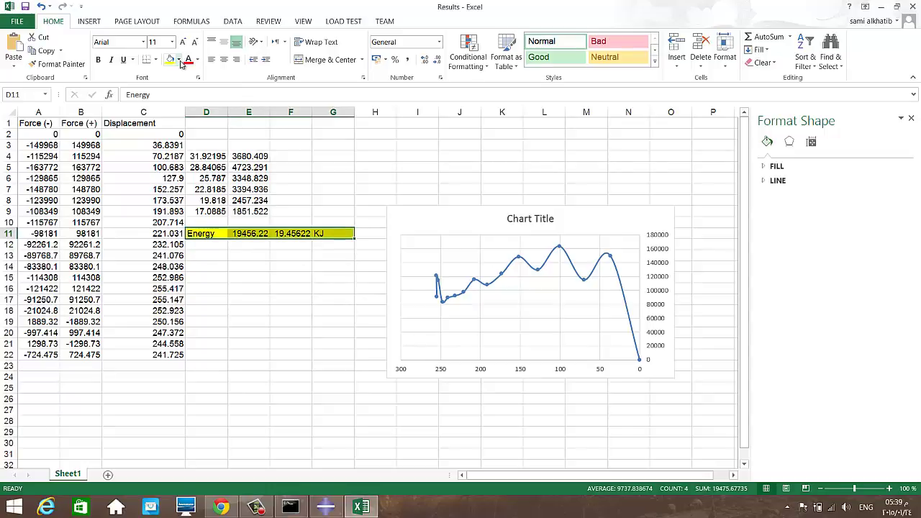
pyautogui.click(265, 265)
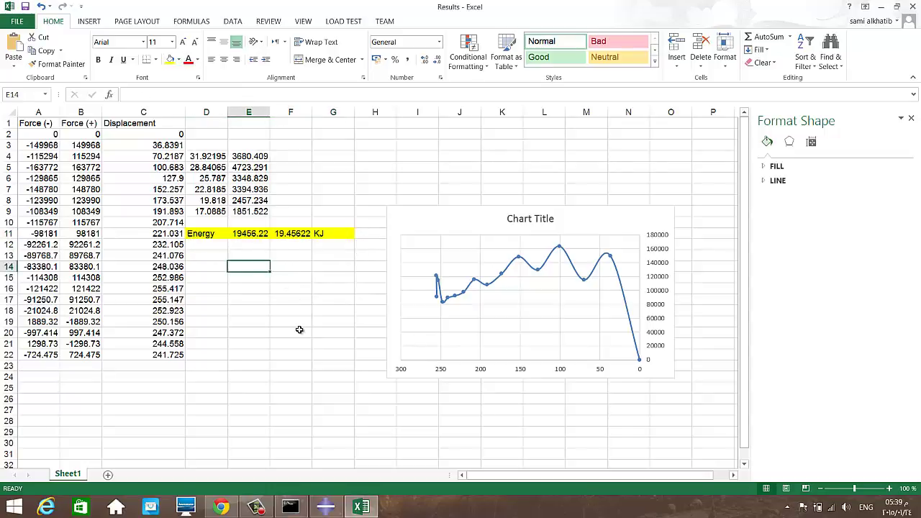